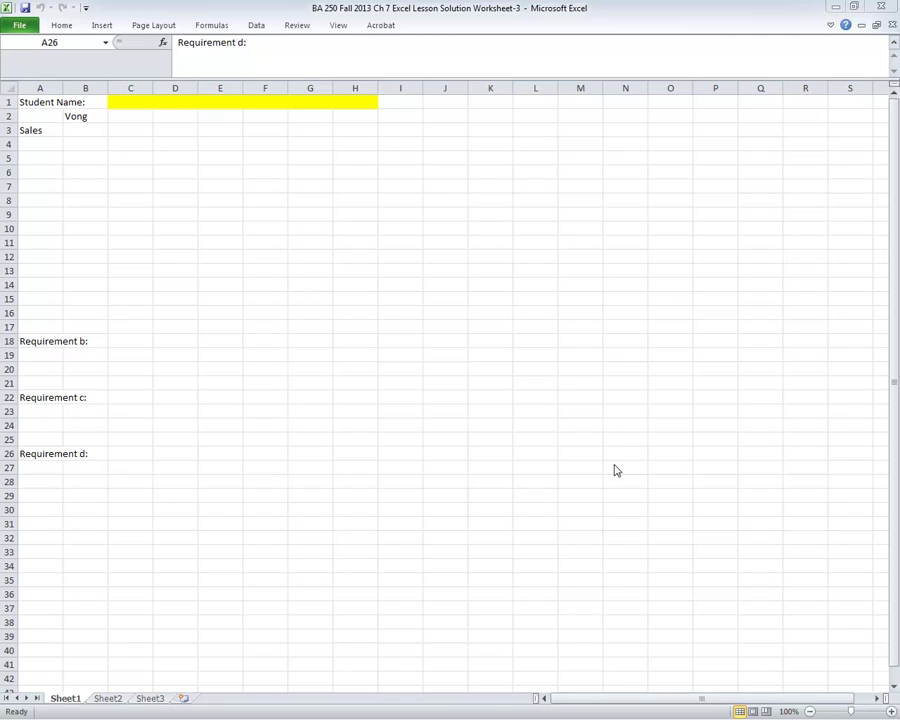
Enter the student's name in the yellow Student Name field in cell C1.
left_click(891, 712)
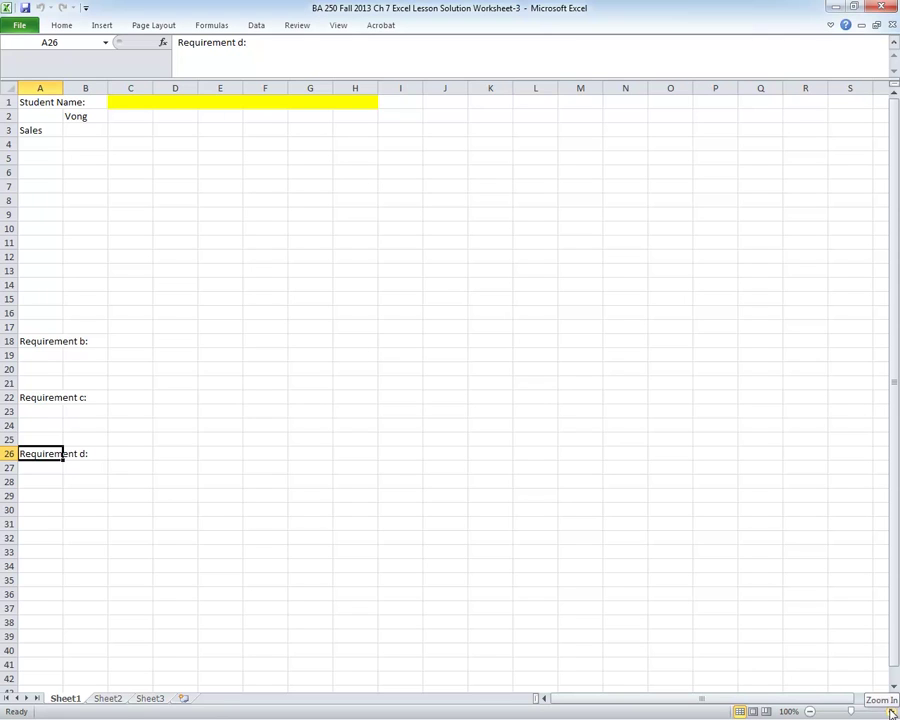
left_click(128, 102)
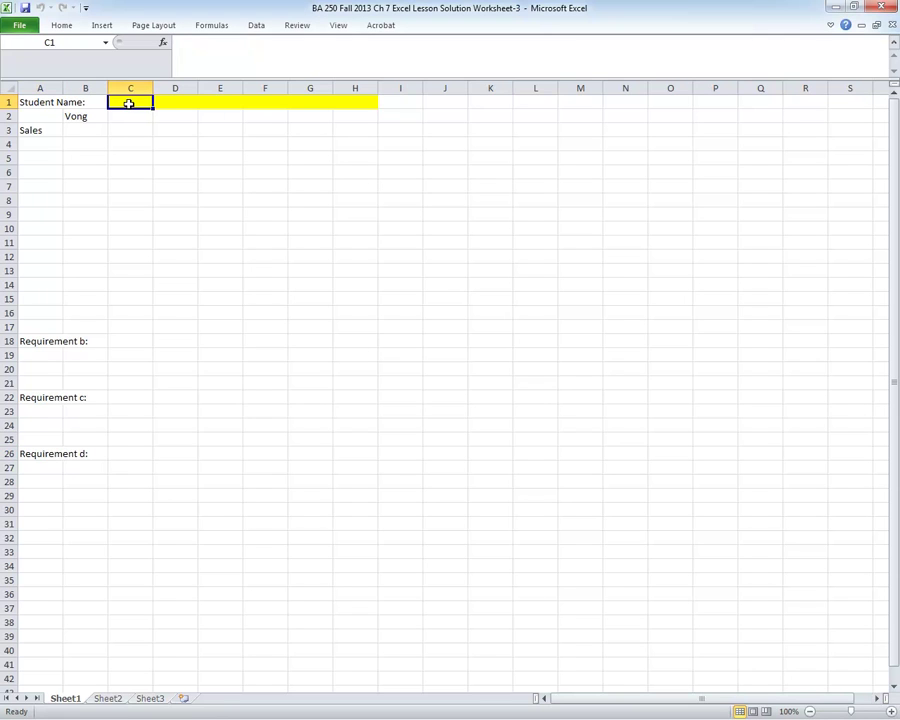
type("Dr")
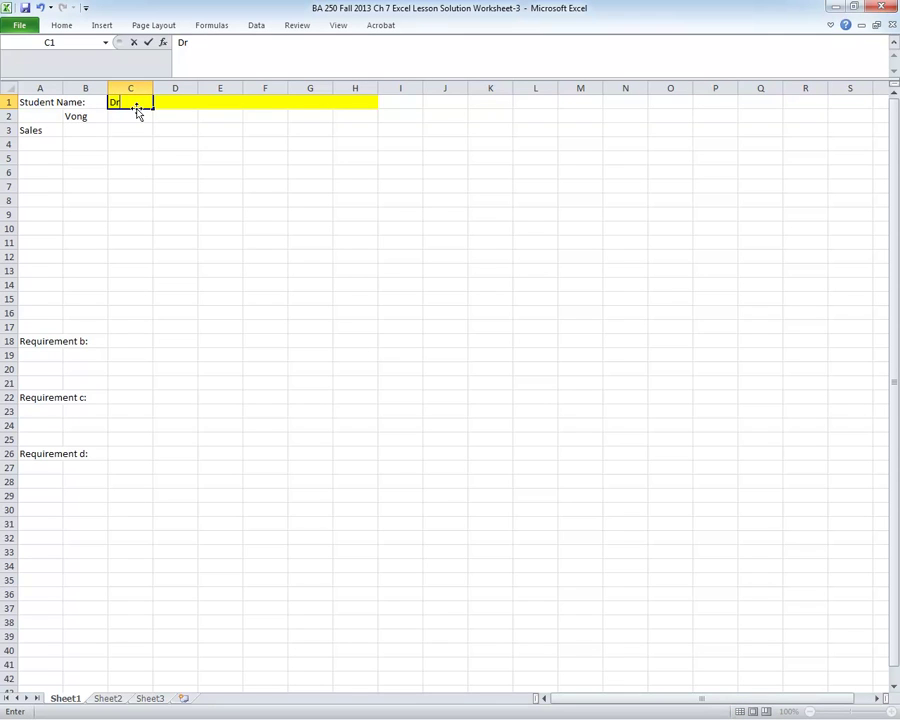
type(". Fults")
left_click(33, 132)
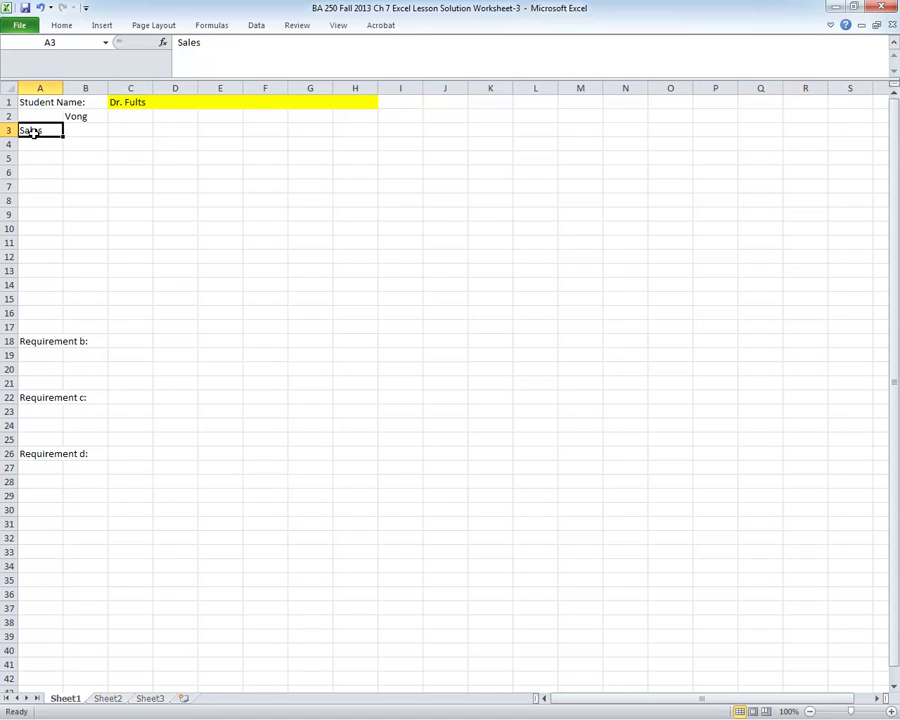
Enter the row labels "Cost of Good Sold" in A4 and "Gross Profit" in A5, below Sales.
left_click(88, 119)
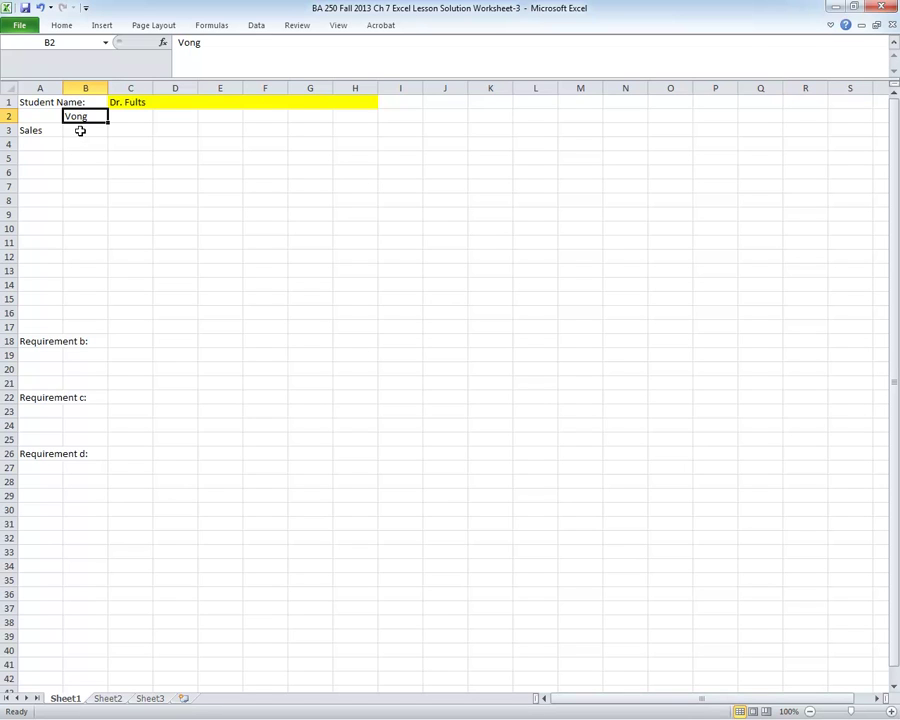
left_click(30, 143)
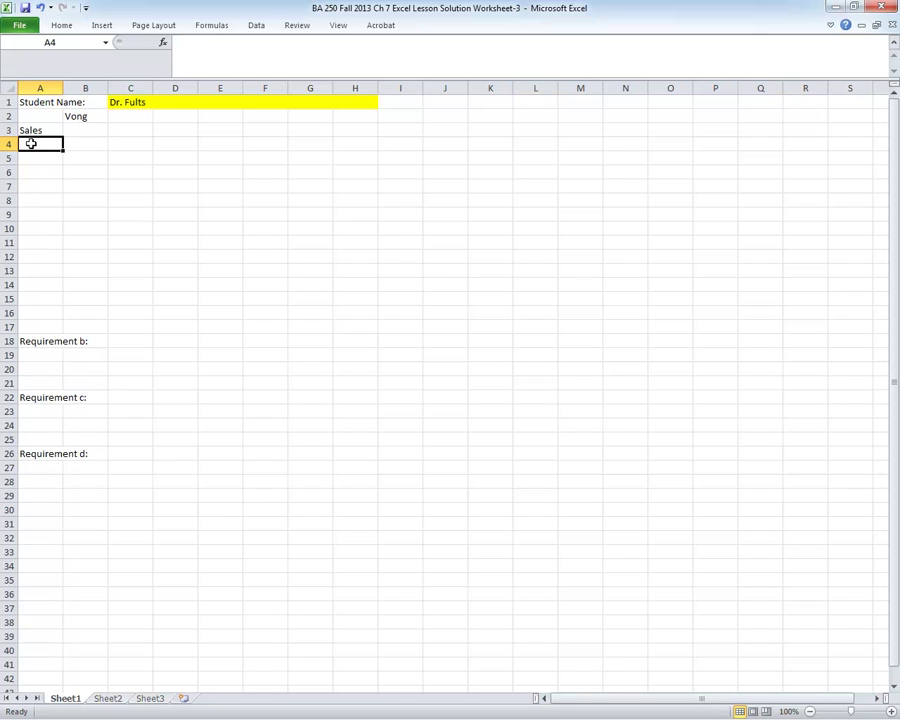
type("Cost of")
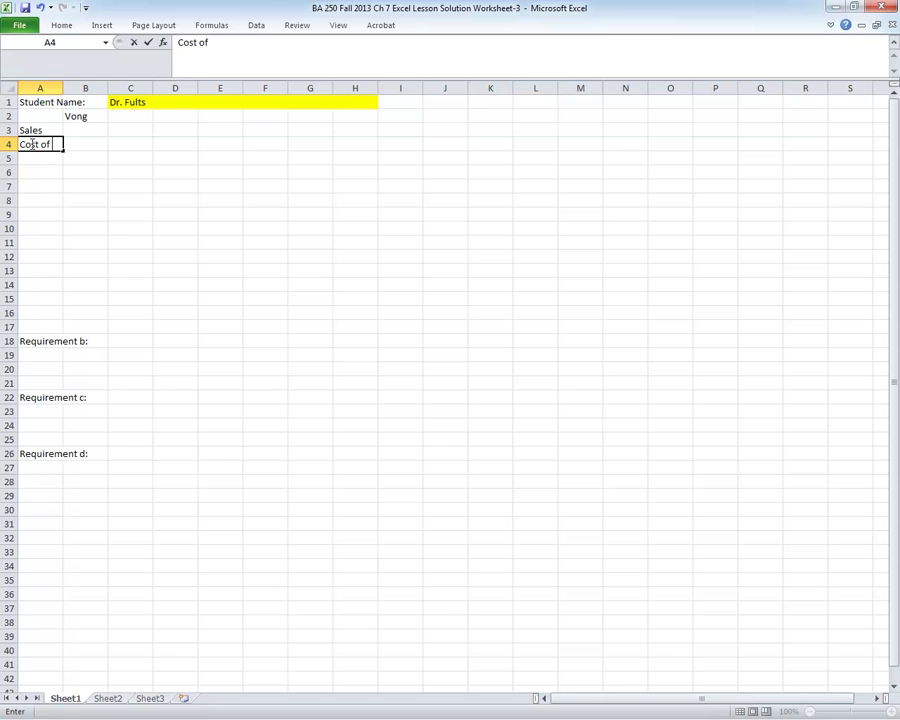
type(" Good Sold")
key("Return")
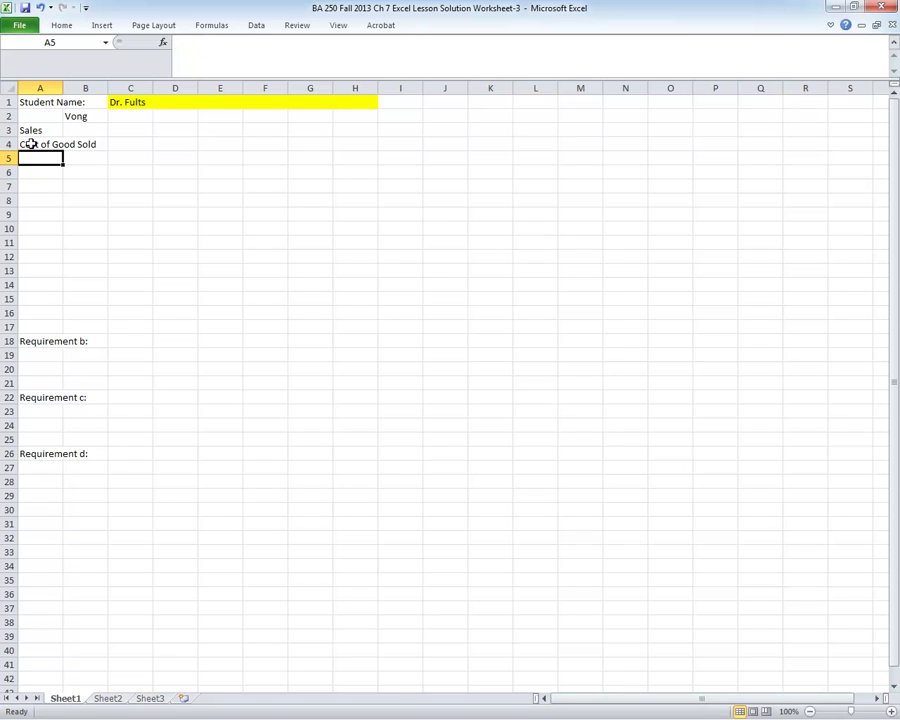
type("Gross Profit")
key("Return")
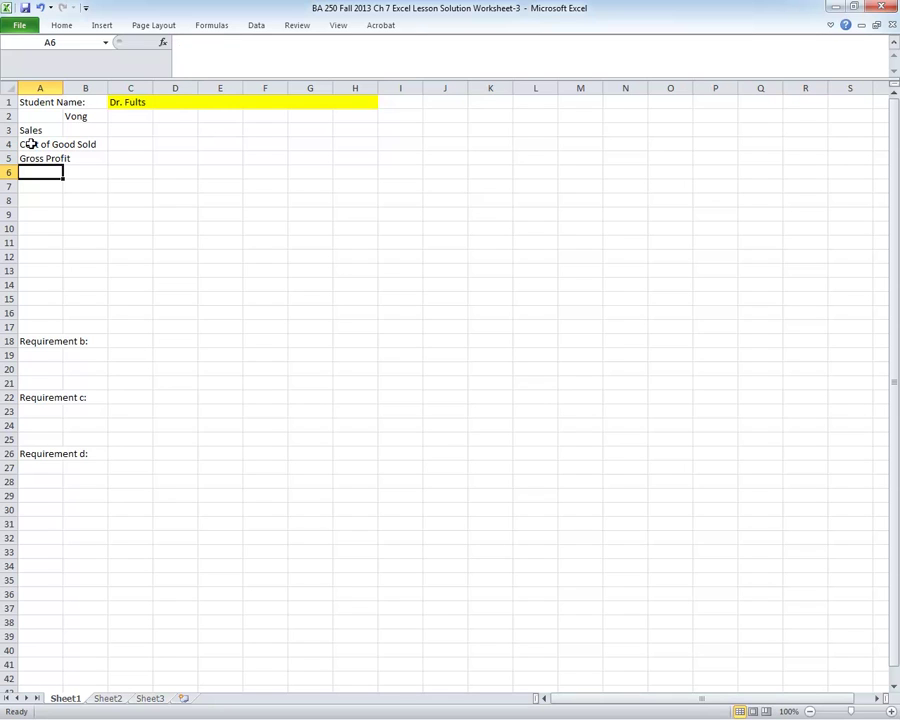
Leave row 6 blank and enter the label "Gross Profit Percentage" in A7.
key("Return")
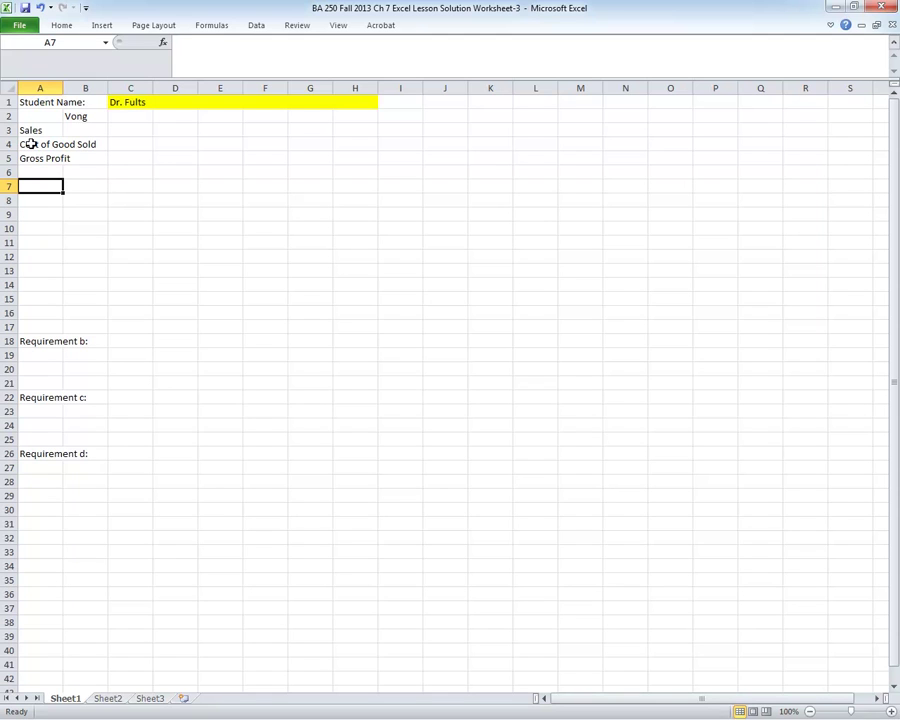
type("Gross Profit Percentage")
key("Return")
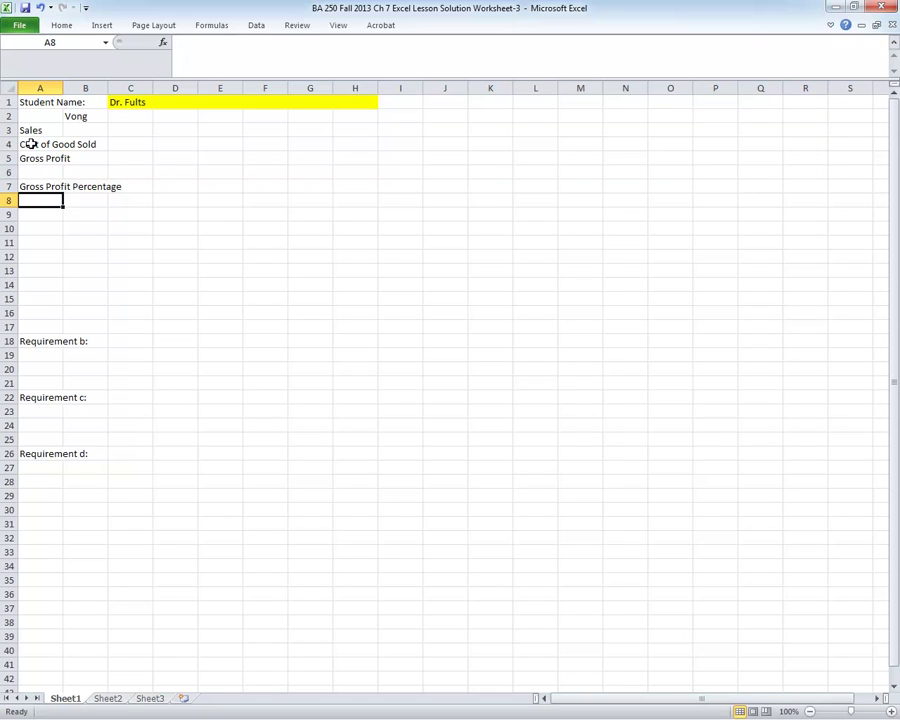
Enter the labels "Accounts Receivable", "Allowance for Doubtful Accounts" and "Net Realizable Value" in A9 through A11, leaving row 8 blank.
key("Return")
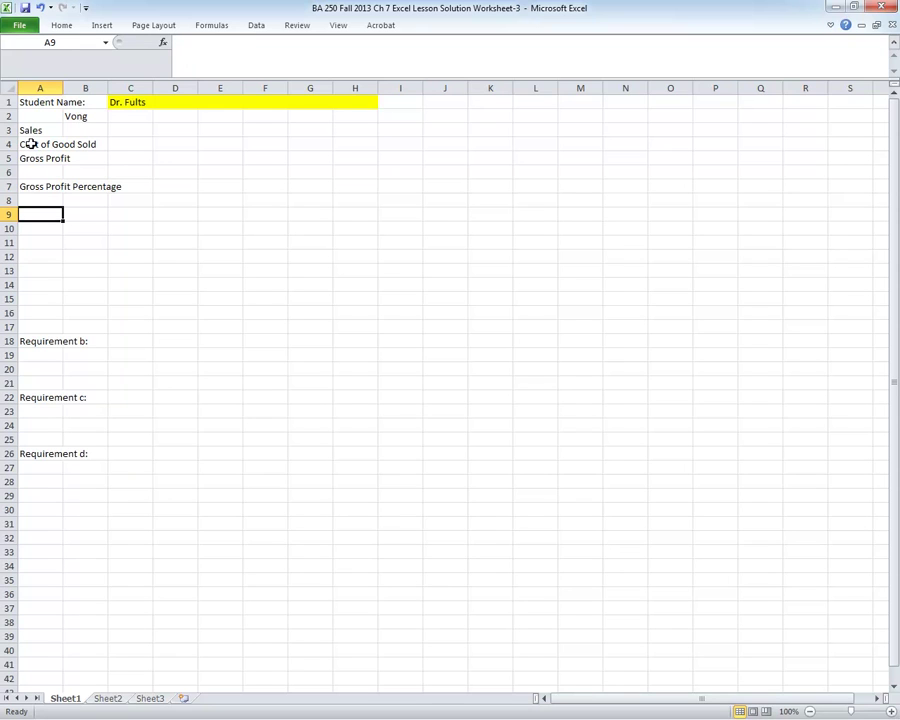
type("Account")
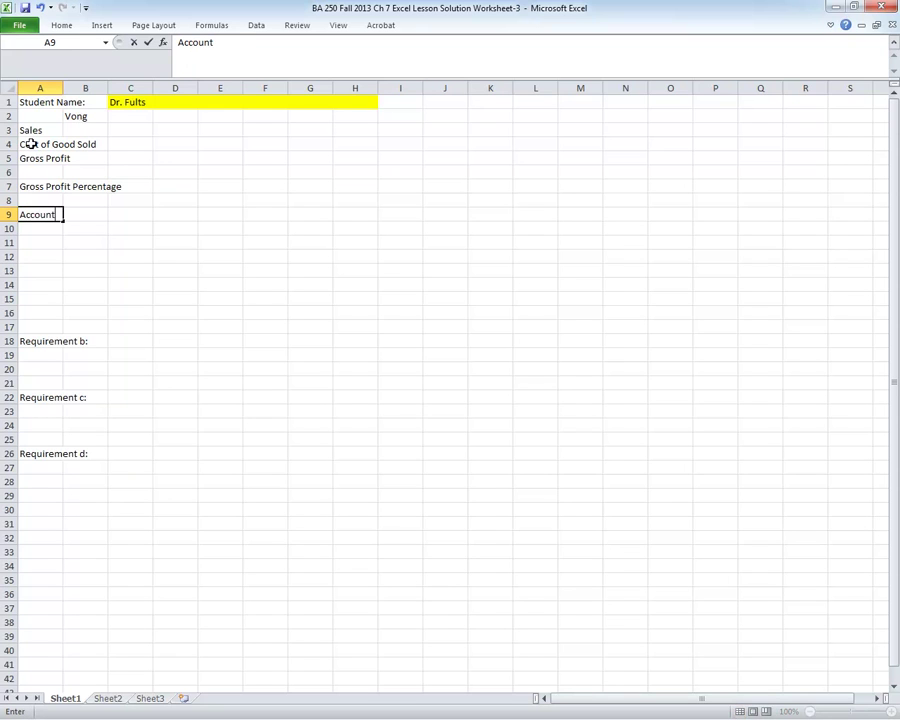
type("s Receivable")
key("Return")
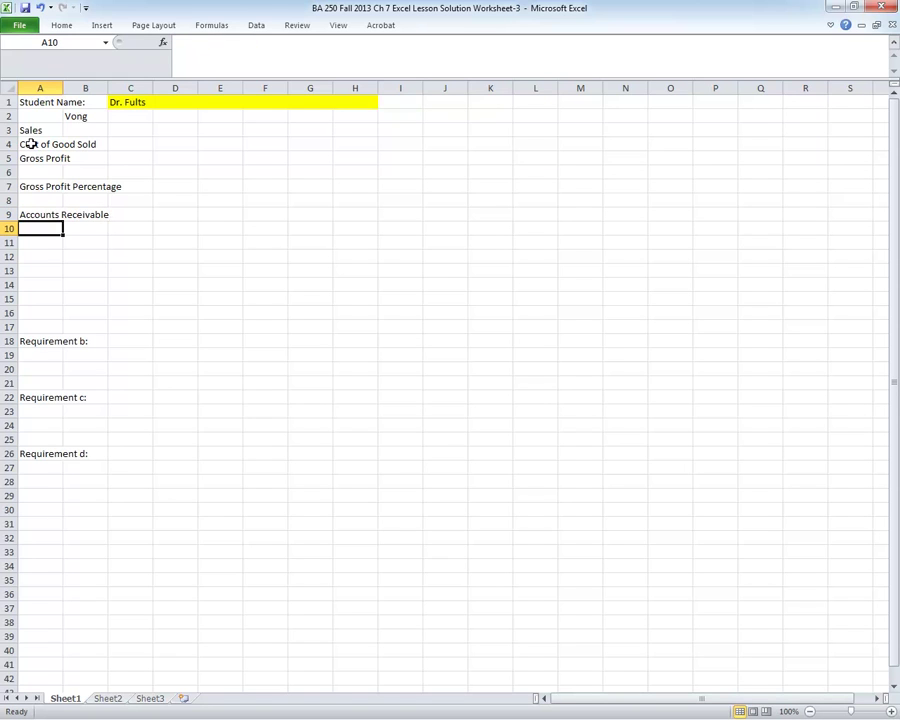
type("Al")
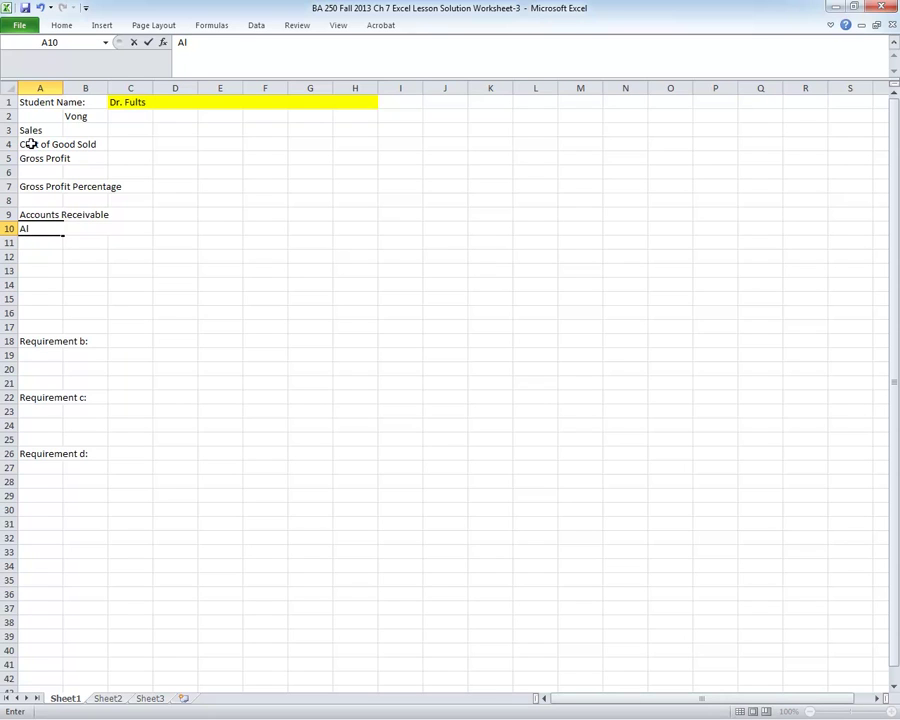
type("lowance for Doubt")
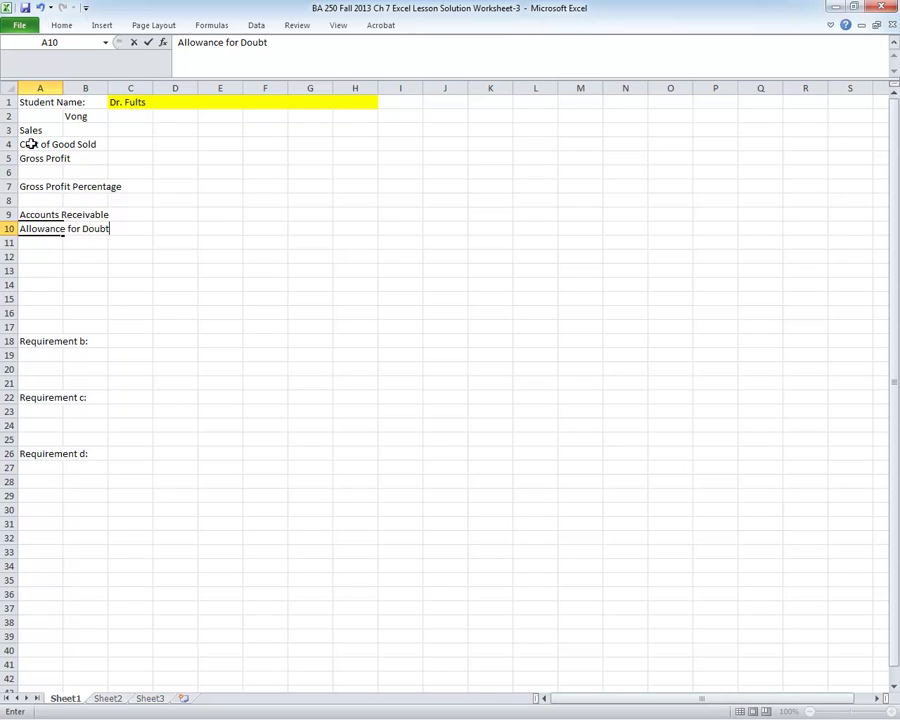
type("ful Accounts")
key("Return")
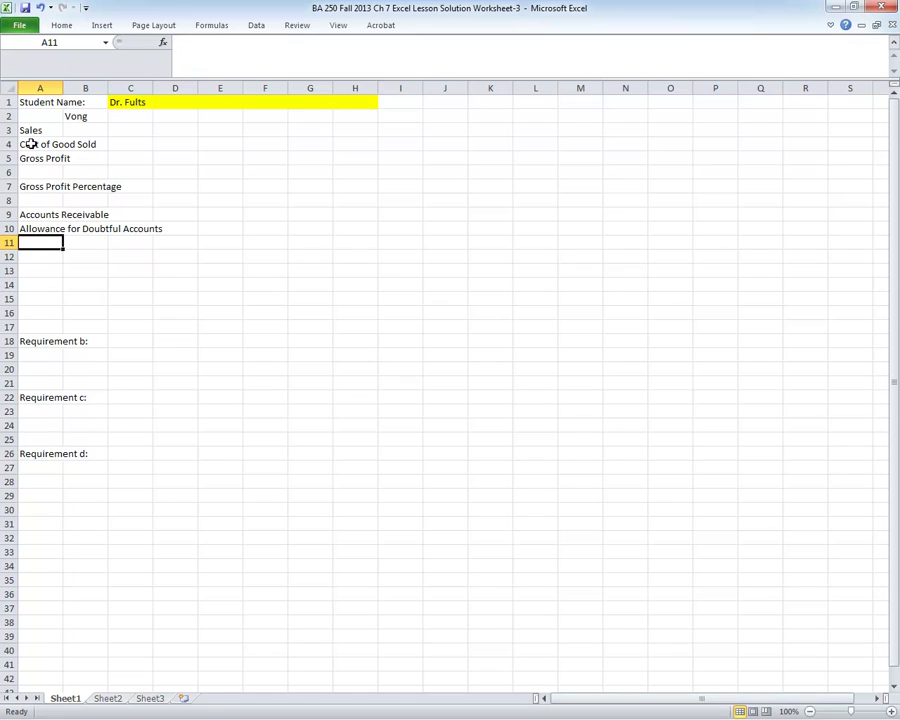
type("Net Realizable Value")
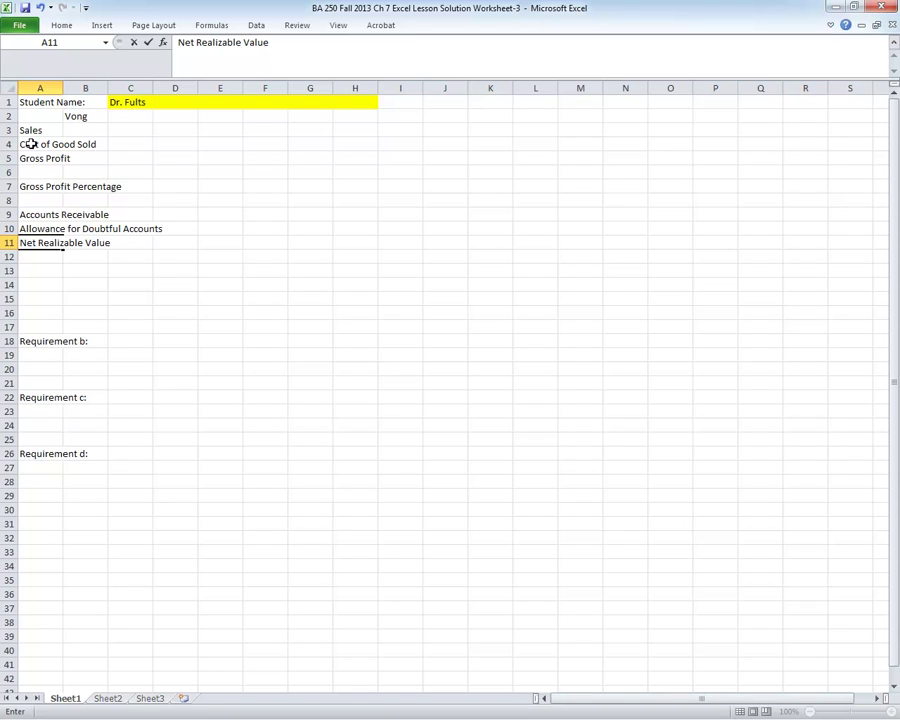
key("Return")
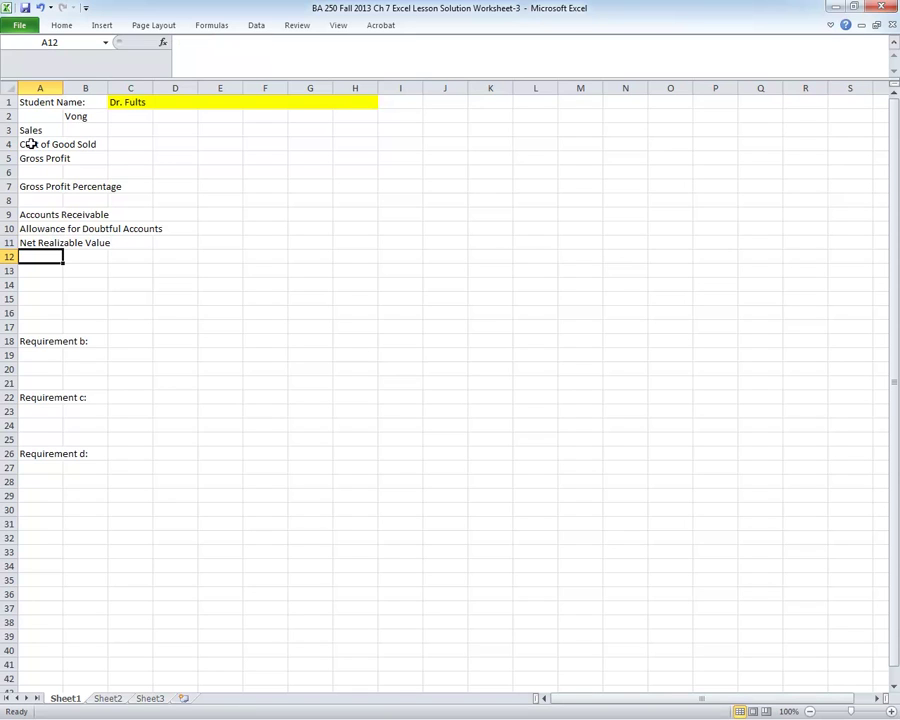
Leave row 12 blank and enter the label "Accounts Receivable Turnover" in A13.
key("Return")
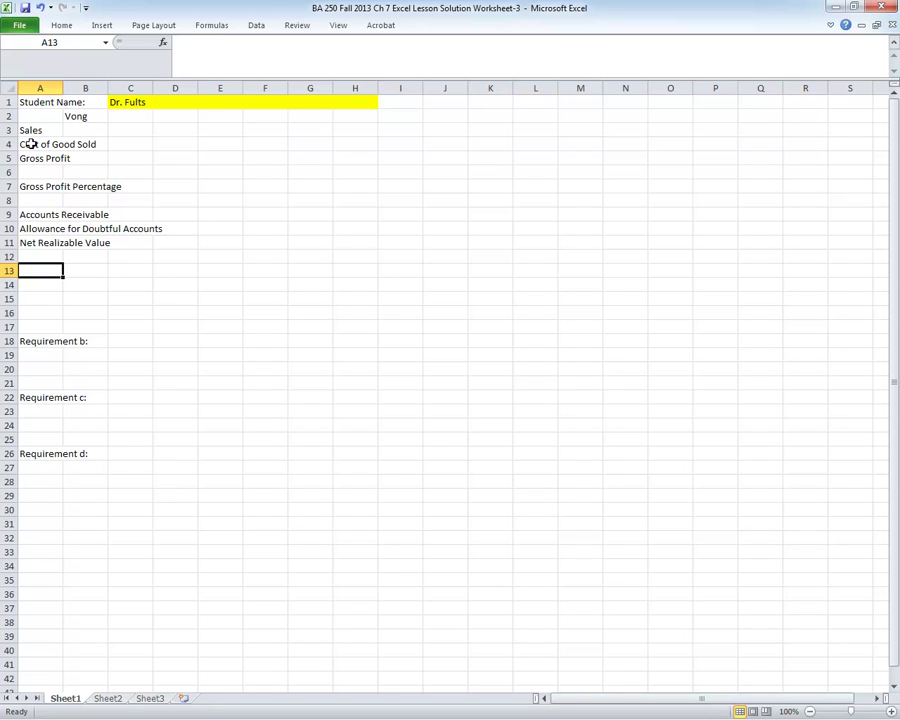
type("Account")
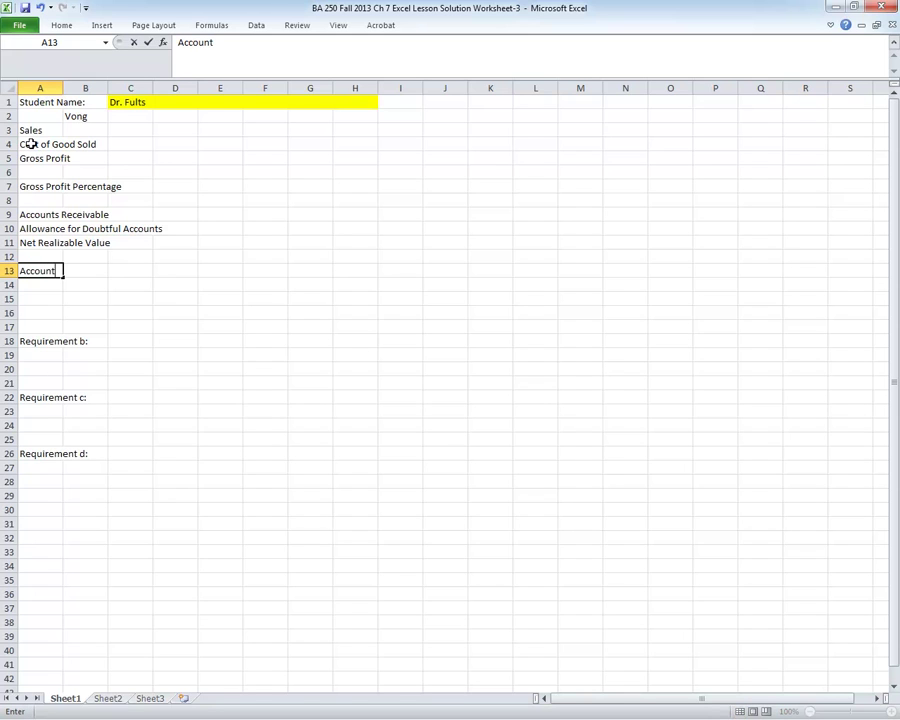
type("s Receivable Tur")
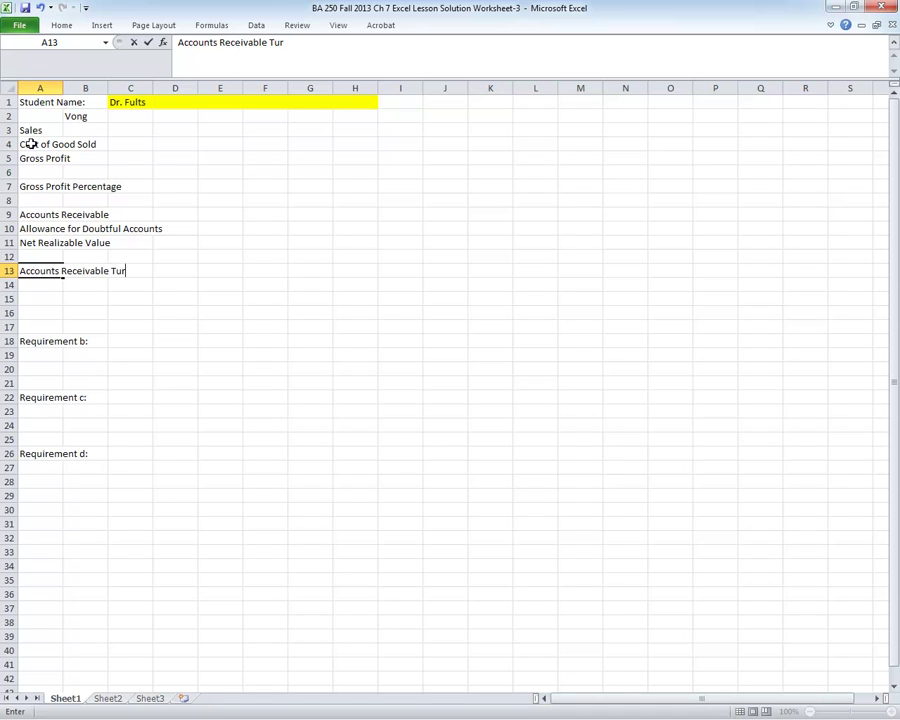
type("nover")
key("Return")
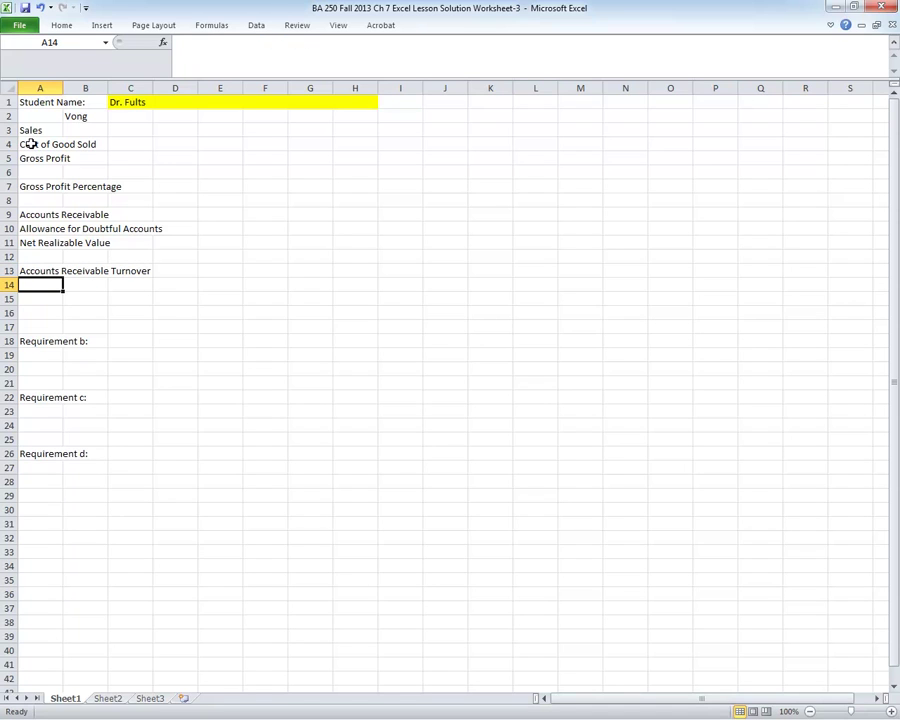
Enter the label "Average Days to Collect" in A15 and widen column A to fit its longest label.
key("Down")
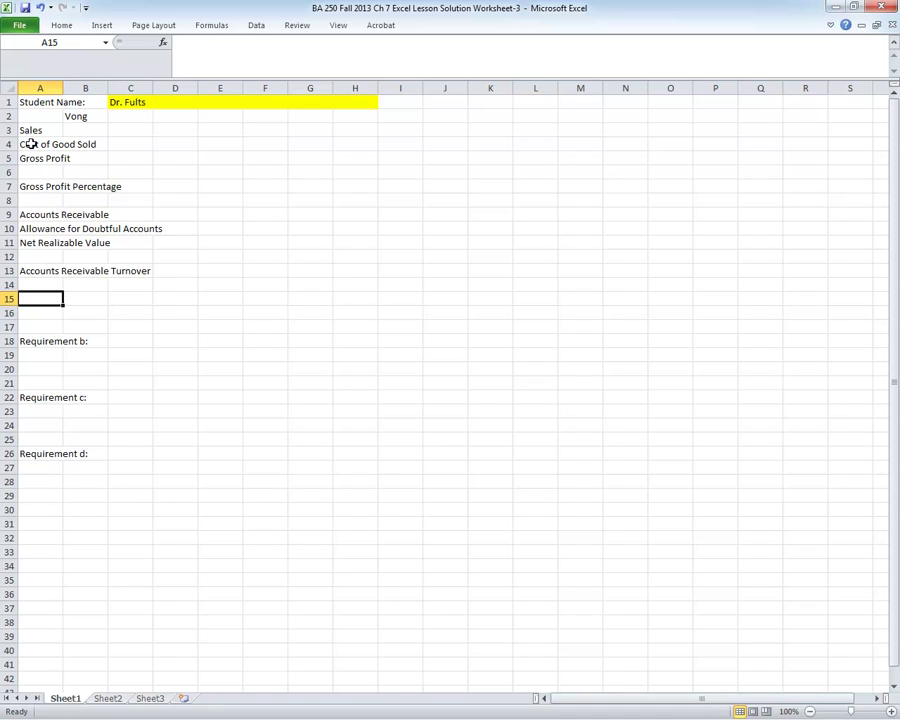
type("Aver")
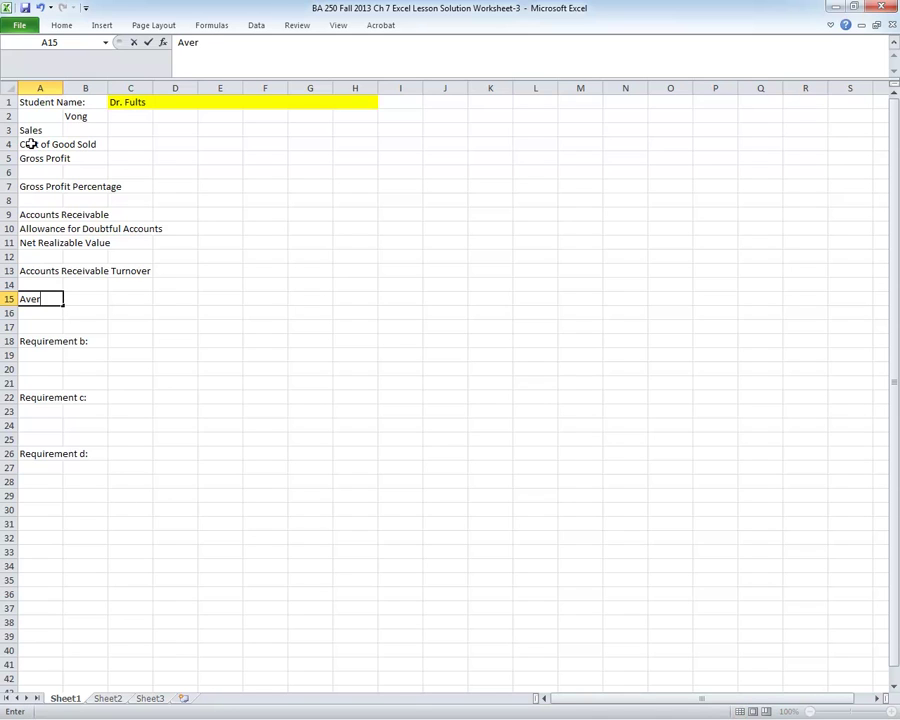
type("age Days to Collect")
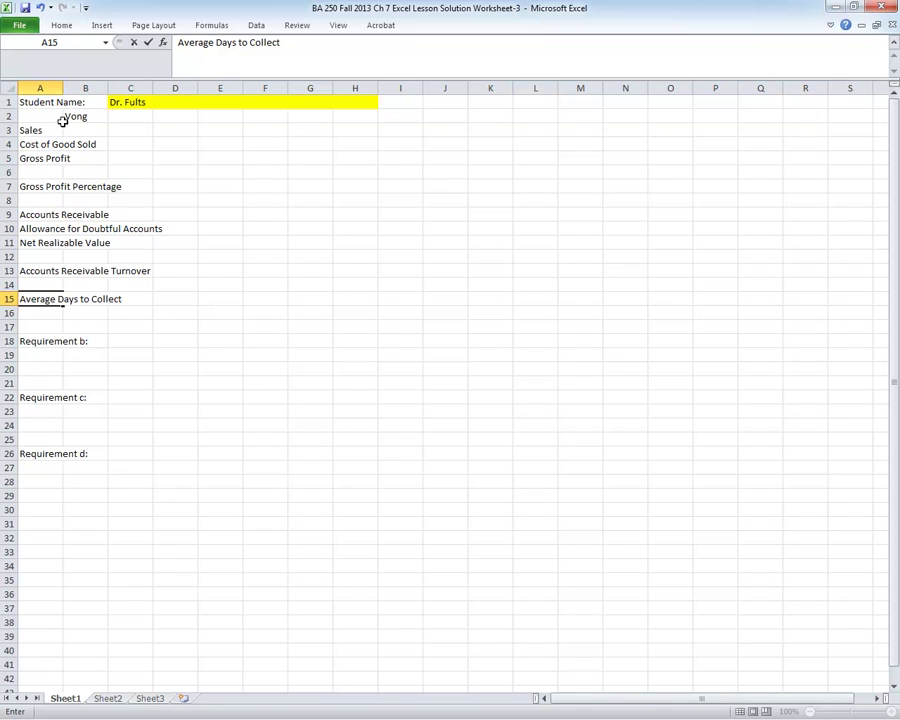
key("Return")
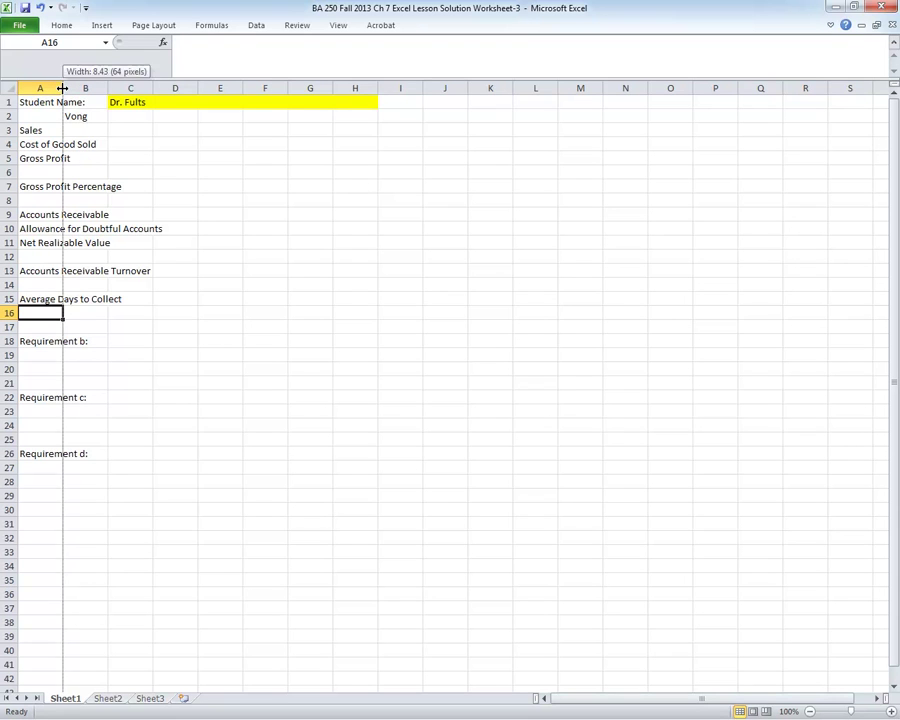
left_click_drag(62, 88, 170, 88)
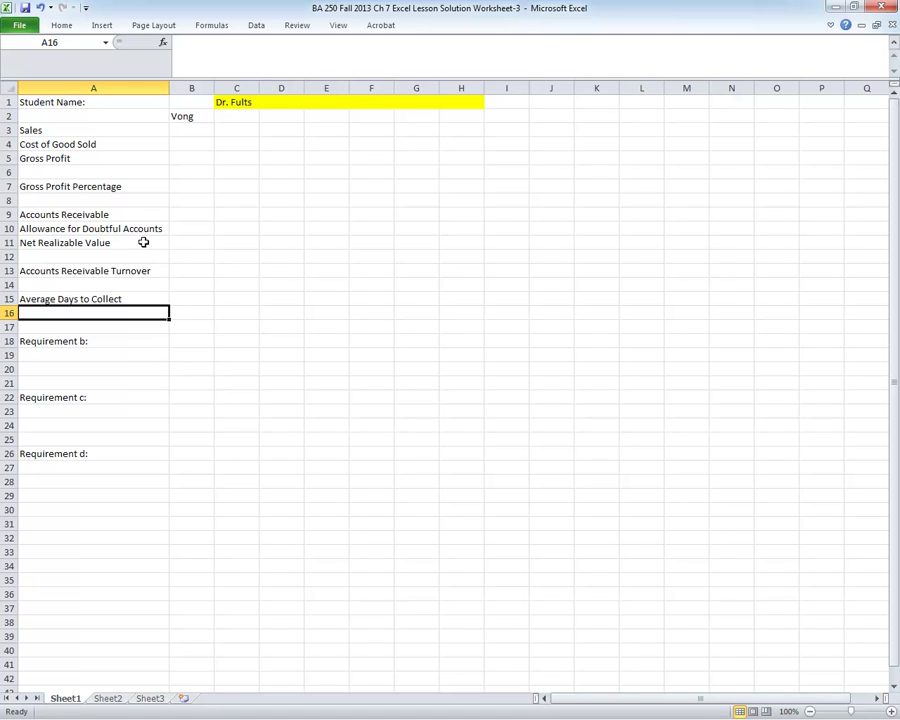
Format the column heading in B2 as bold, underlined and centered.
left_click(189, 117)
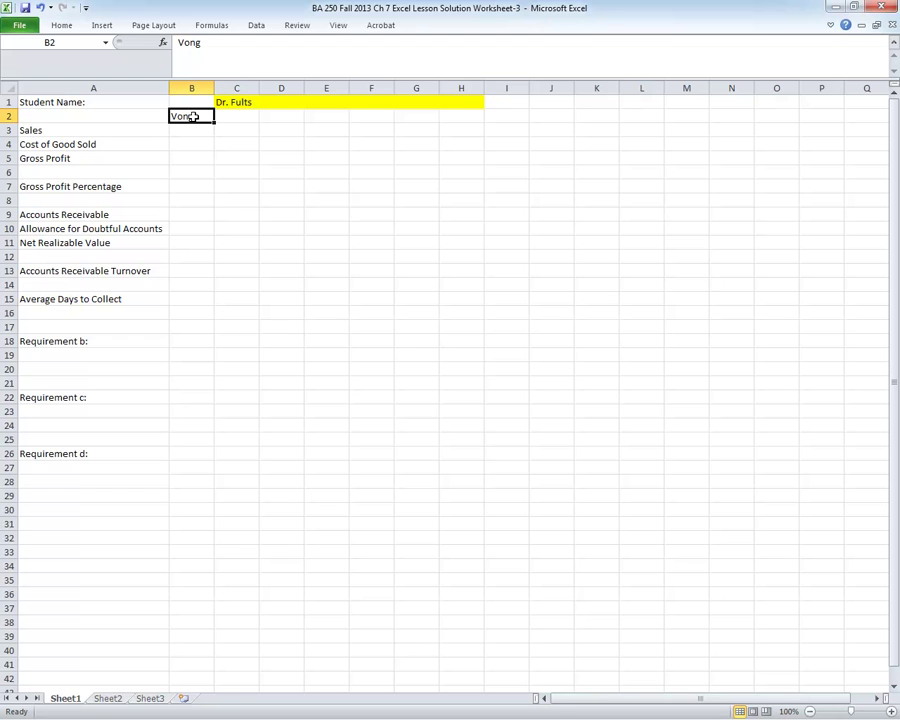
left_click(60, 28)
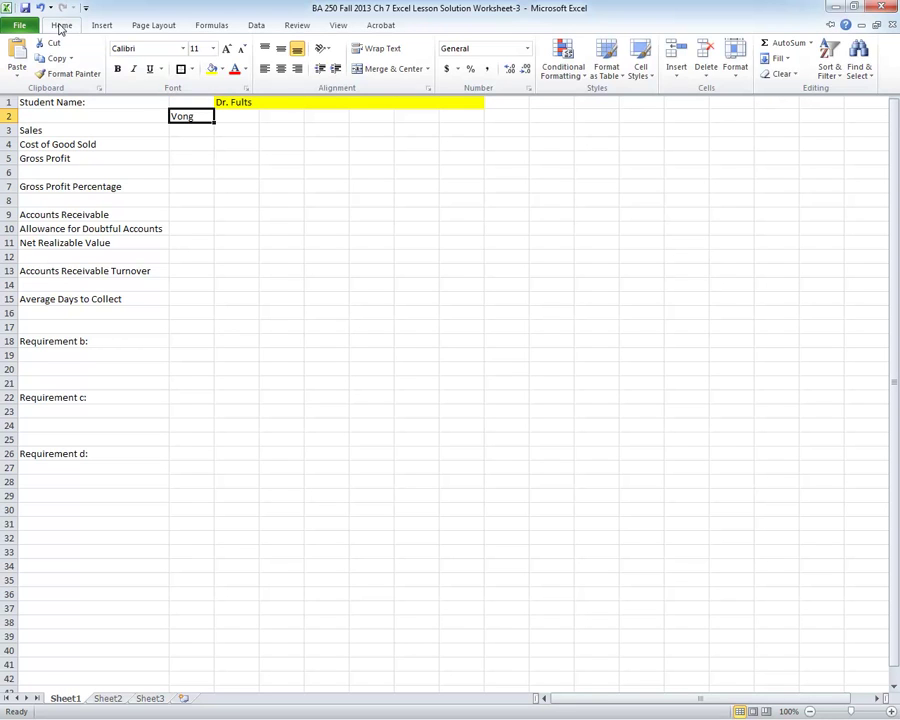
left_click(115, 68)
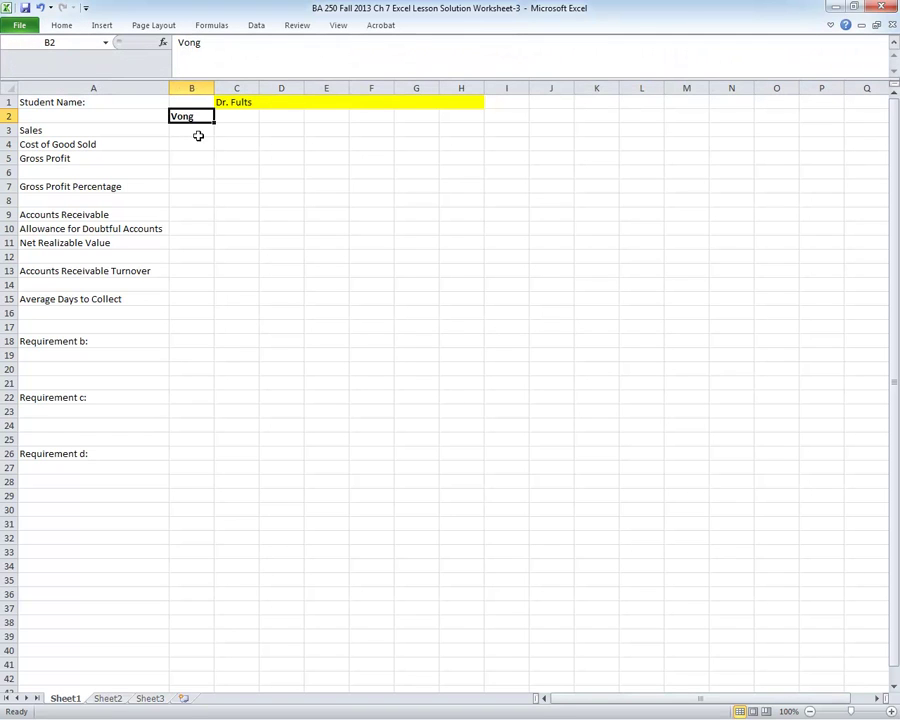
left_click(62, 26)
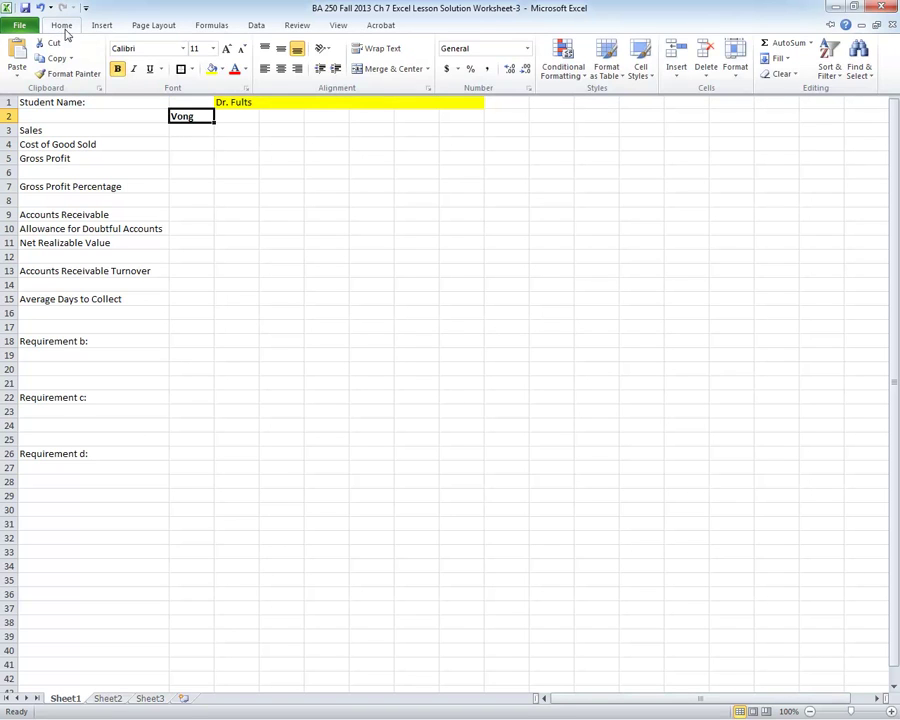
left_click(149, 69)
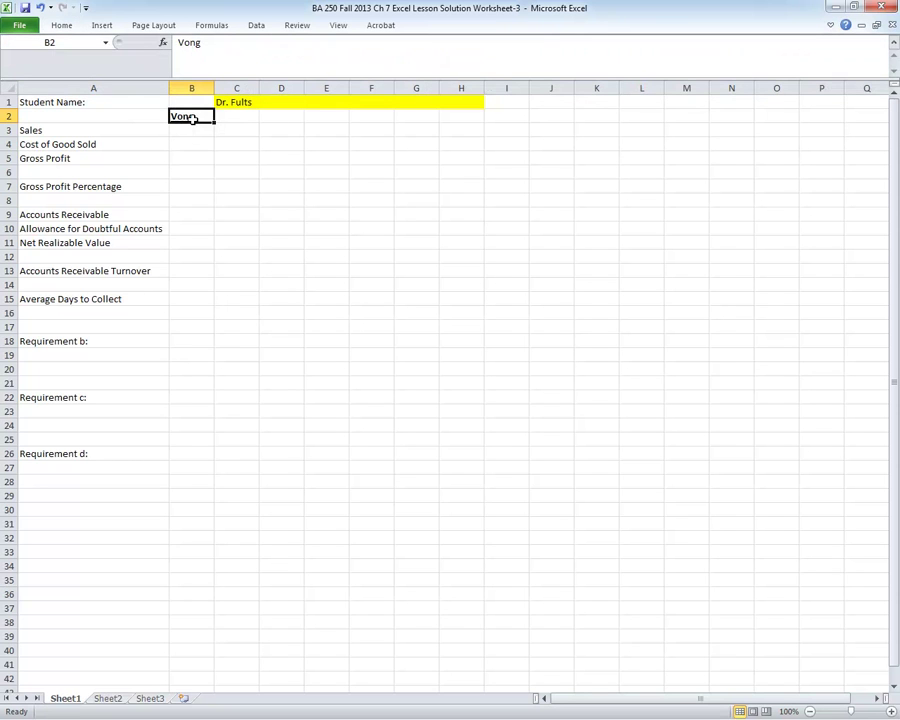
left_click(60, 27)
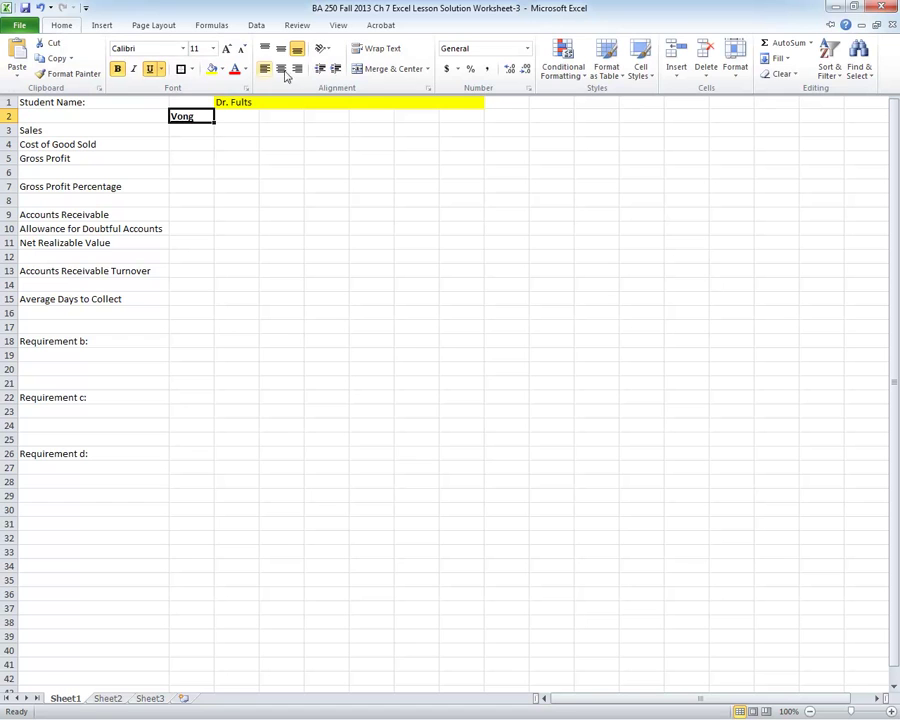
left_click(282, 71)
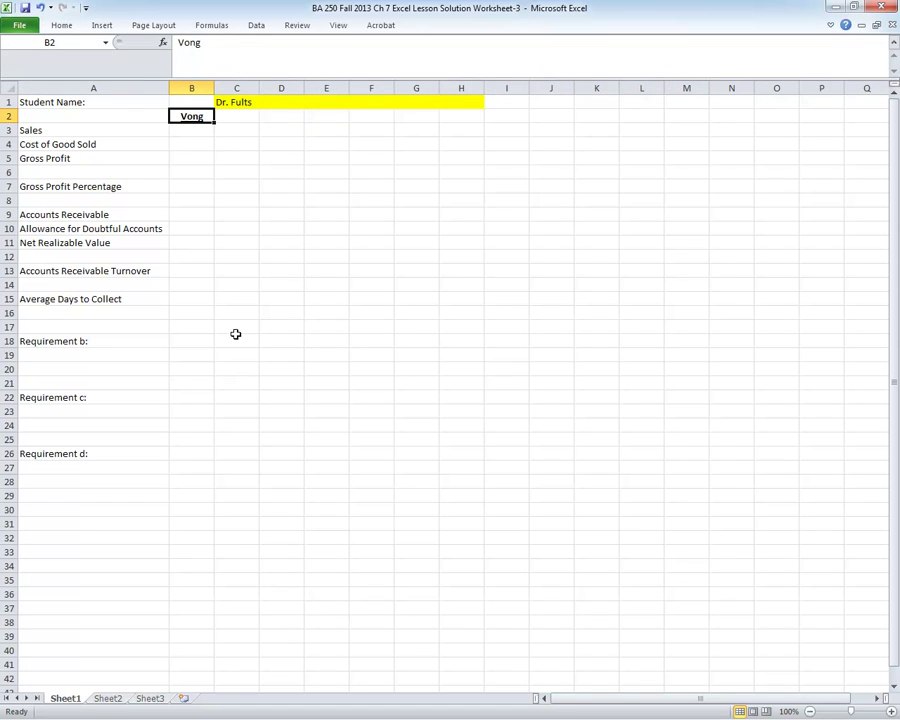
Enter 800000 as the Sales amount in B3 and 600000 as the Cost of Good Sold amount in B4.
left_click(184, 130)
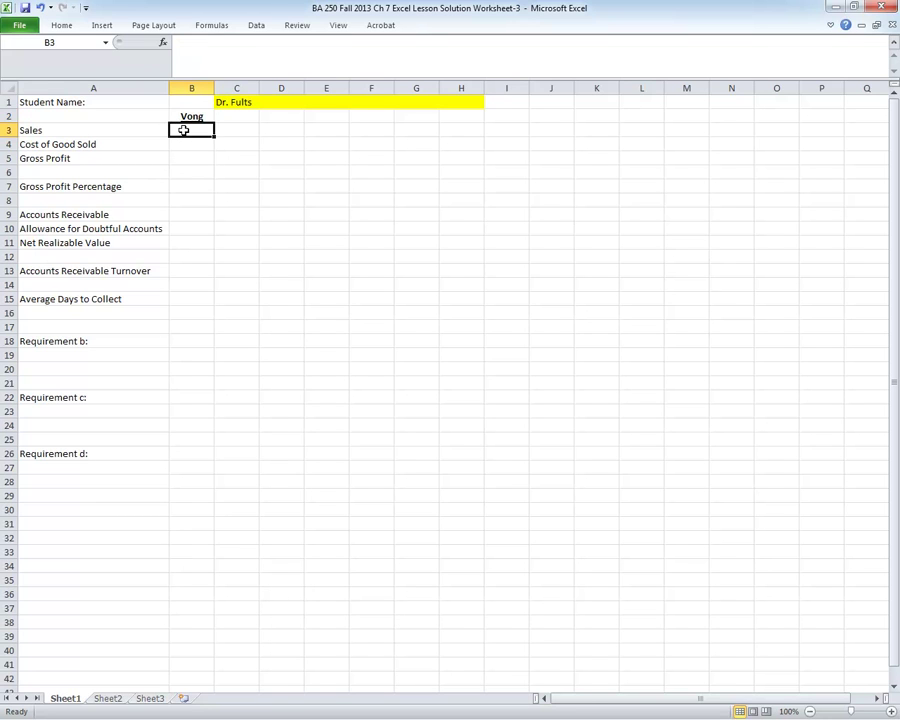
type("8")
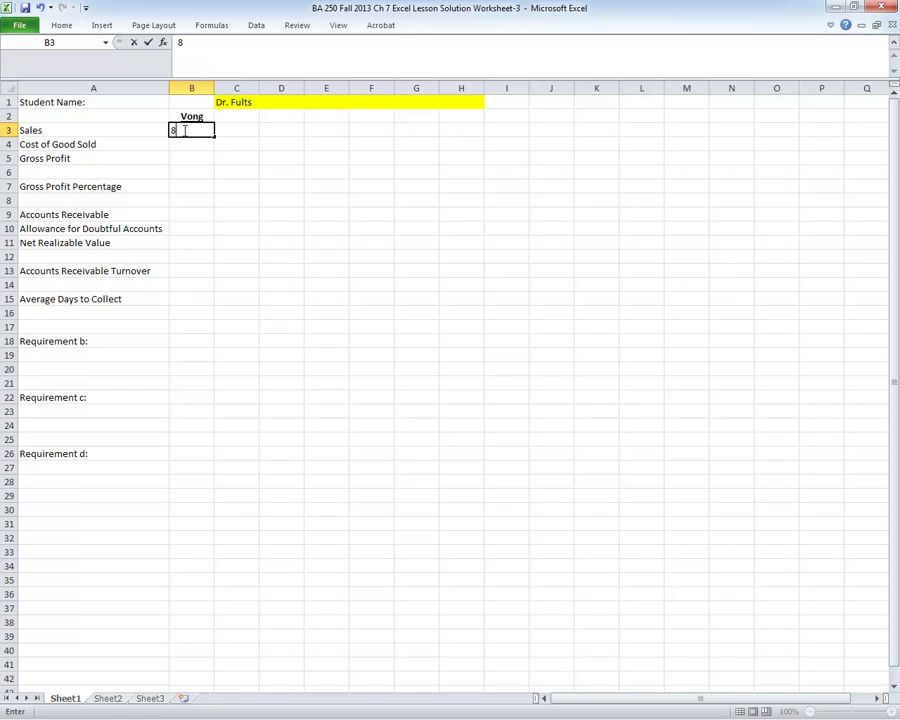
type("00000")
key("Return")
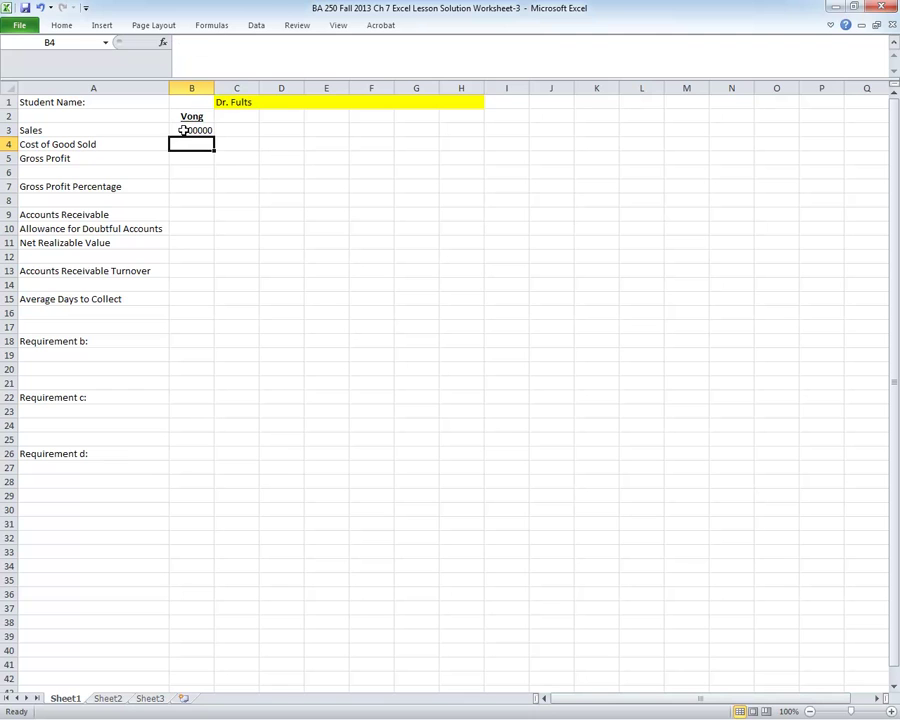
type("600000")
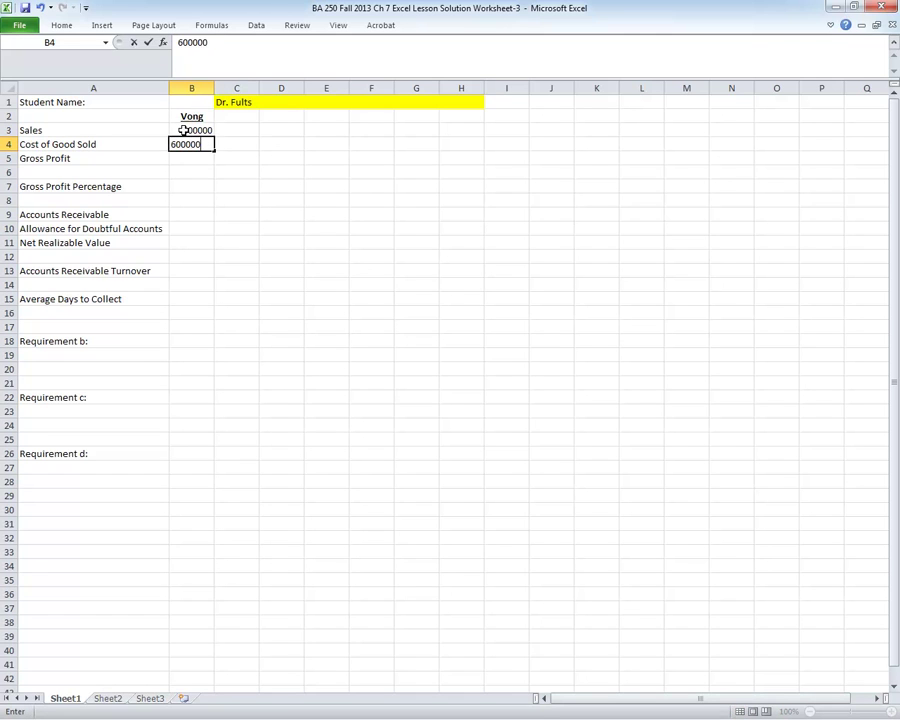
key("Return")
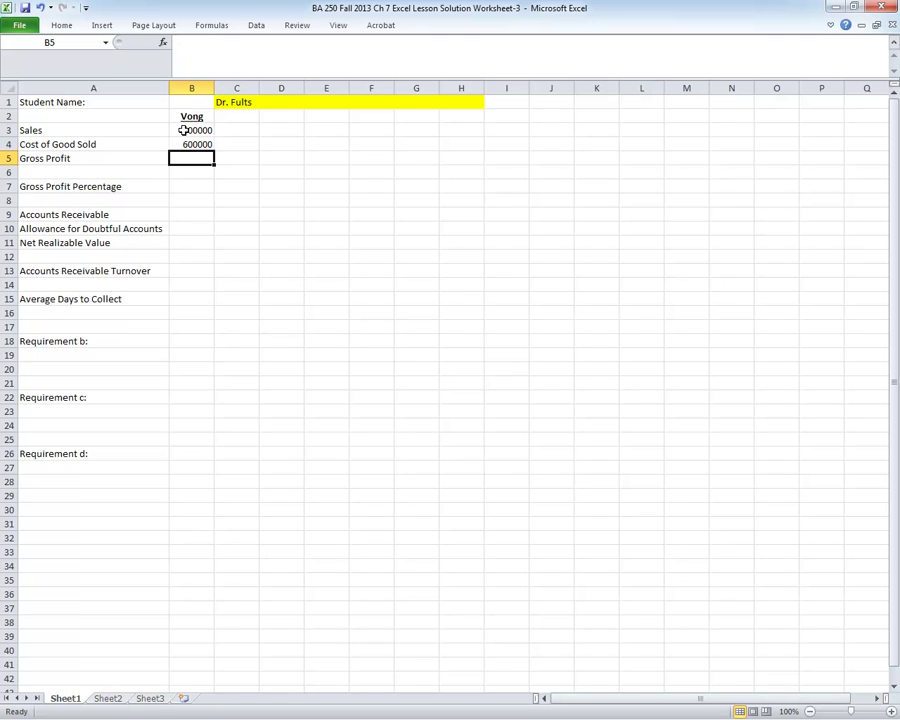
Format the Sales amount in B3 as Currency with a $ symbol, 0 decimal places and negatives in black parentheses.
left_click(195, 130)
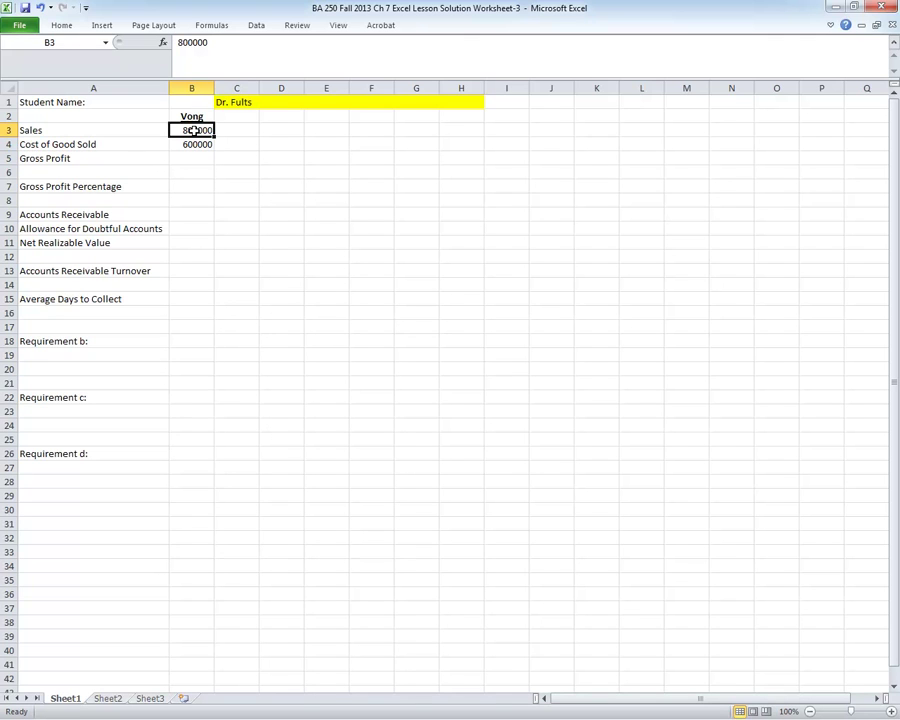
left_click(62, 25)
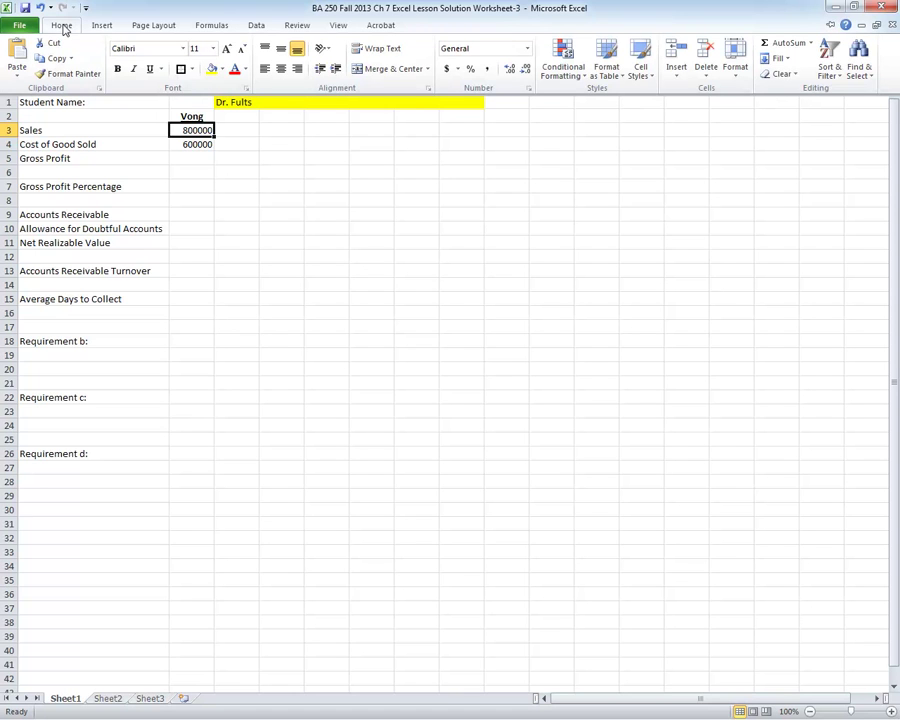
left_click(741, 76)
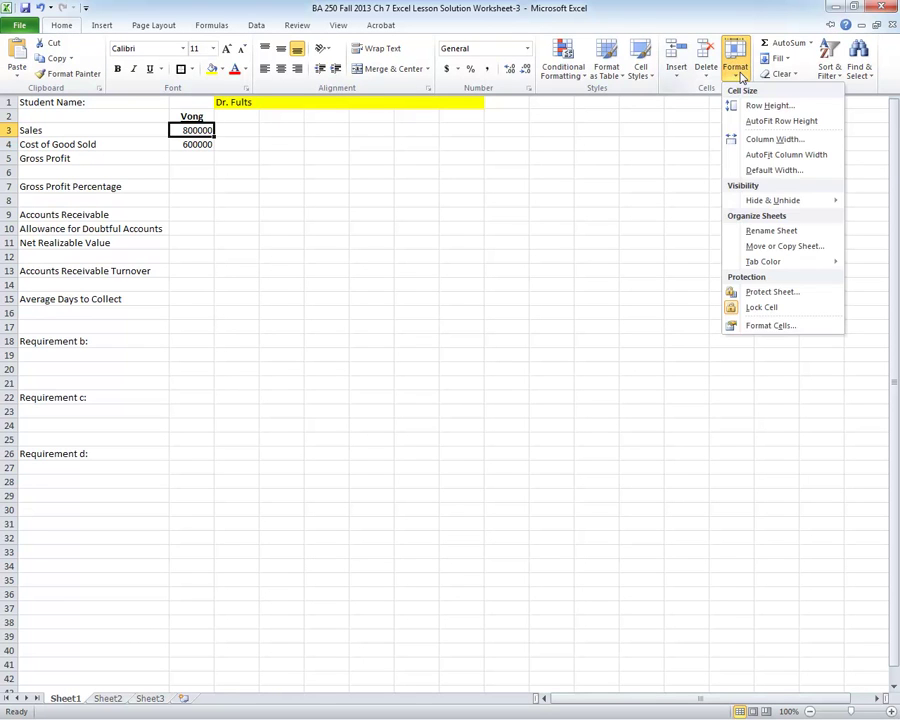
left_click(763, 327)
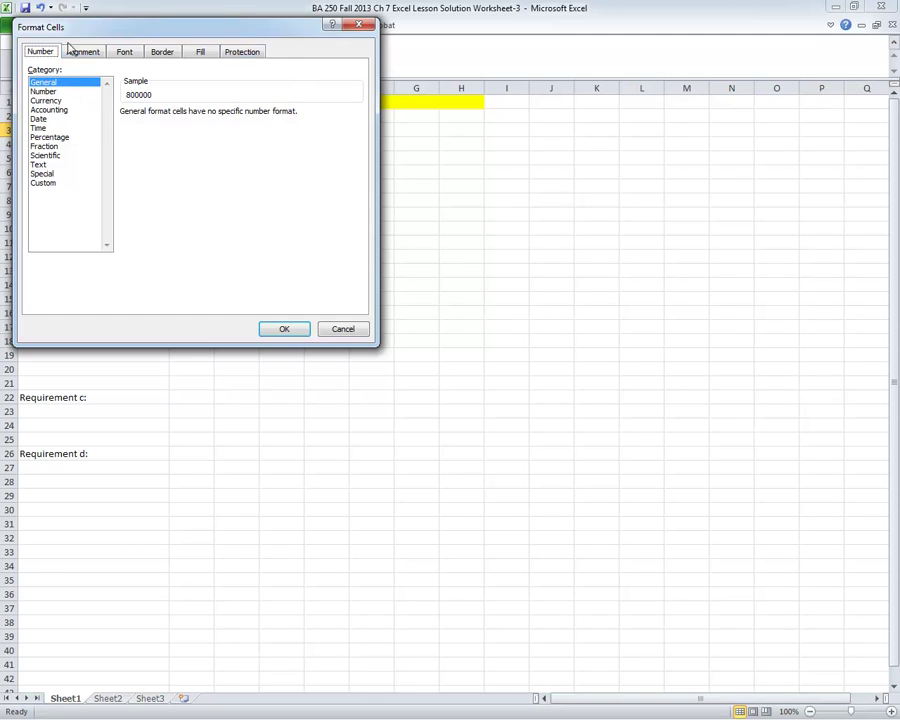
left_click(44, 100)
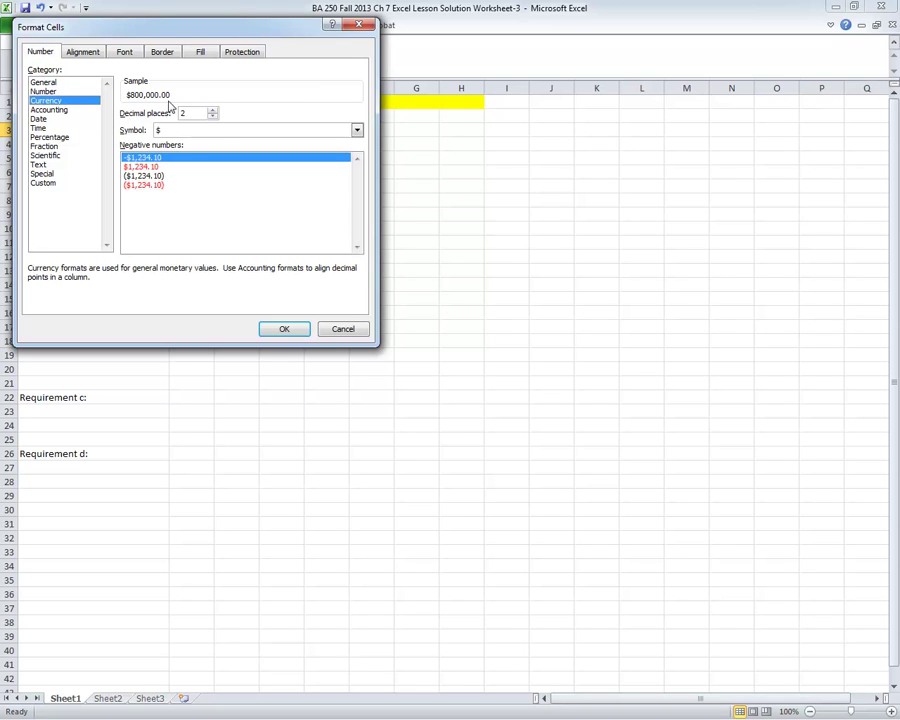
left_click(212, 116)
left_click(212, 116)
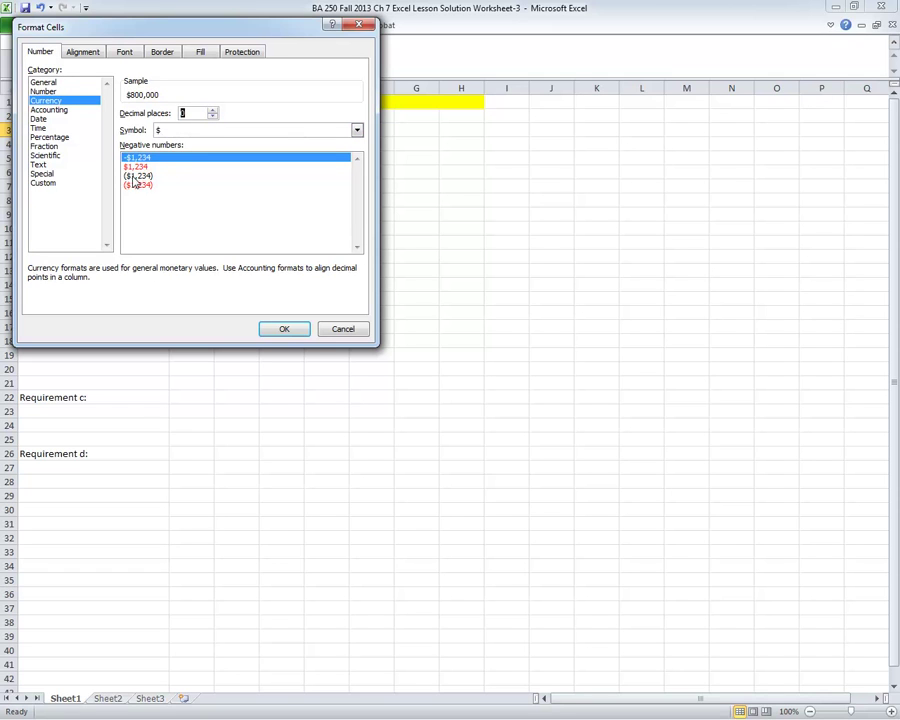
left_click(137, 176)
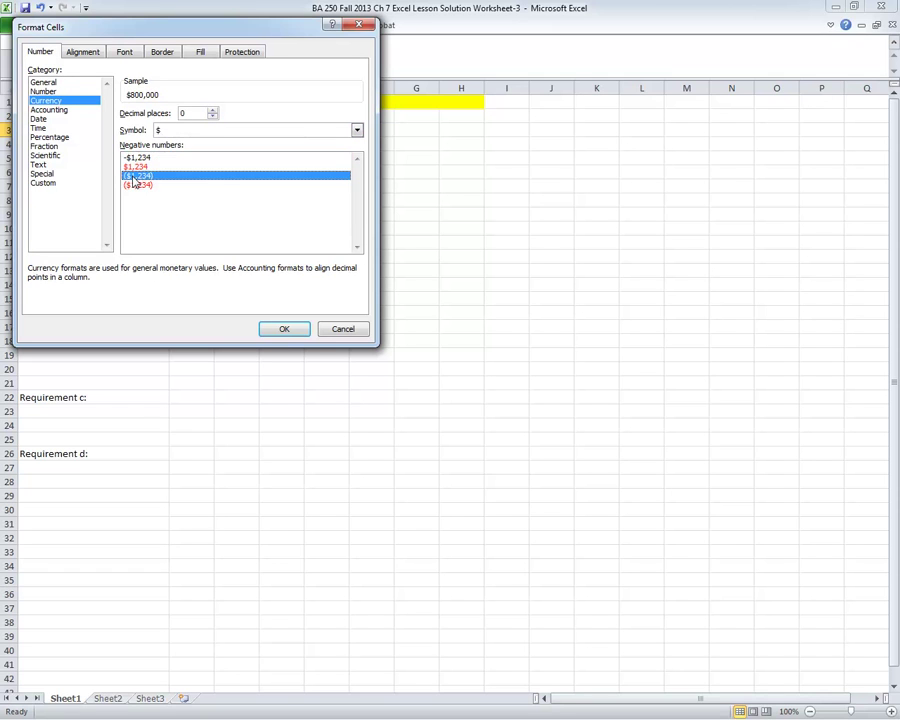
left_click(284, 331)
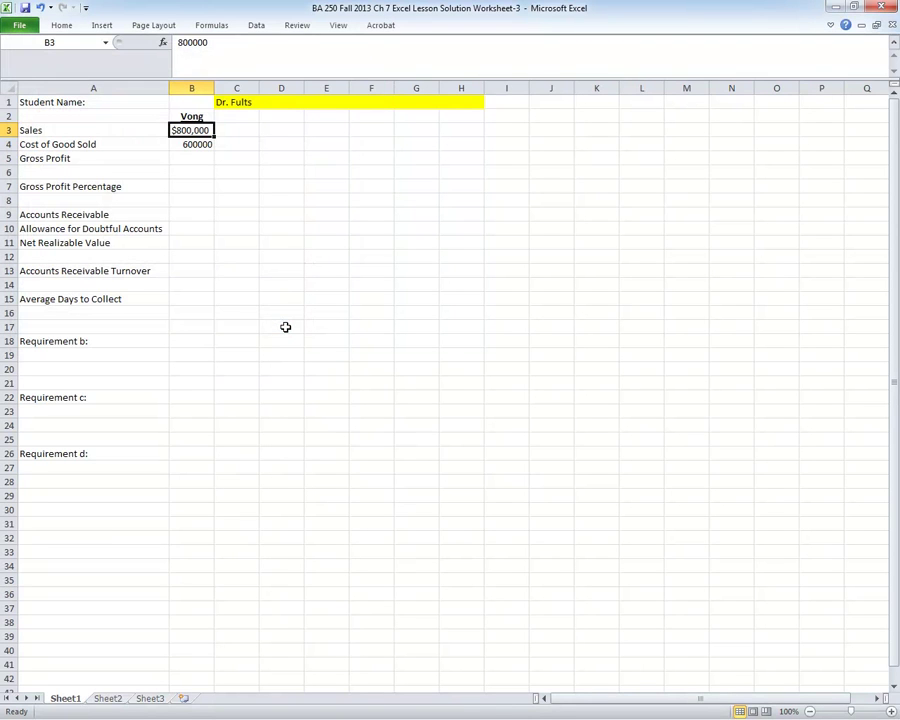
Right-align the Sales amount in B3.
left_click(61, 26)
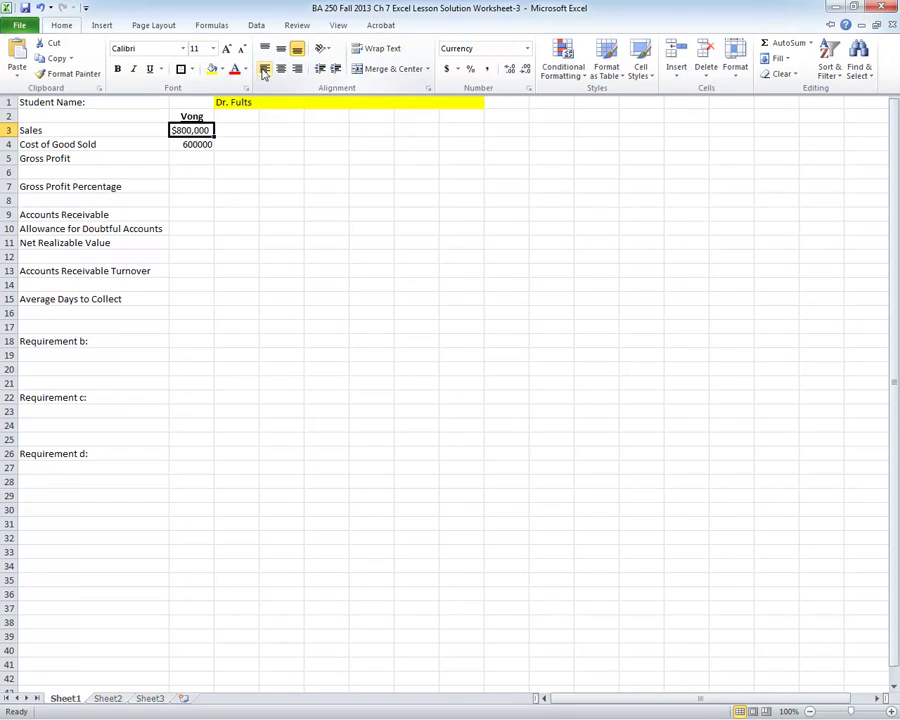
left_click(298, 69)
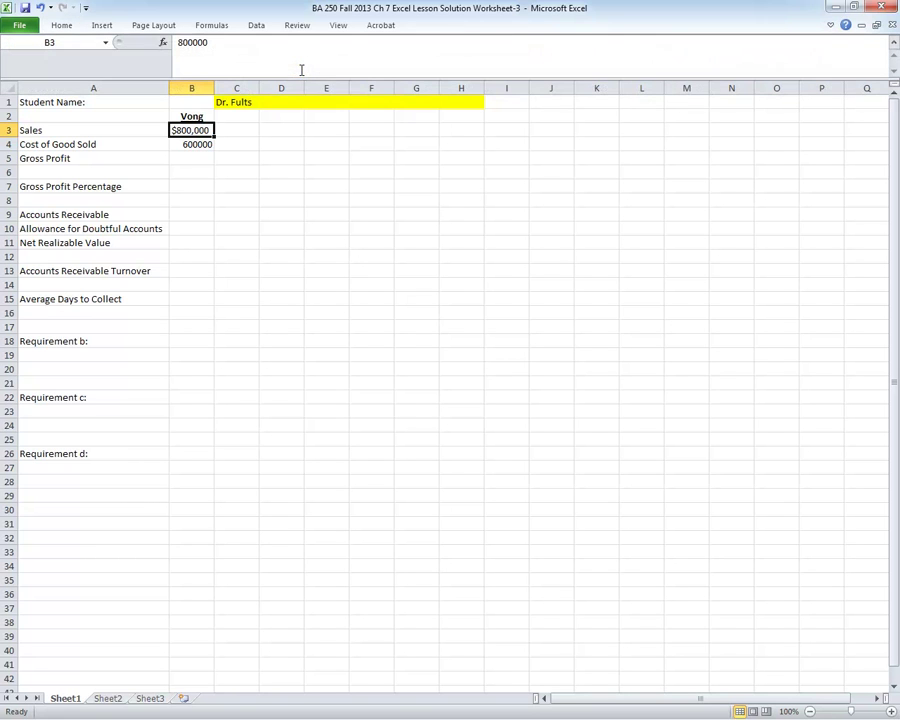
left_click(315, 213)
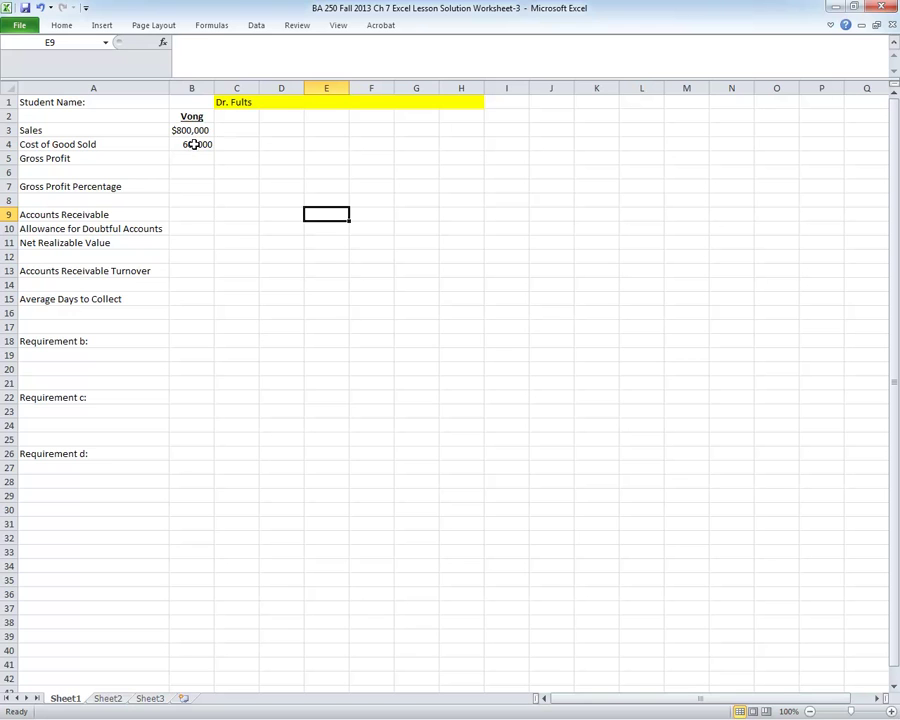
Format the Cost of Good Sold amount in B4 as Number with 0 decimal places, a thousands separator and negatives in black parentheses.
left_click(194, 144)
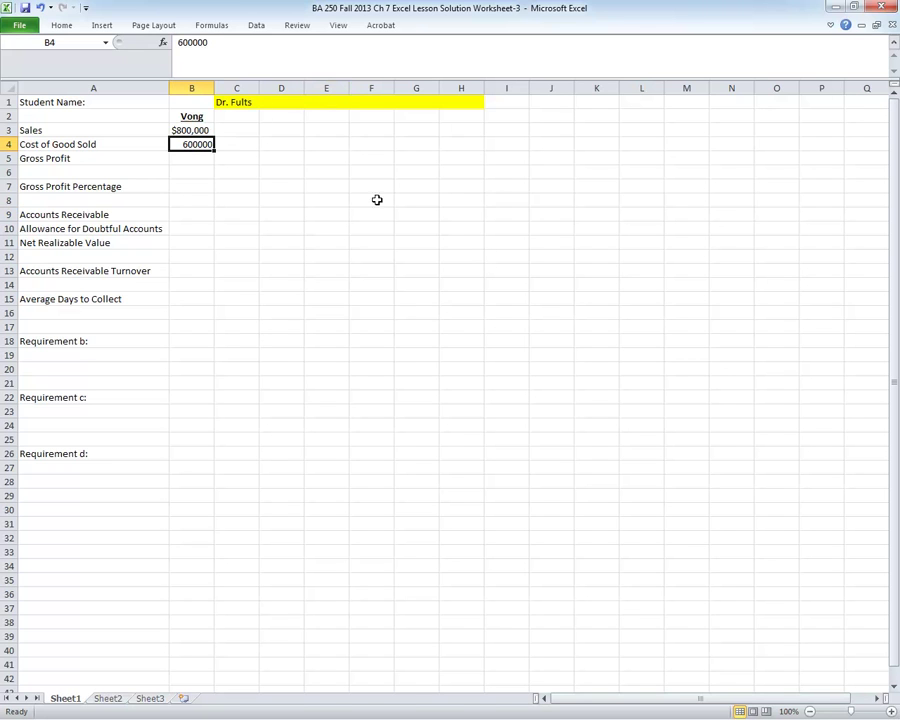
left_click(60, 26)
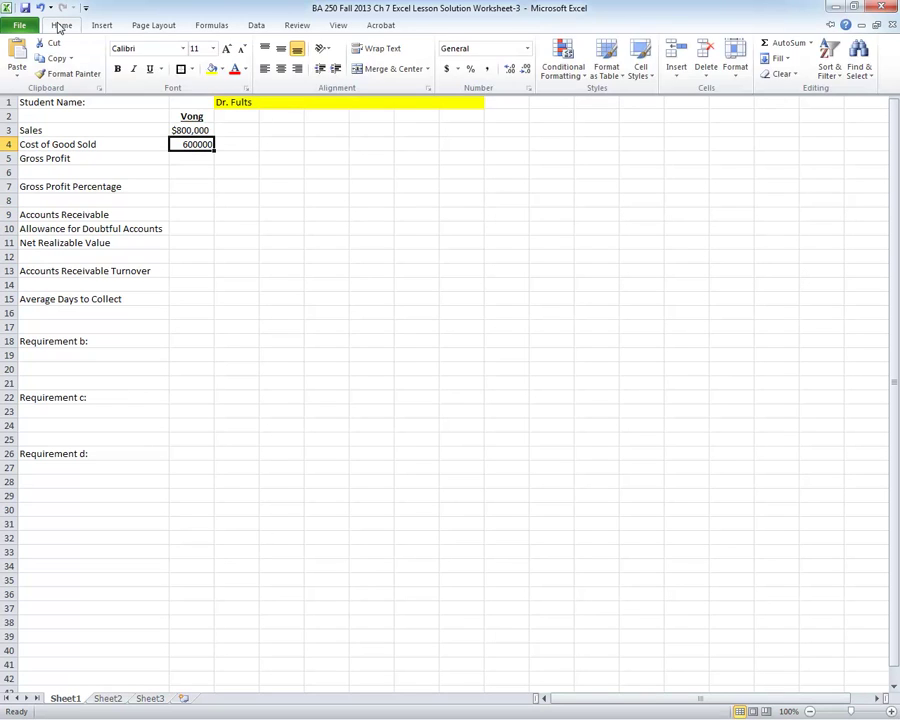
left_click(736, 75)
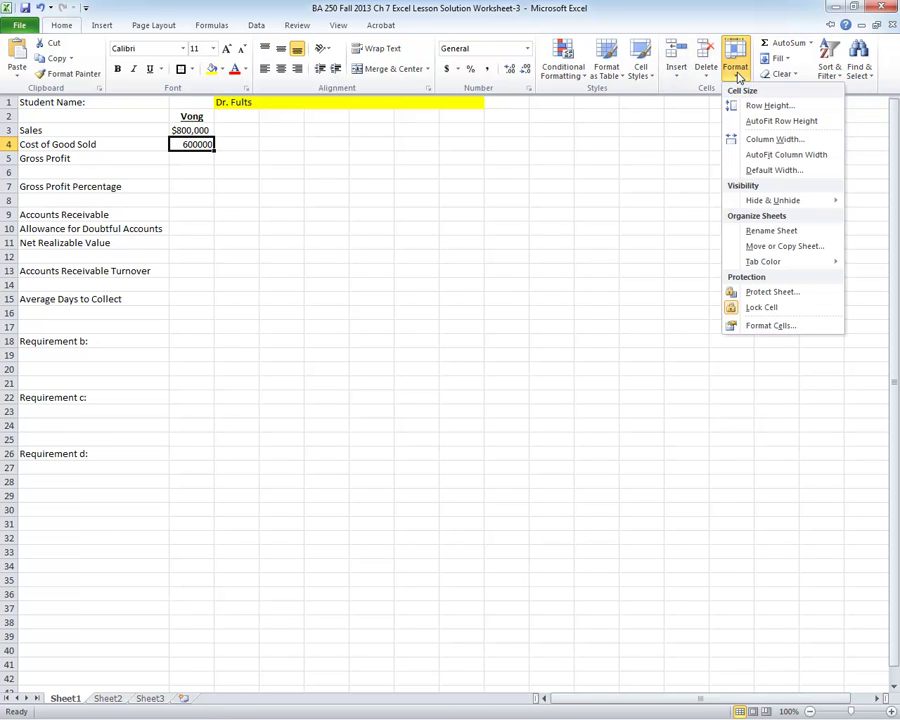
left_click(765, 326)
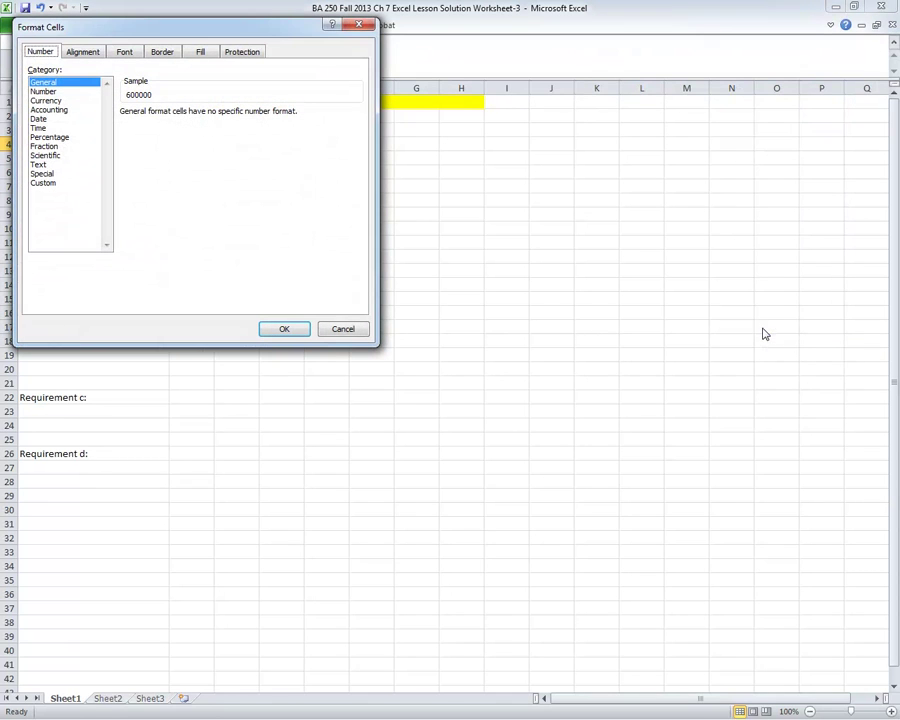
left_click(43, 91)
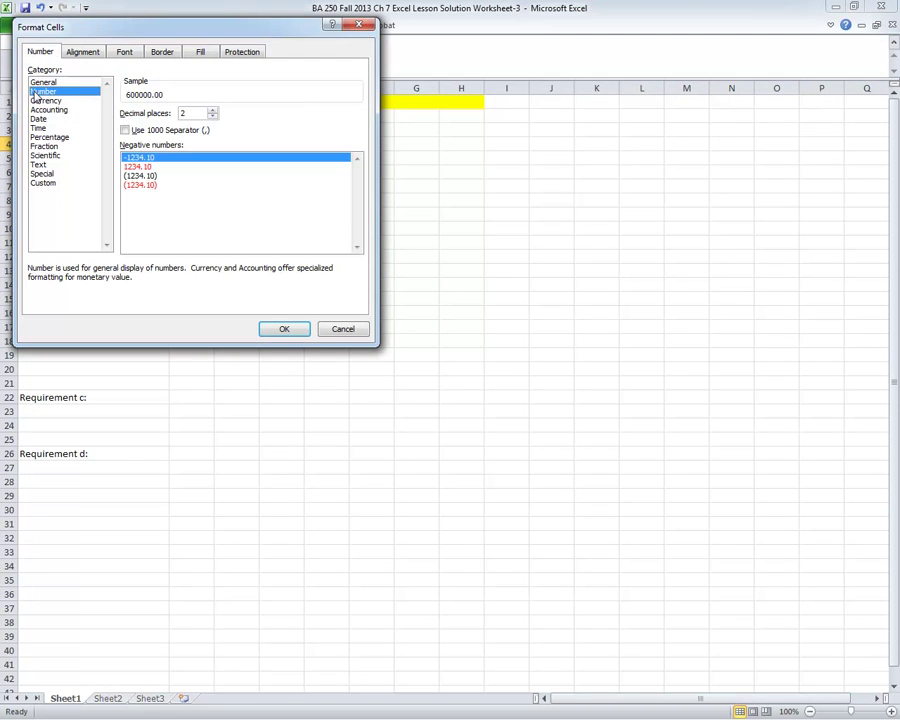
left_click(212, 117)
left_click(212, 117)
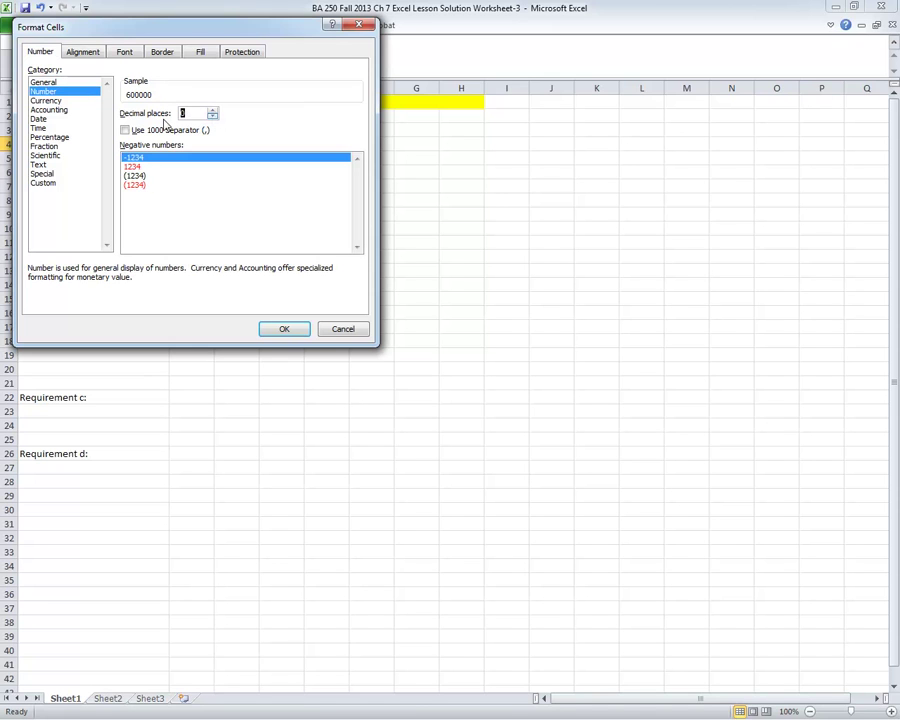
left_click(125, 131)
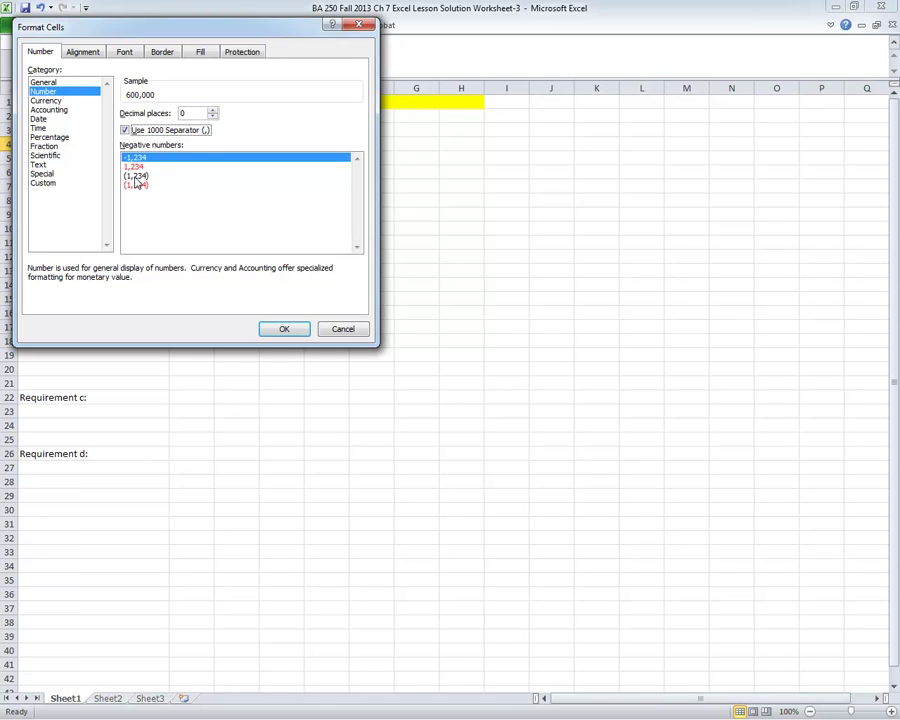
left_click(135, 177)
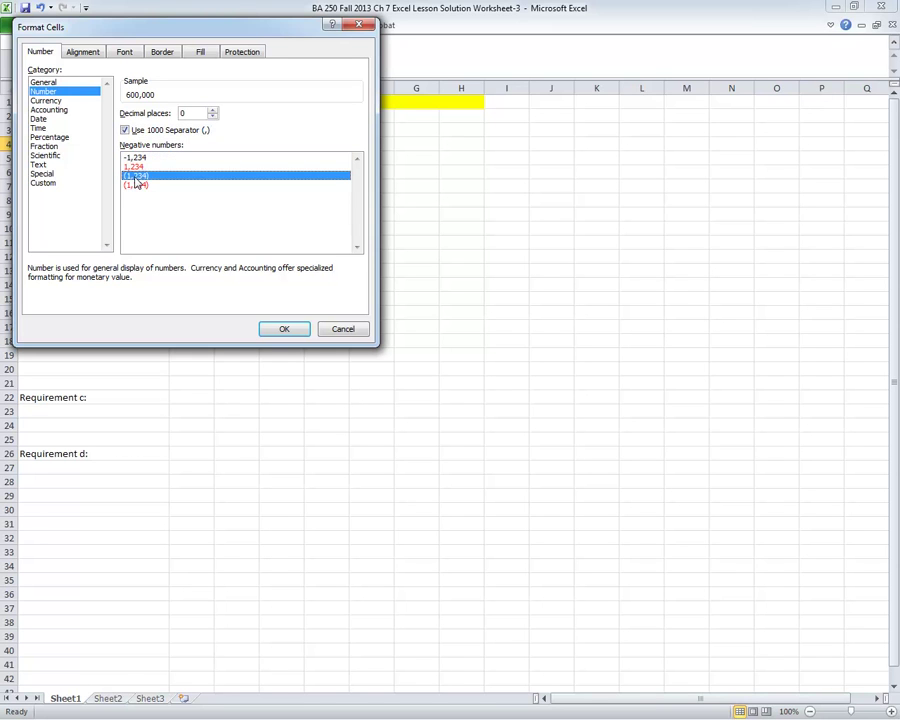
left_click(283, 330)
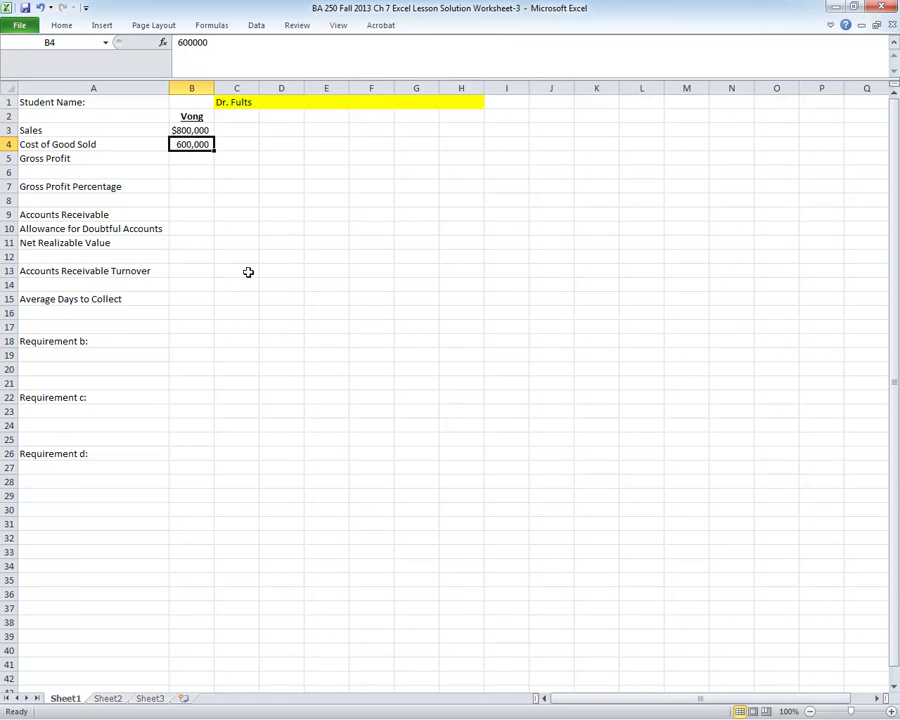
Enter 130000 for Accounts Receivable in B9 and 10000 for Allowance for Doubtful Accounts in B10.
left_click(196, 215)
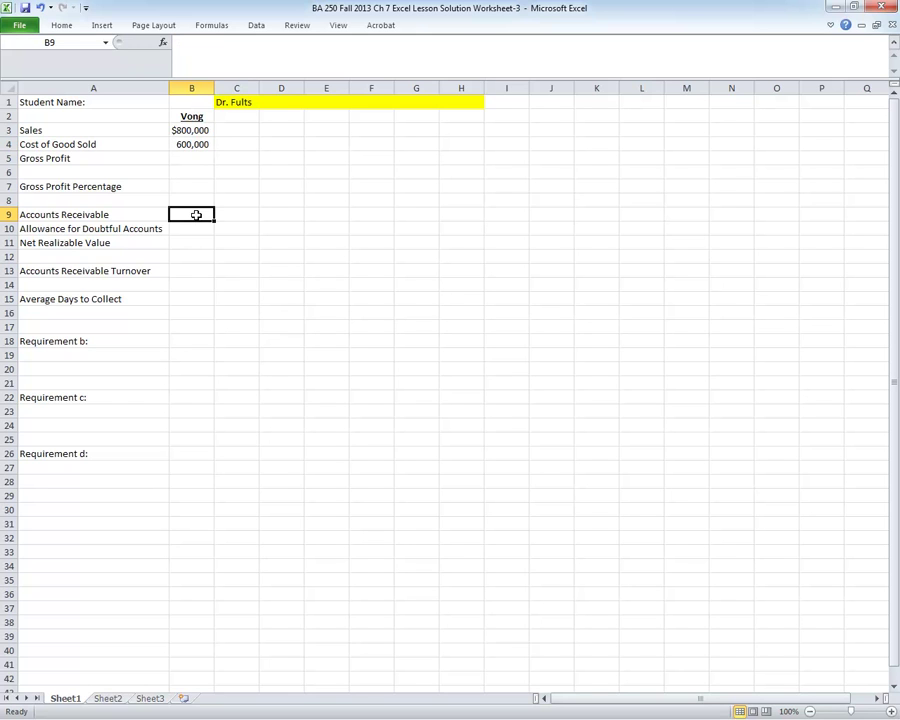
type("130")
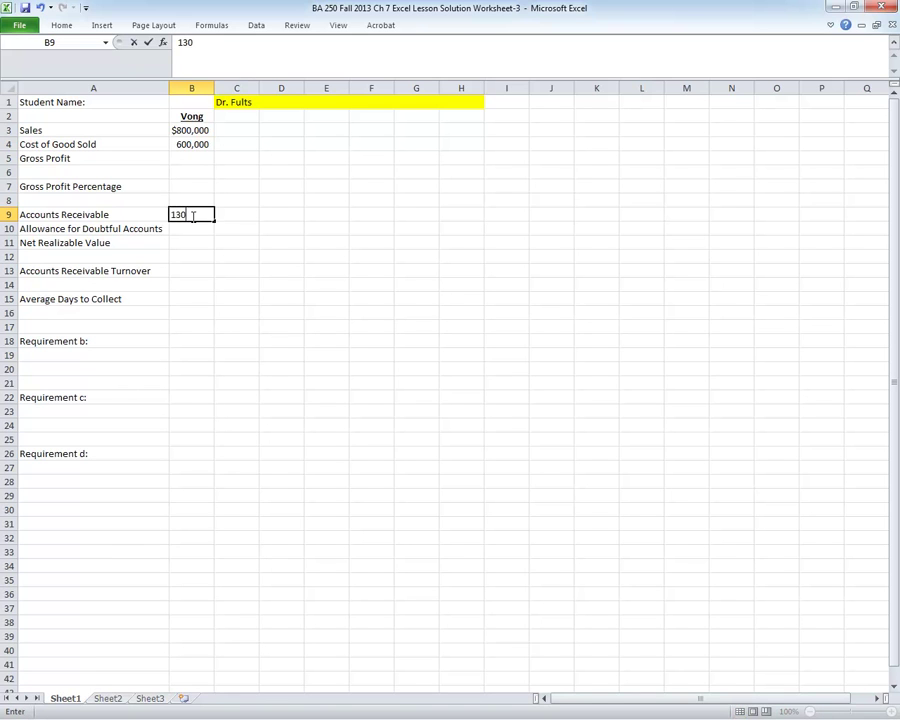
type(",0000")
key("Return")
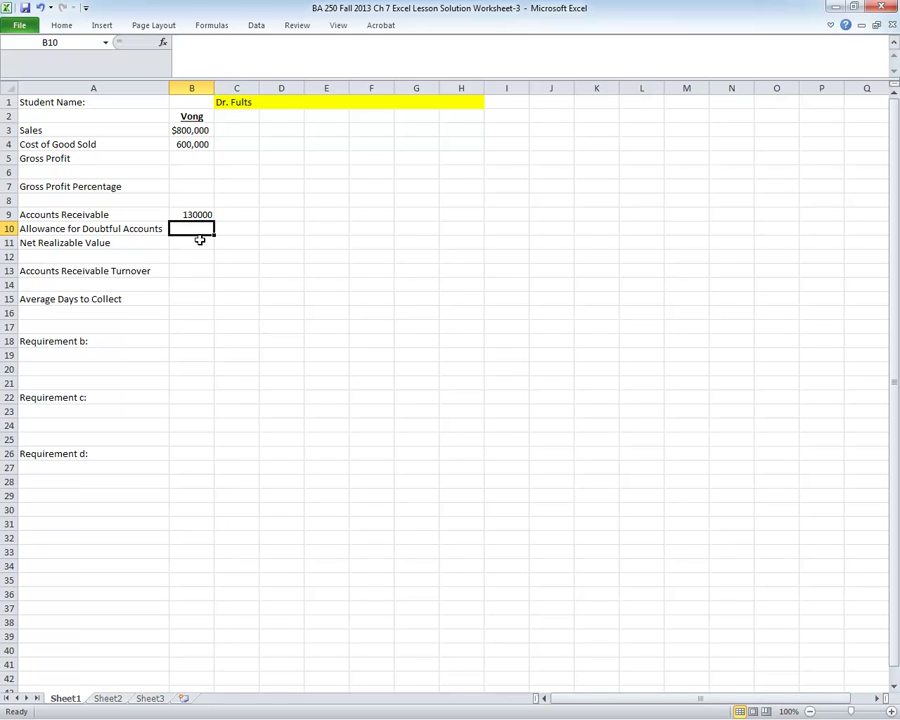
type("10000")
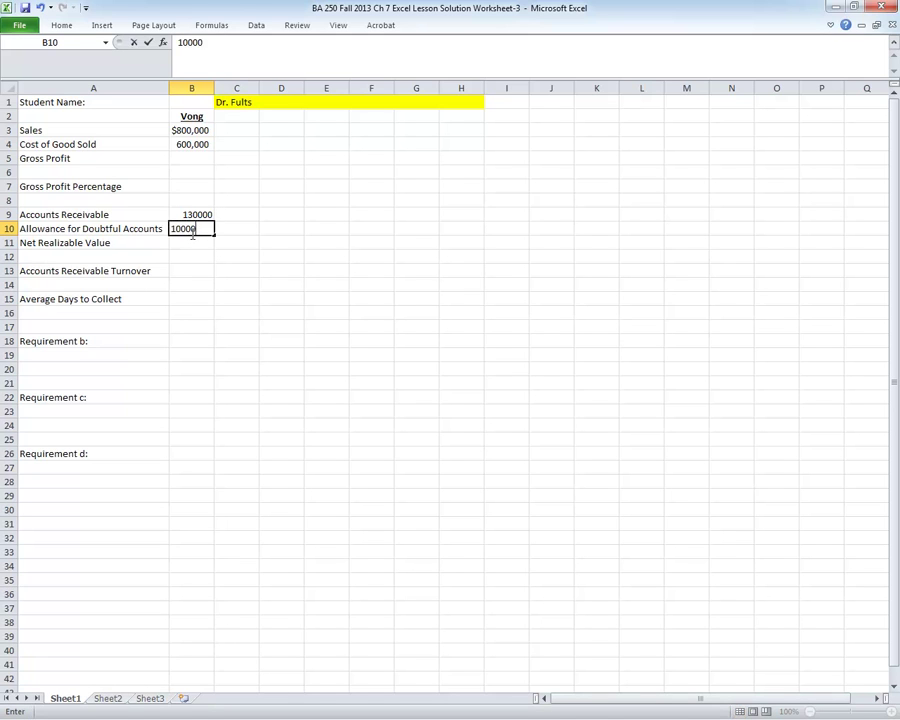
key("Return")
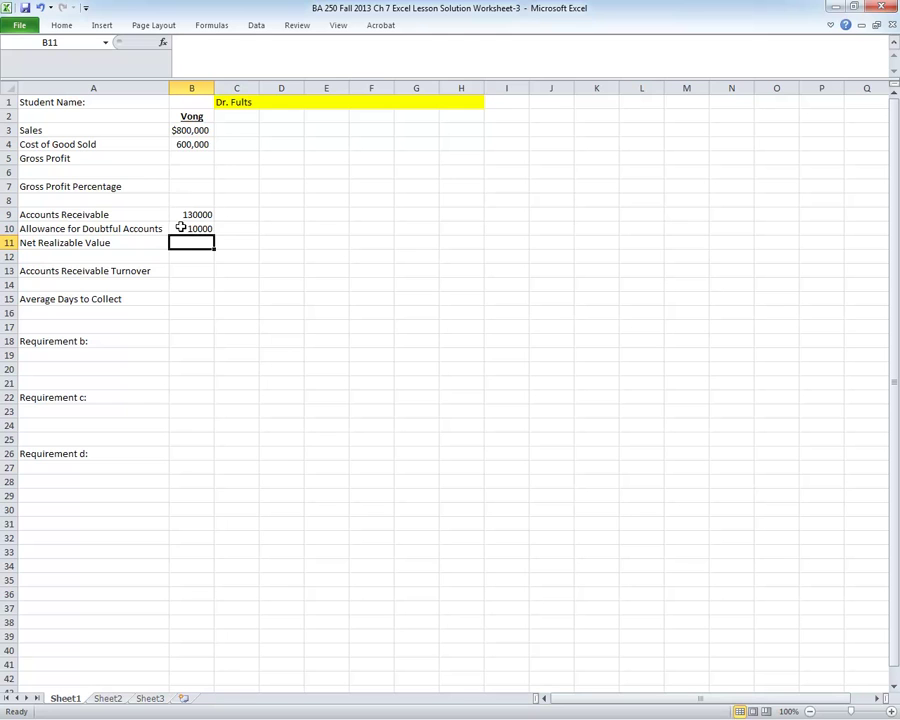
Format the Accounts Receivable amount in B9 as Currency with a $ symbol, 0 decimal places and negatives in black parentheses.
left_click(187, 214)
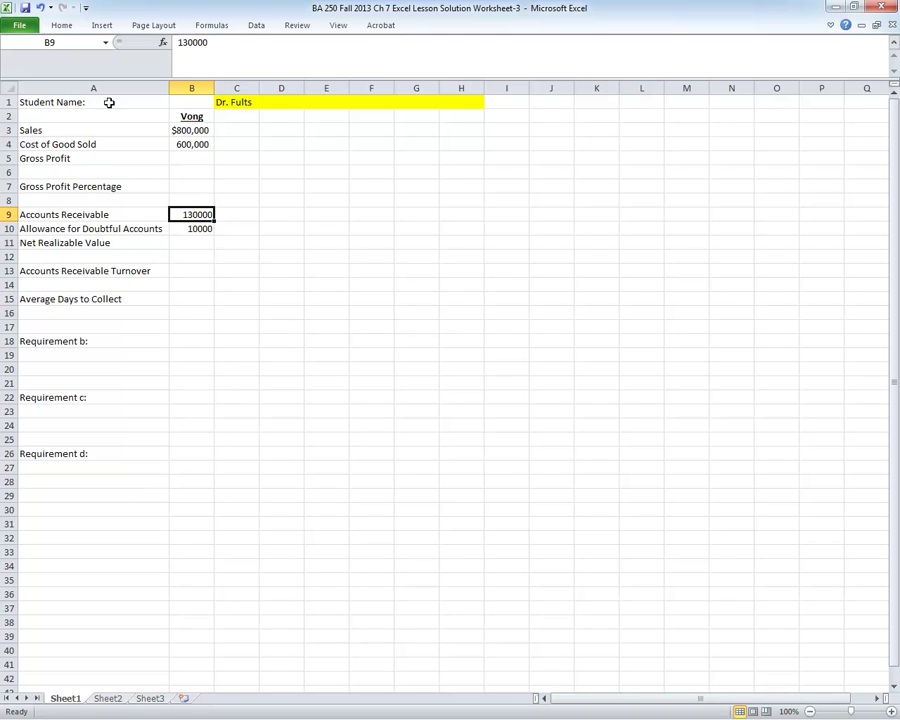
left_click(61, 27)
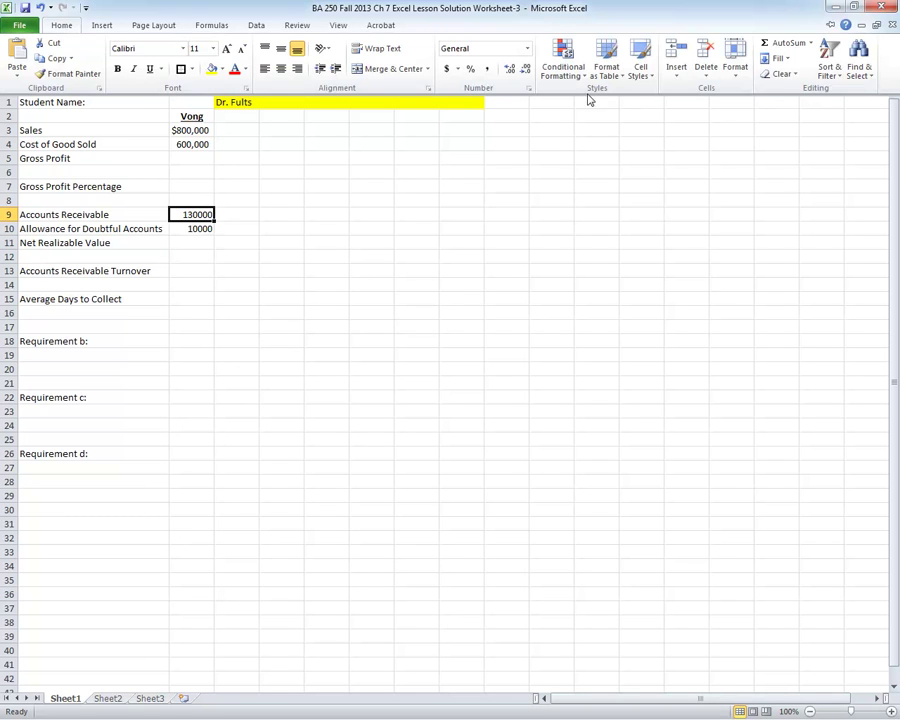
left_click(736, 70)
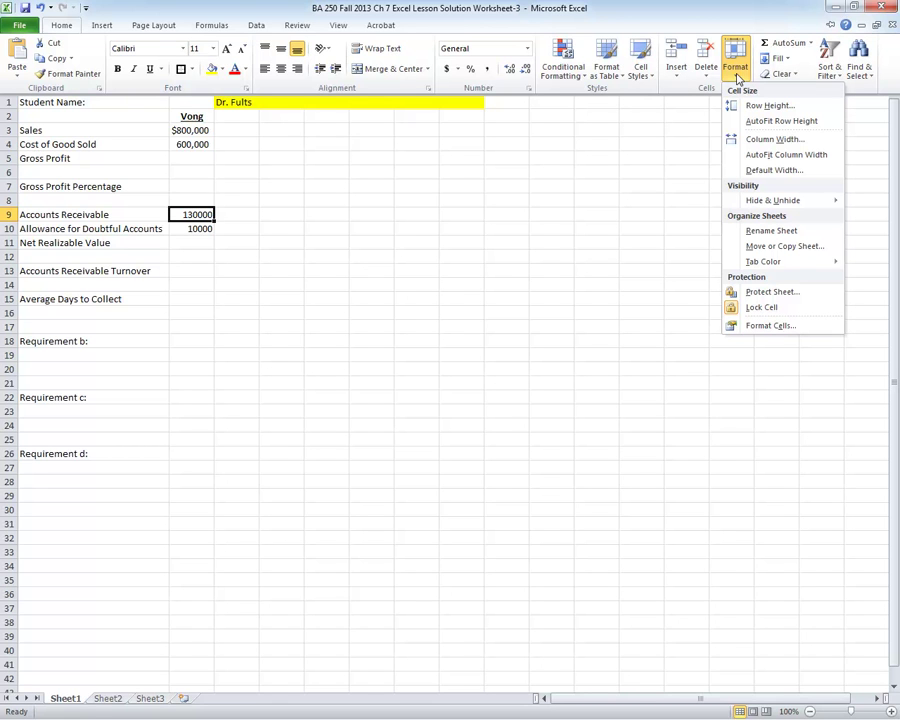
left_click(752, 330)
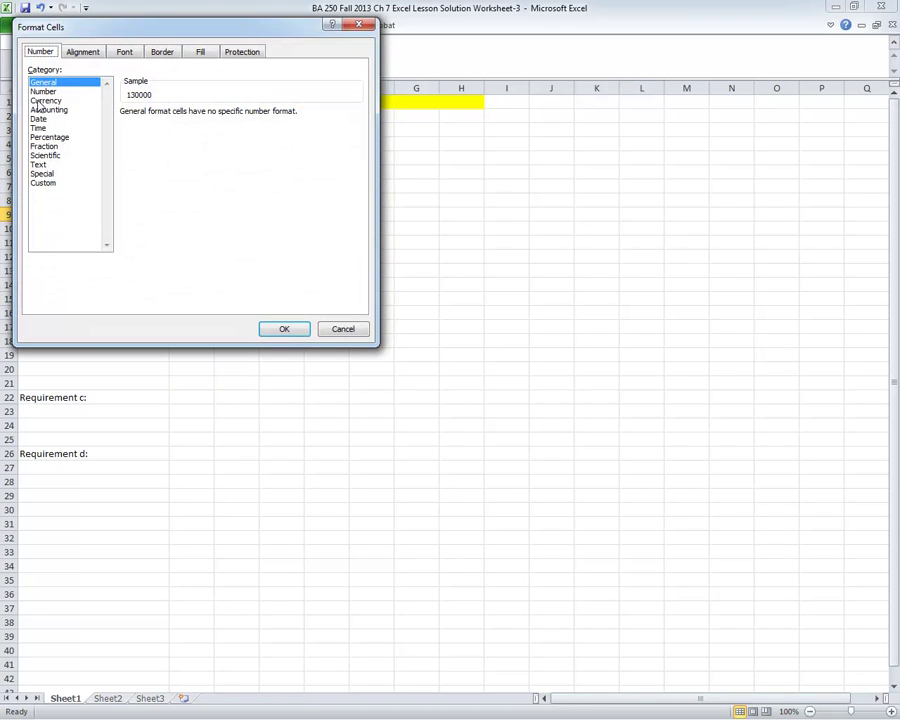
left_click(38, 100)
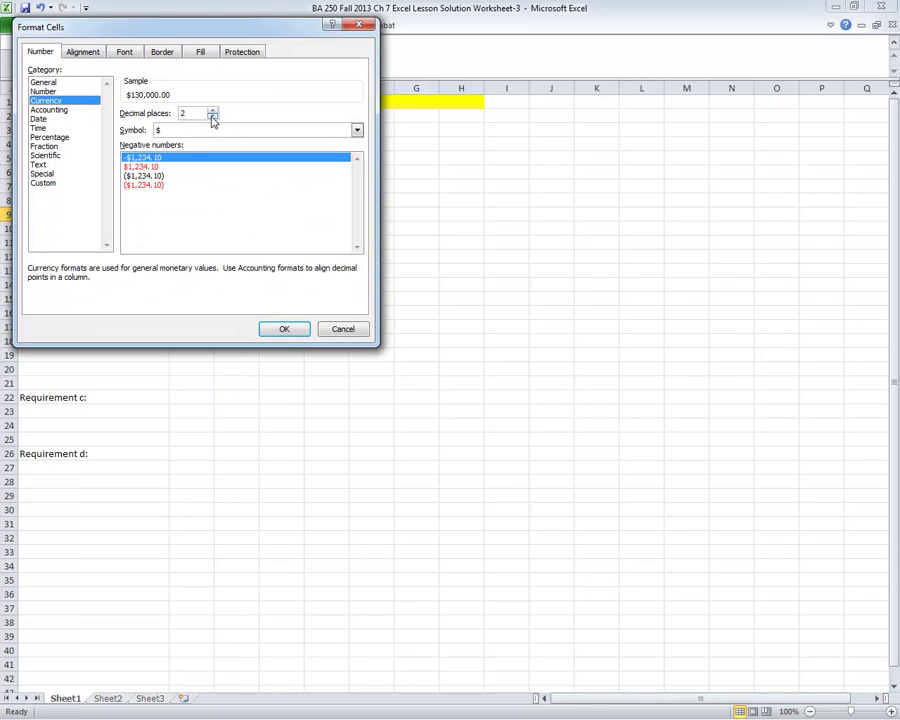
left_click(212, 117)
left_click(212, 117)
left_click(140, 176)
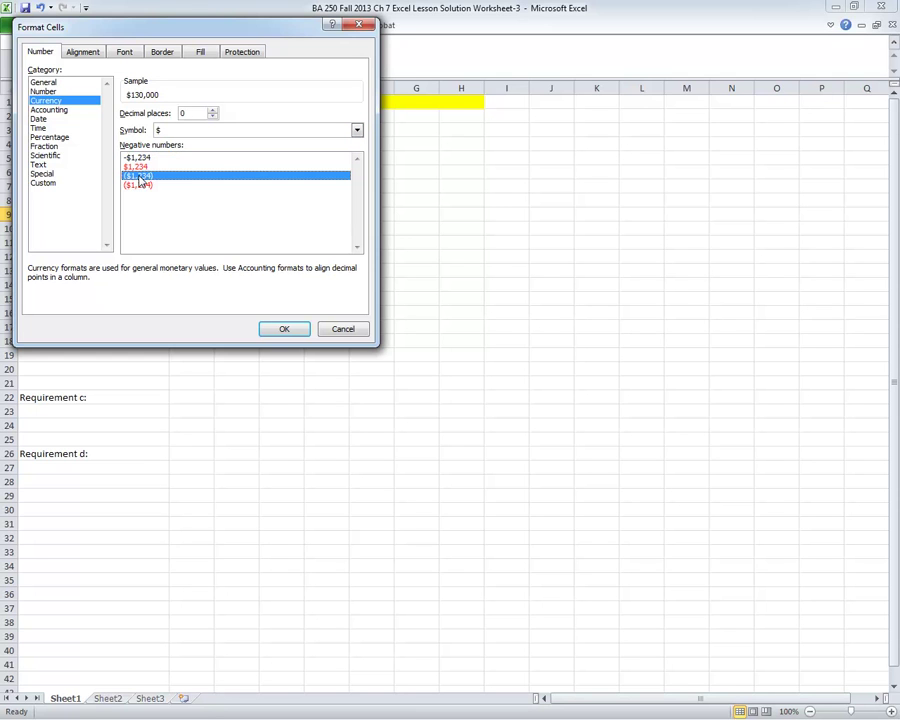
left_click(281, 332)
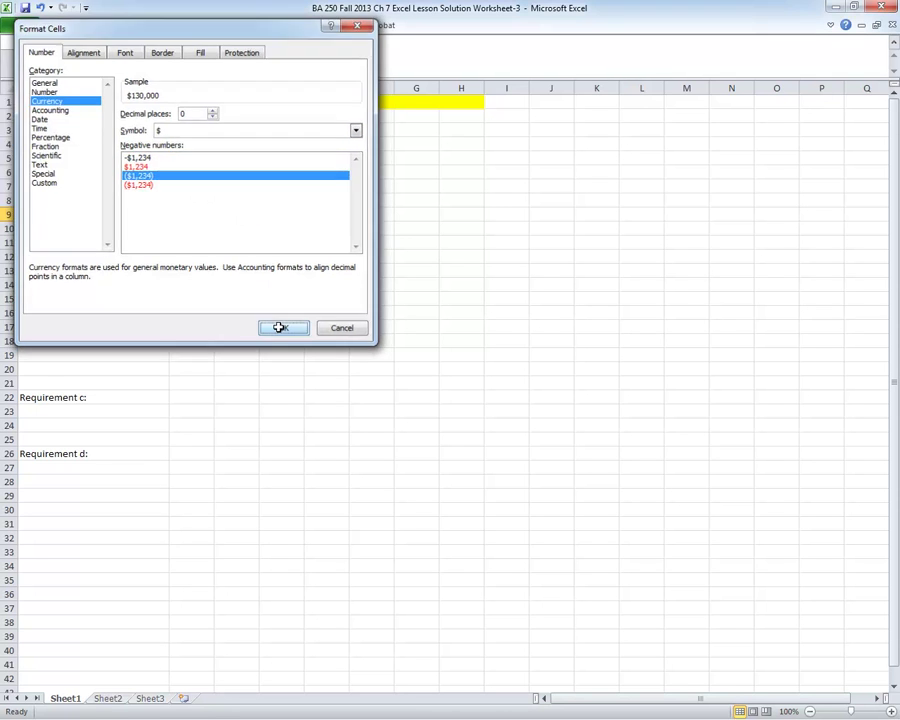
Format the Allowance for Doubtful Accounts amount in B10 as Number with 0 decimal places, a thousands separator and negatives in black parentheses.
left_click(194, 229)
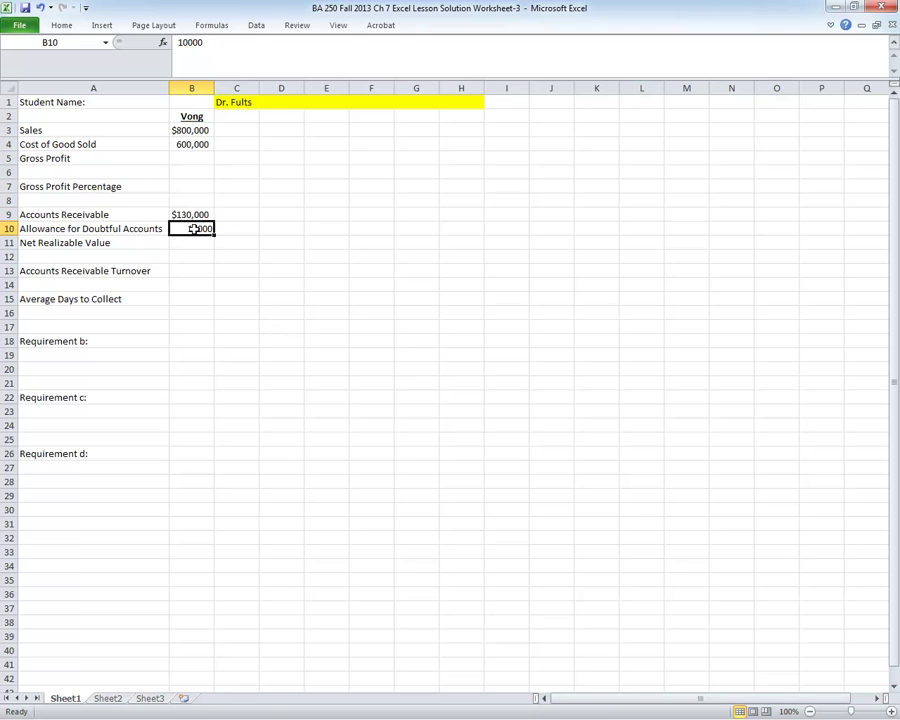
left_click(62, 26)
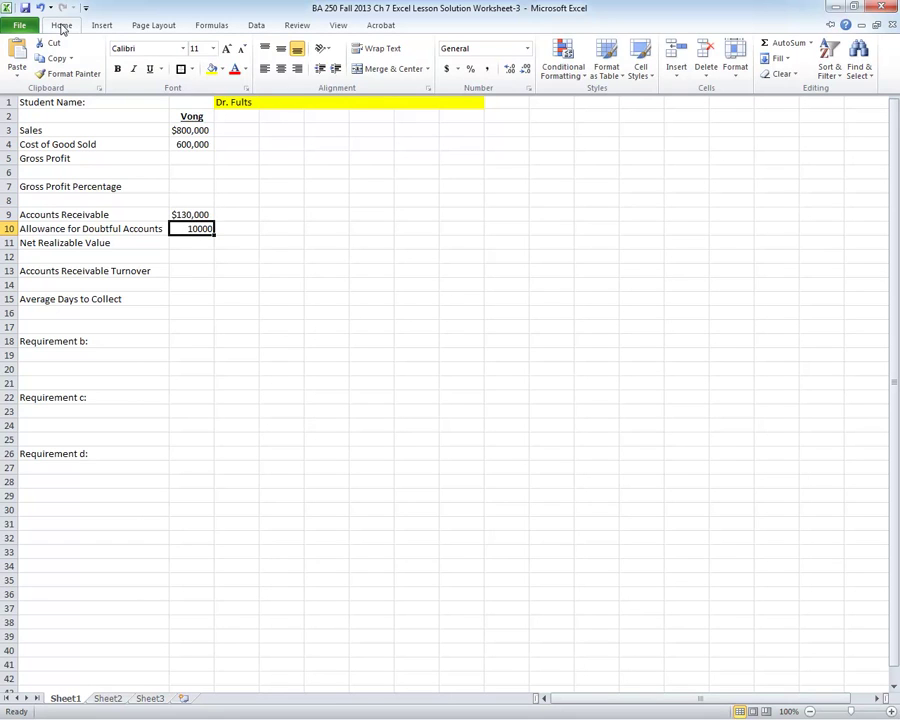
left_click(737, 72)
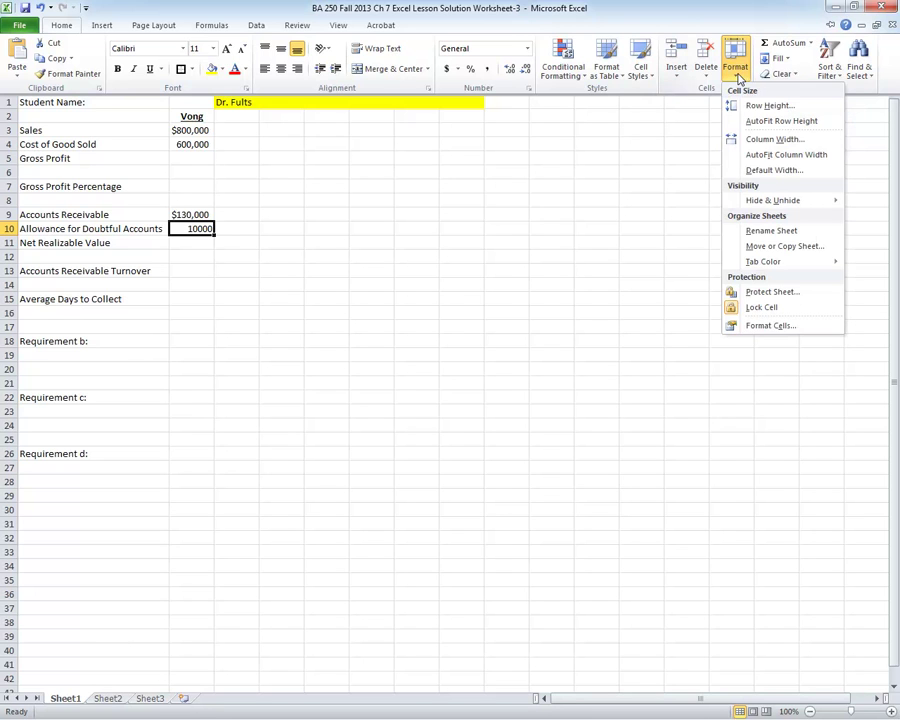
left_click(770, 326)
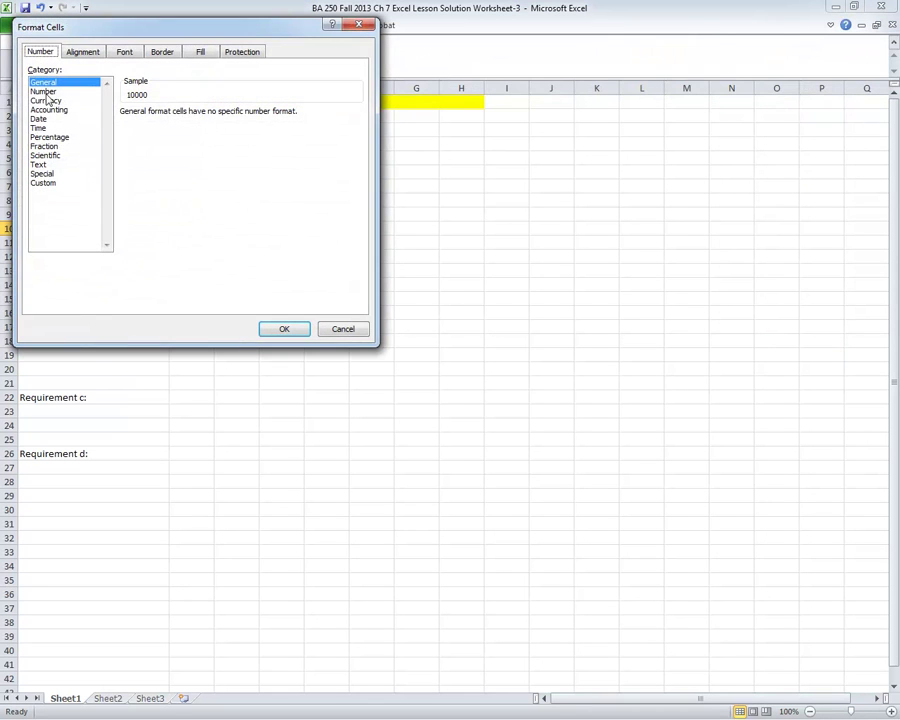
left_click(44, 92)
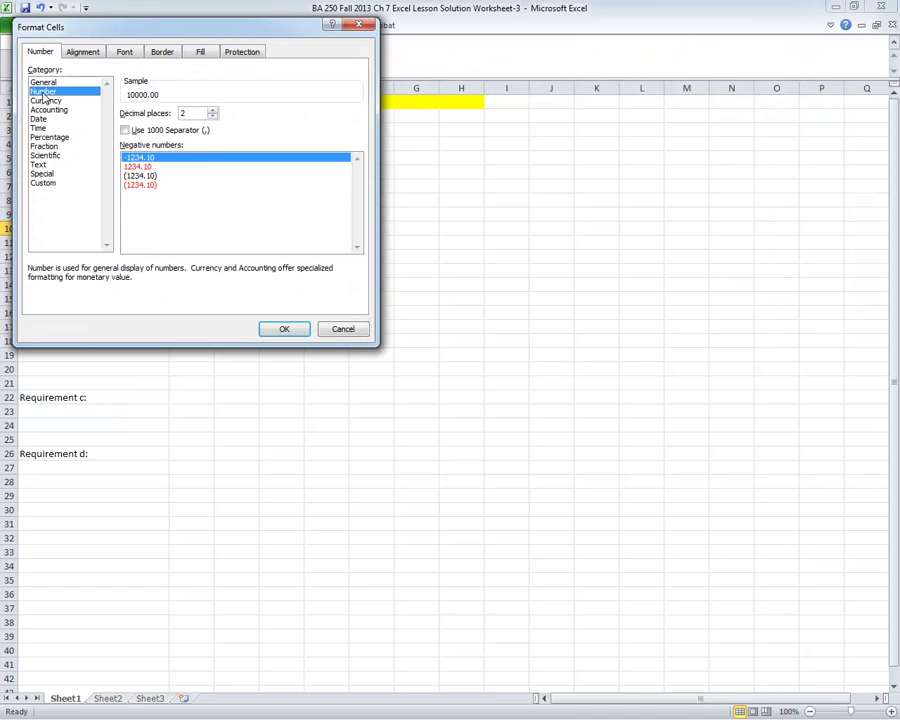
left_click(213, 117)
left_click(213, 117)
left_click(125, 131)
left_click(136, 175)
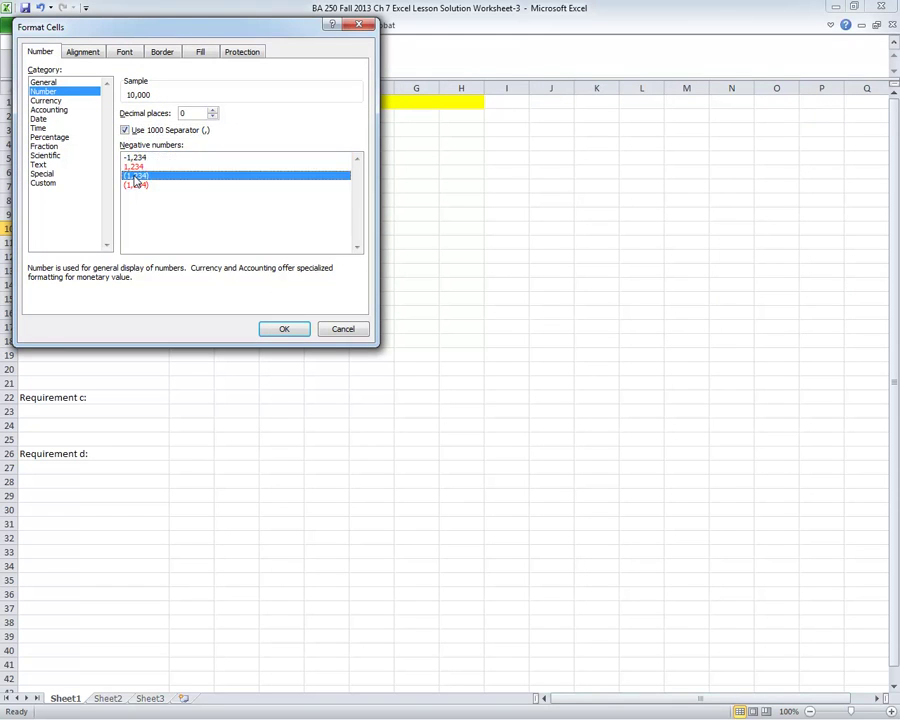
left_click(285, 330)
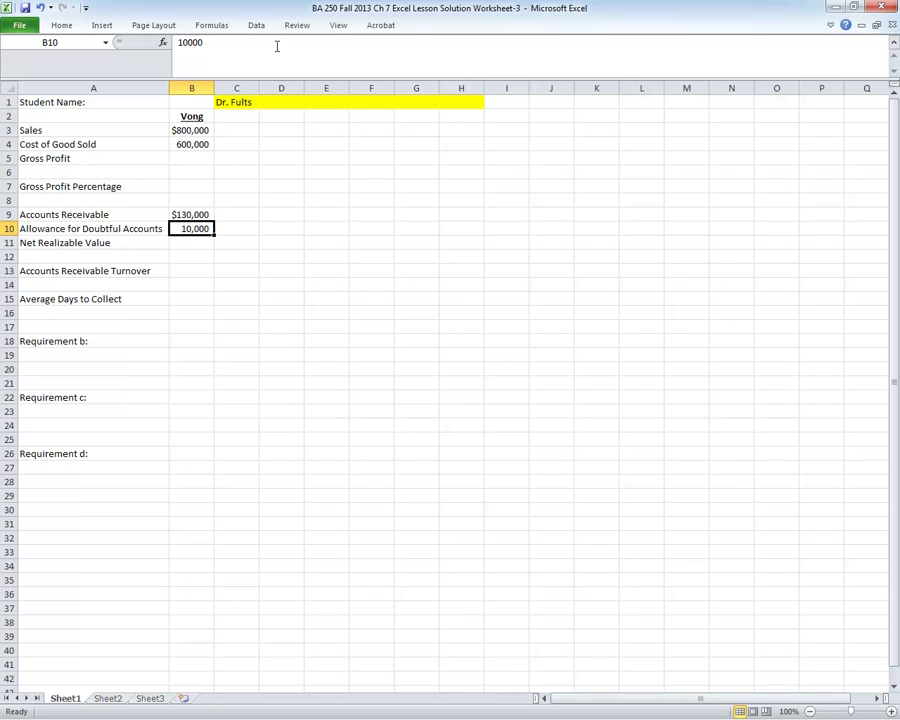
Narrow column C to a thin spacer column and enter the company heading Crist in D2.
left_click_drag(258, 88, 224, 88)
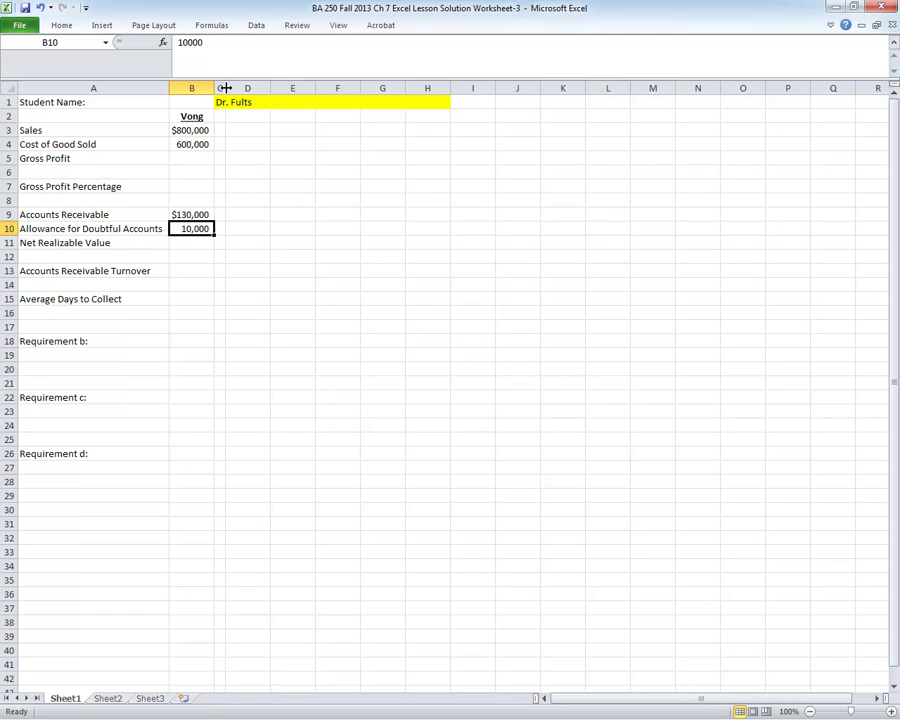
left_click(246, 117)
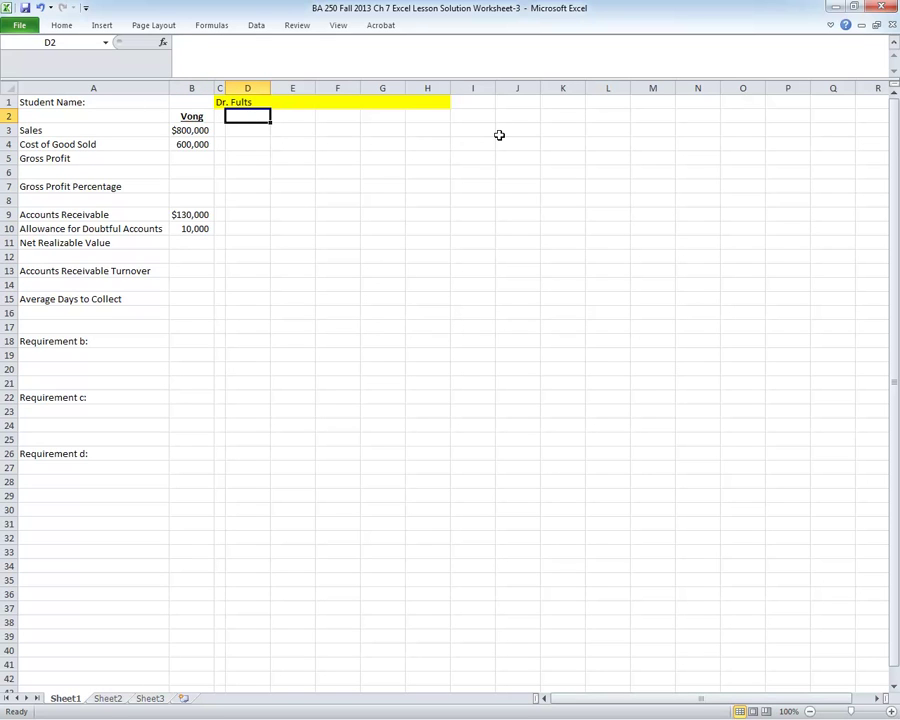
type("Crist")
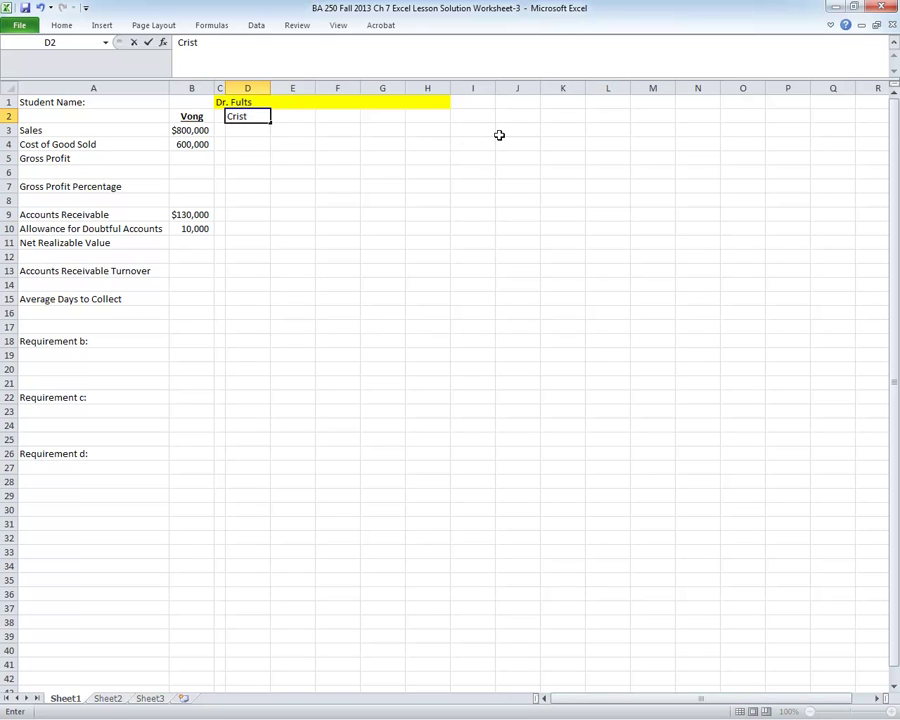
key("Return")
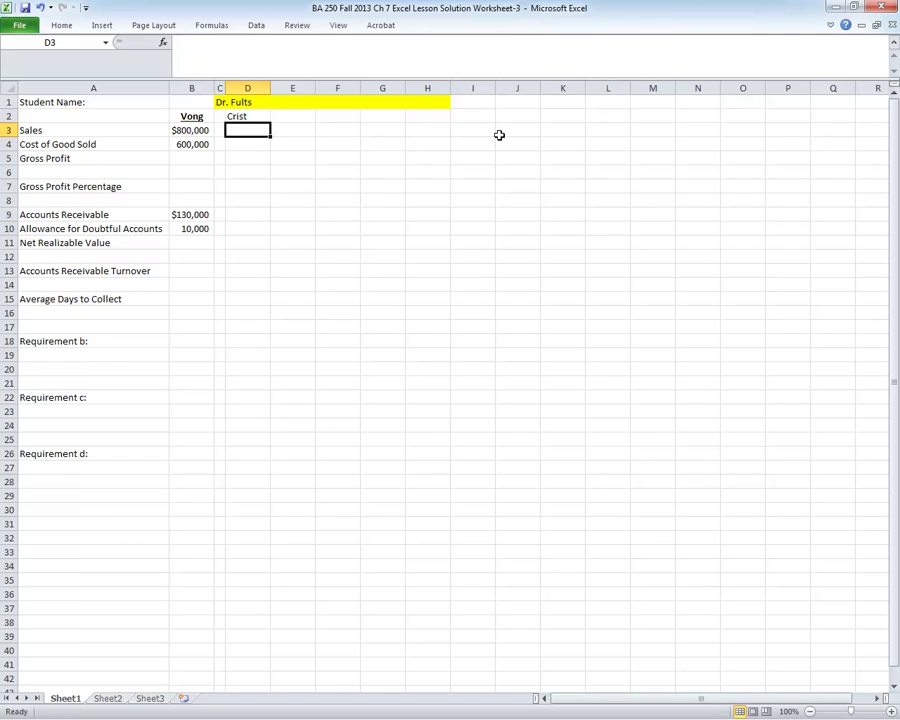
Make the Crist heading in D2 bold, underlined and centered.
left_click(247, 115)
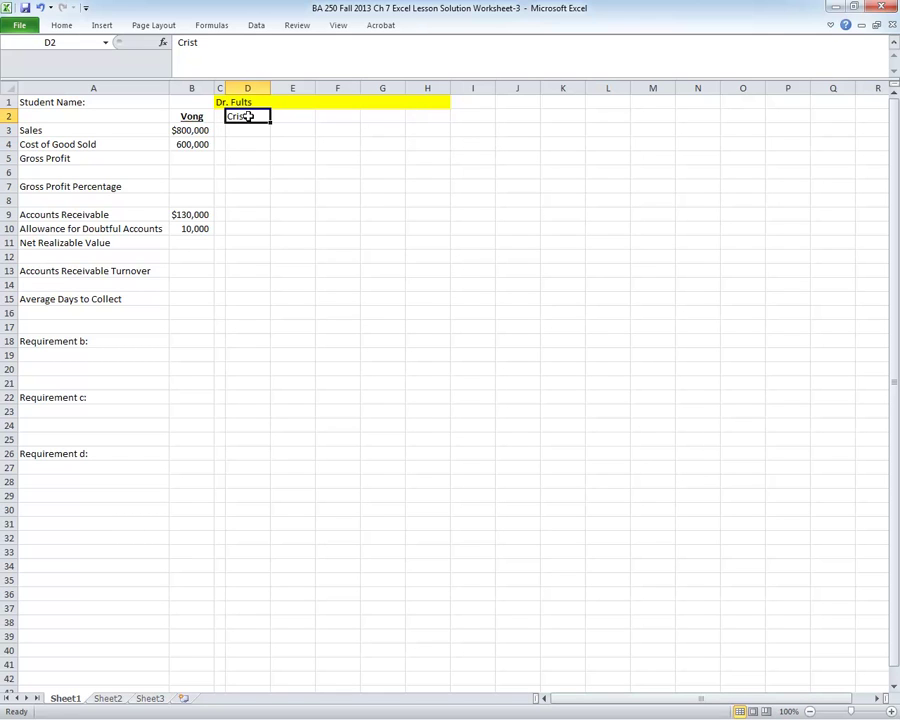
left_click(60, 27)
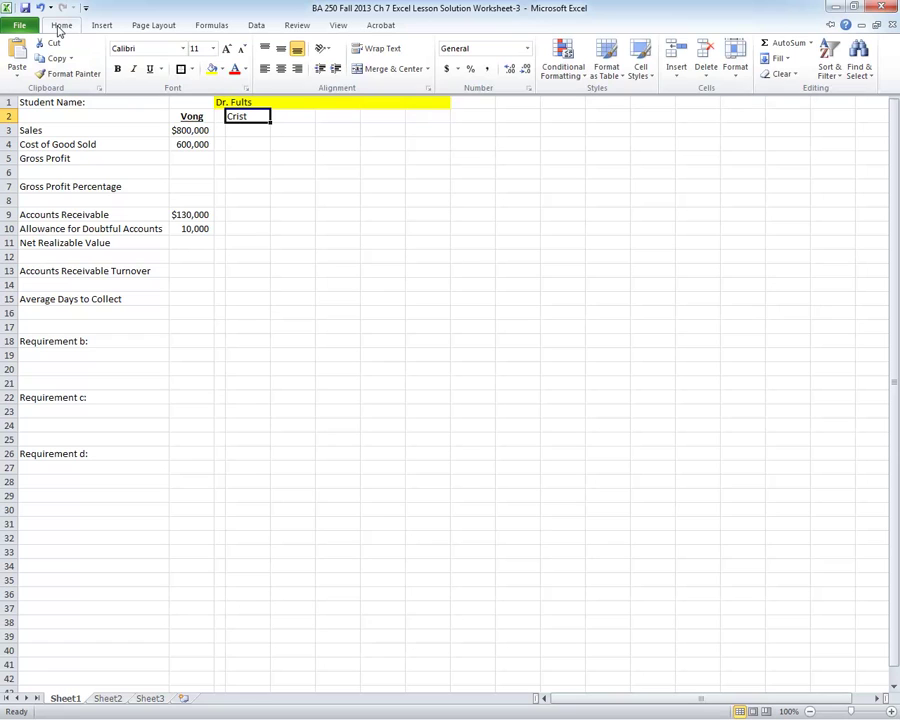
left_click(117, 70)
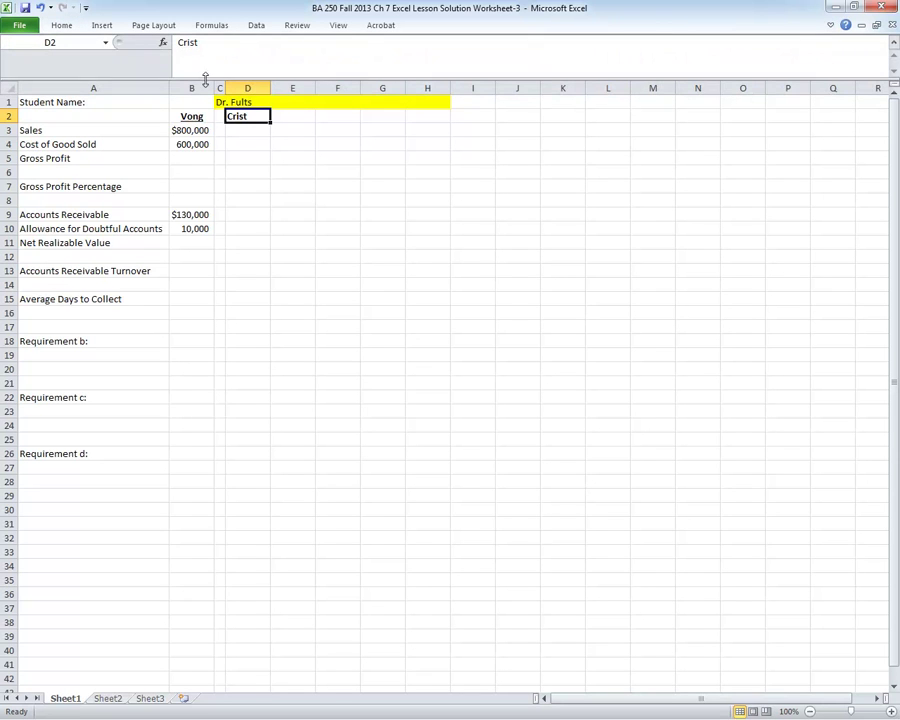
left_click(60, 27)
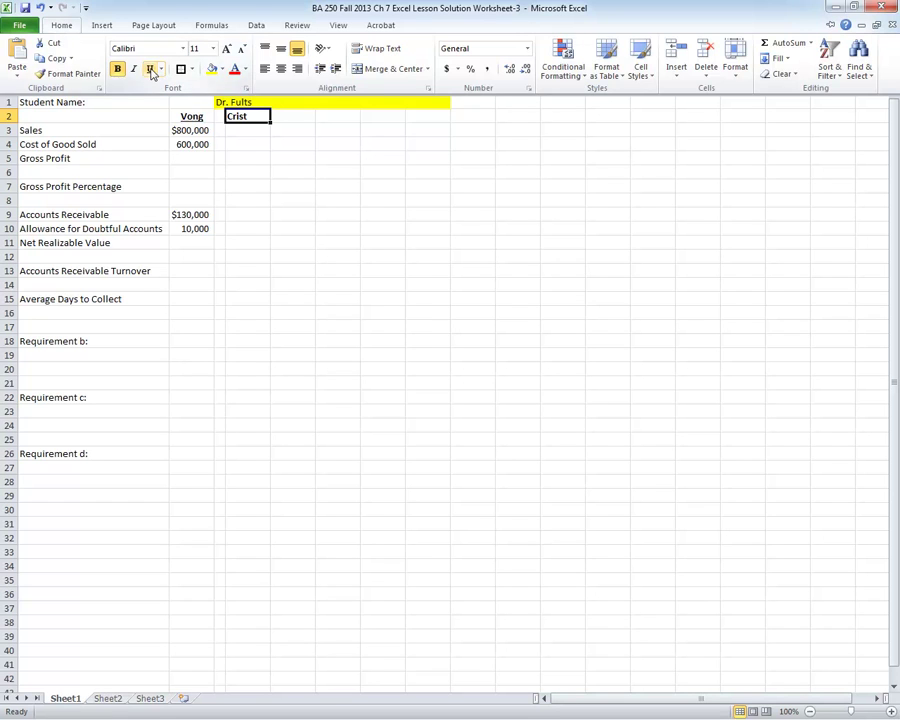
left_click(150, 69)
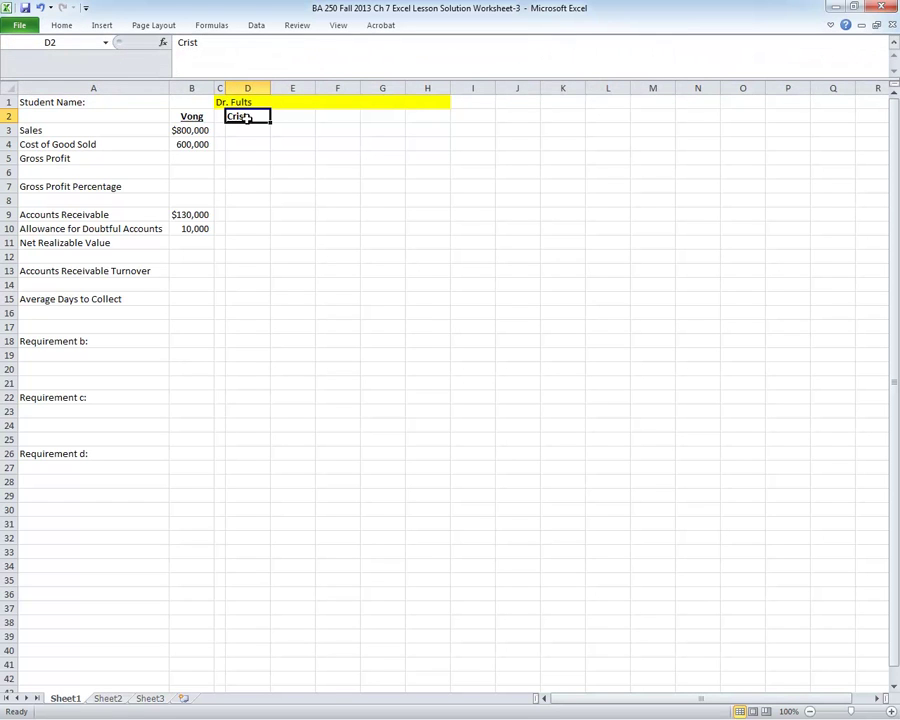
left_click(62, 27)
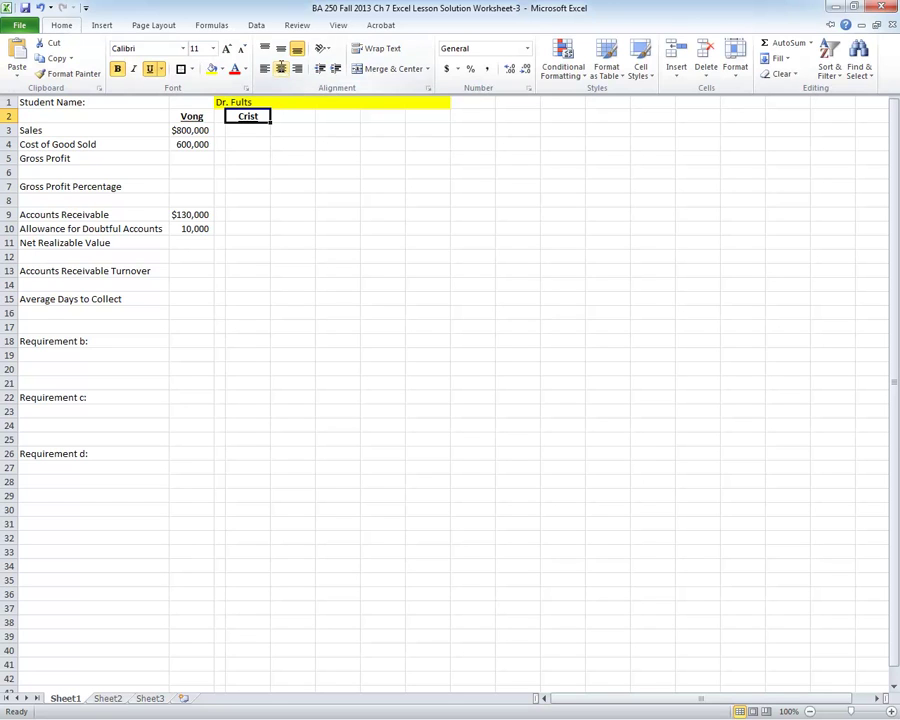
left_click(282, 69)
Enter 1100000 for Crist's Sales in D3 and 660000 for its Cost of Good Sold in D4.
left_click(249, 131)
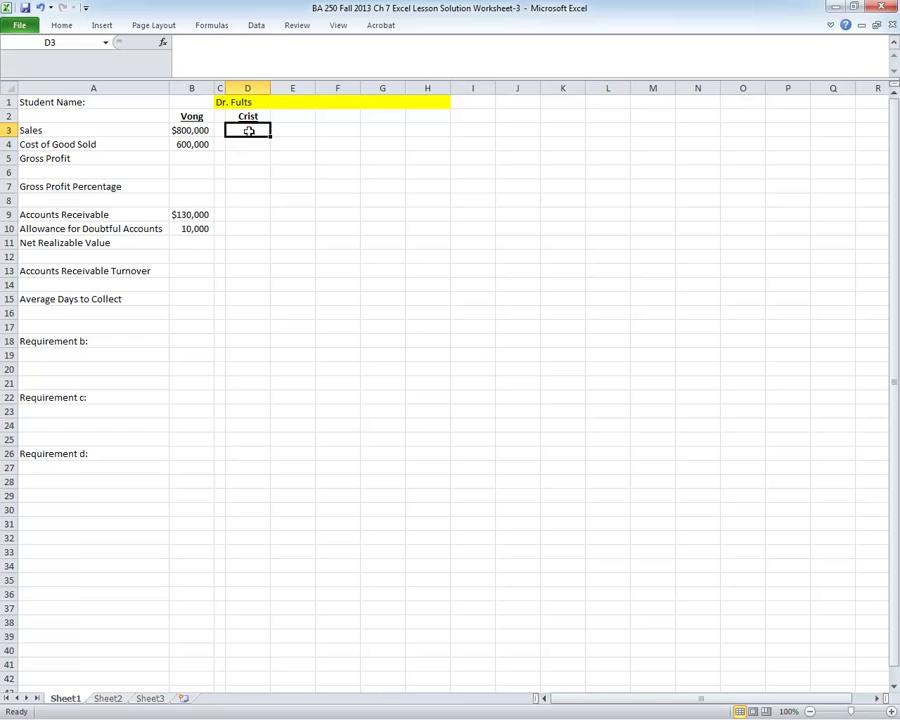
type("1100000")
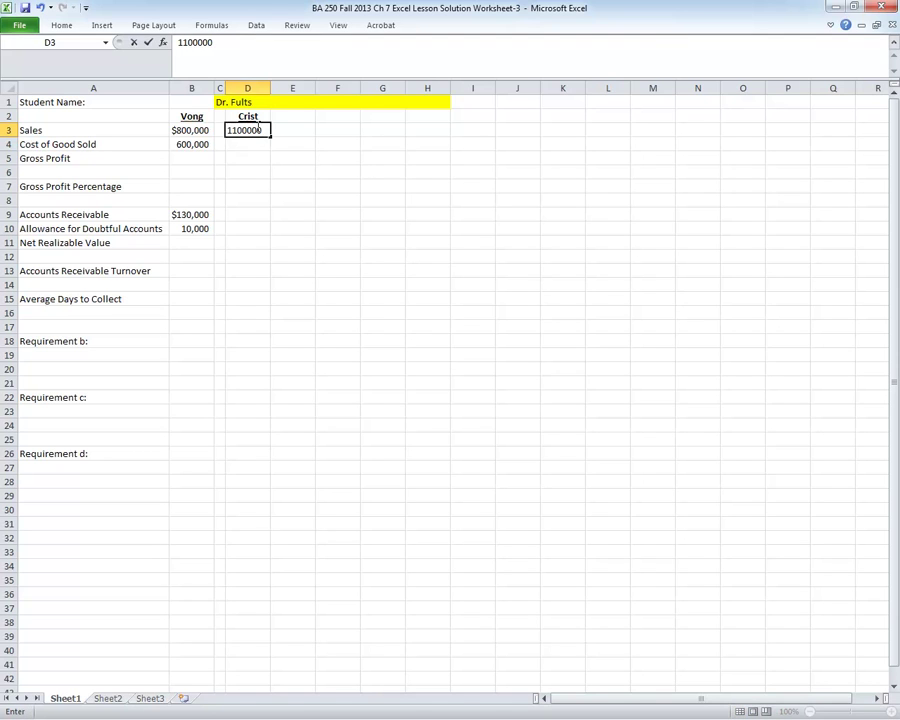
key("Return")
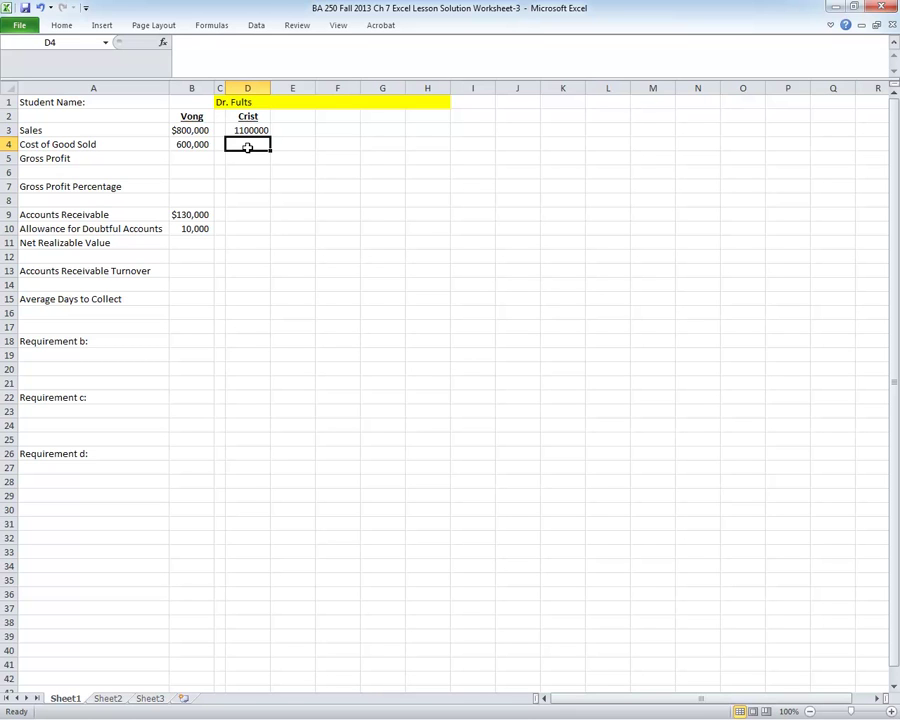
type("660000")
key("Return")
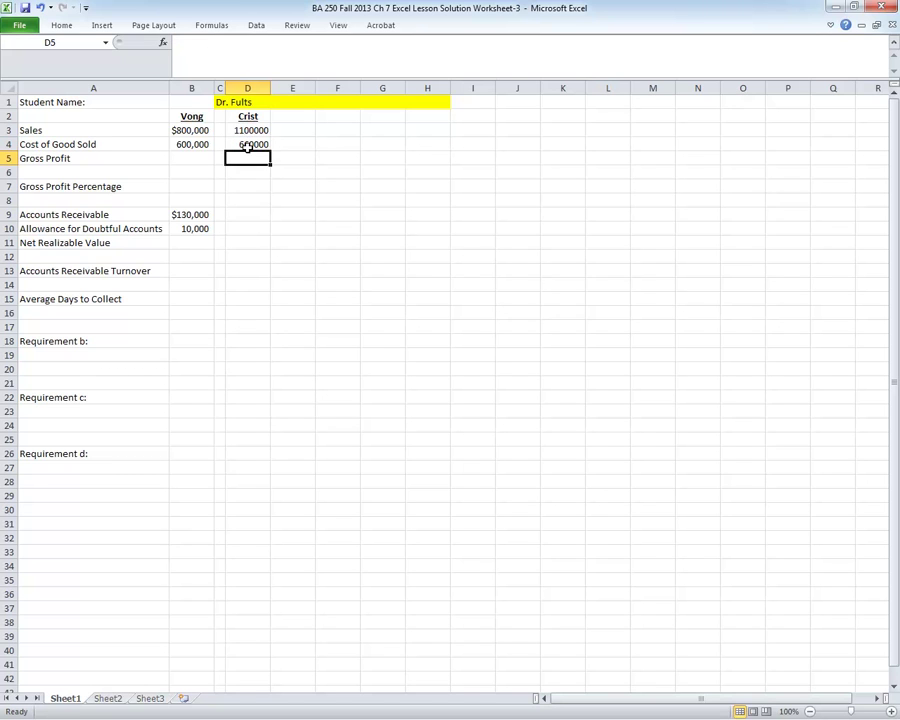
Format Crist's Sales amount in D3 as Currency with a $ symbol, 0 decimal places and negatives in black parentheses.
left_click(251, 129)
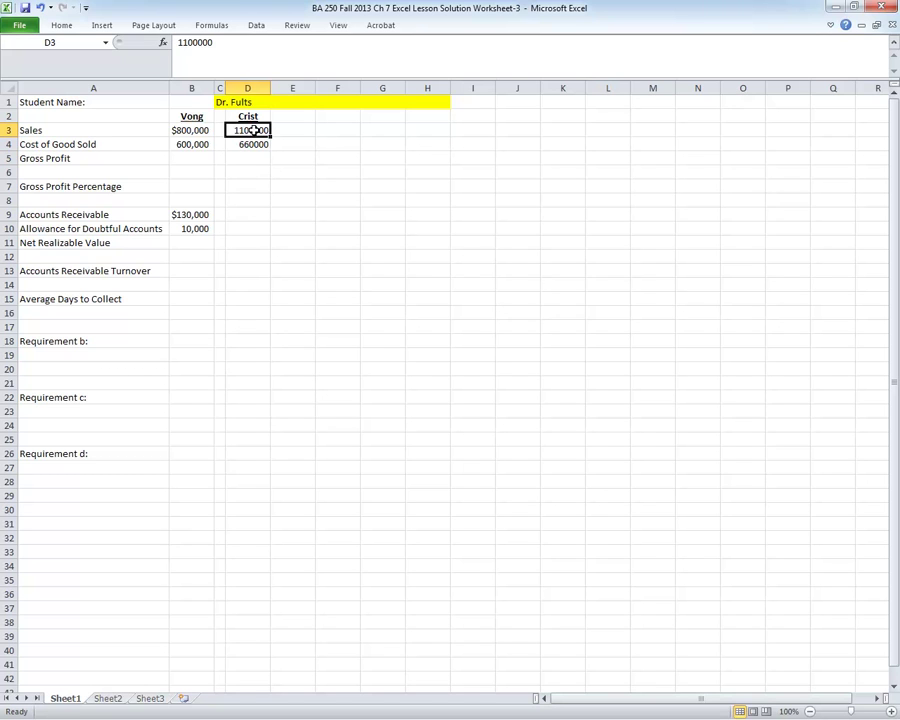
left_click(62, 27)
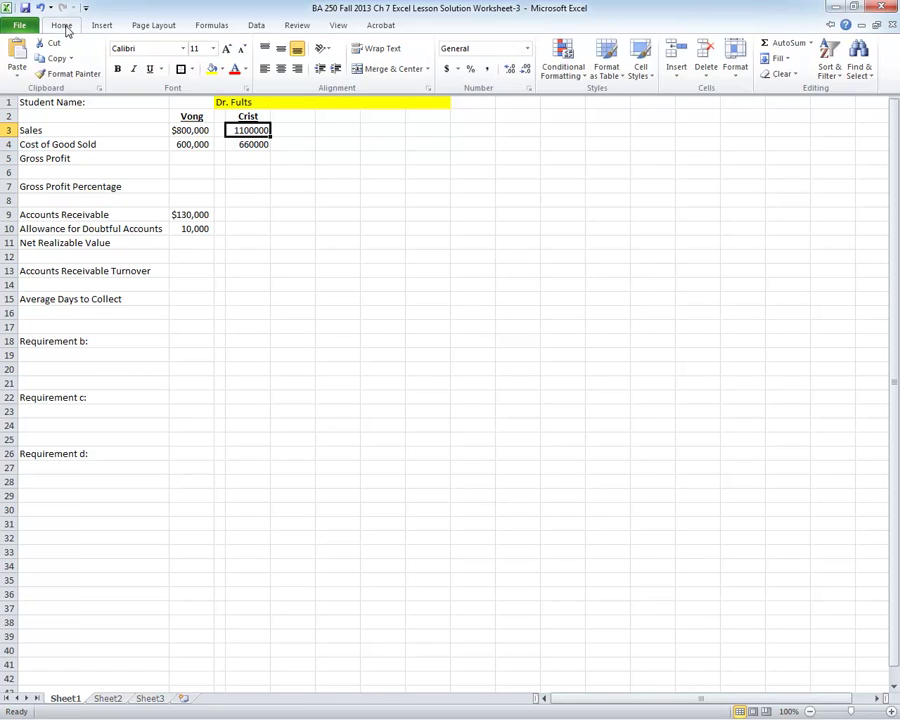
left_click(740, 75)
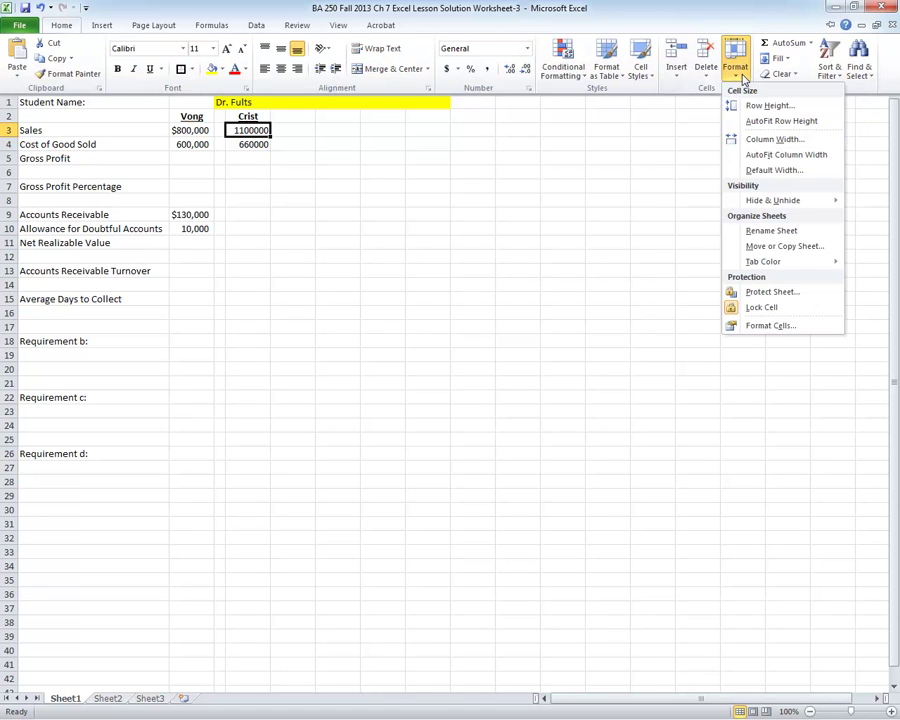
left_click(768, 327)
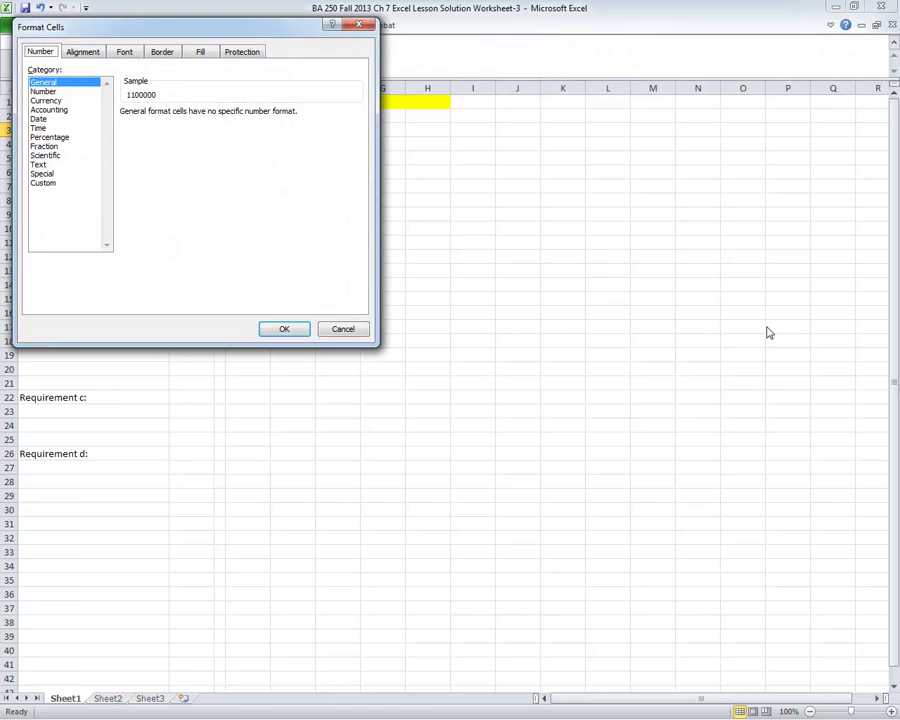
left_click(45, 100)
left_click(212, 117)
left_click(212, 117)
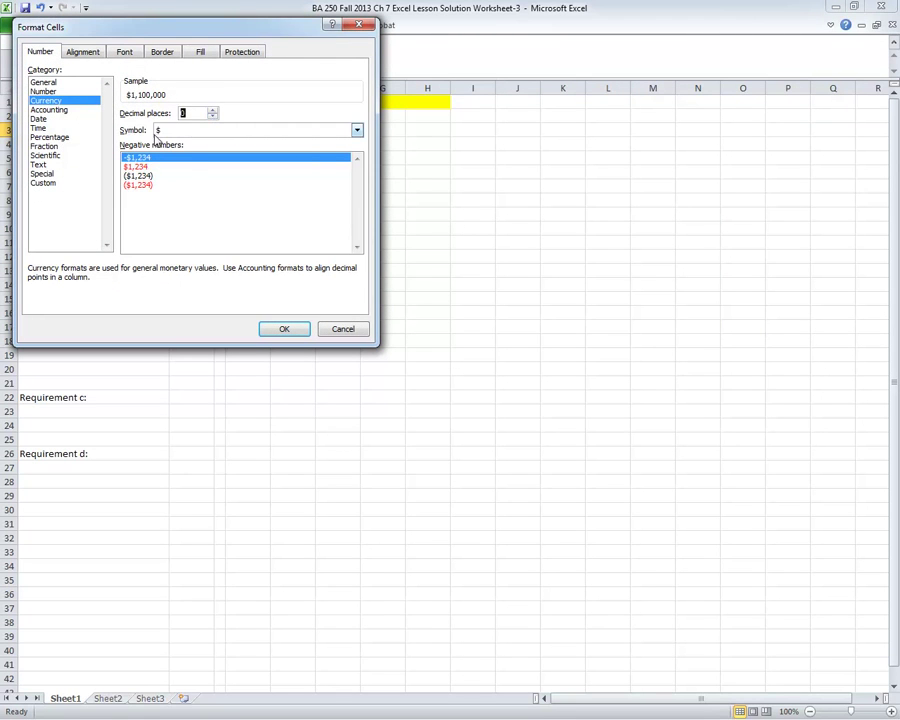
left_click(129, 176)
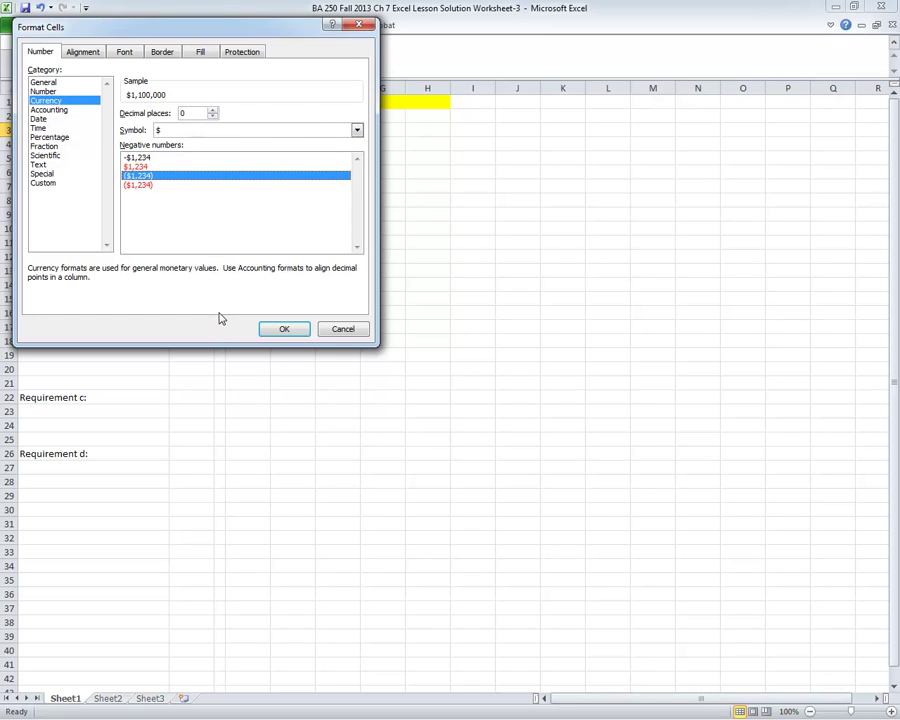
left_click(291, 331)
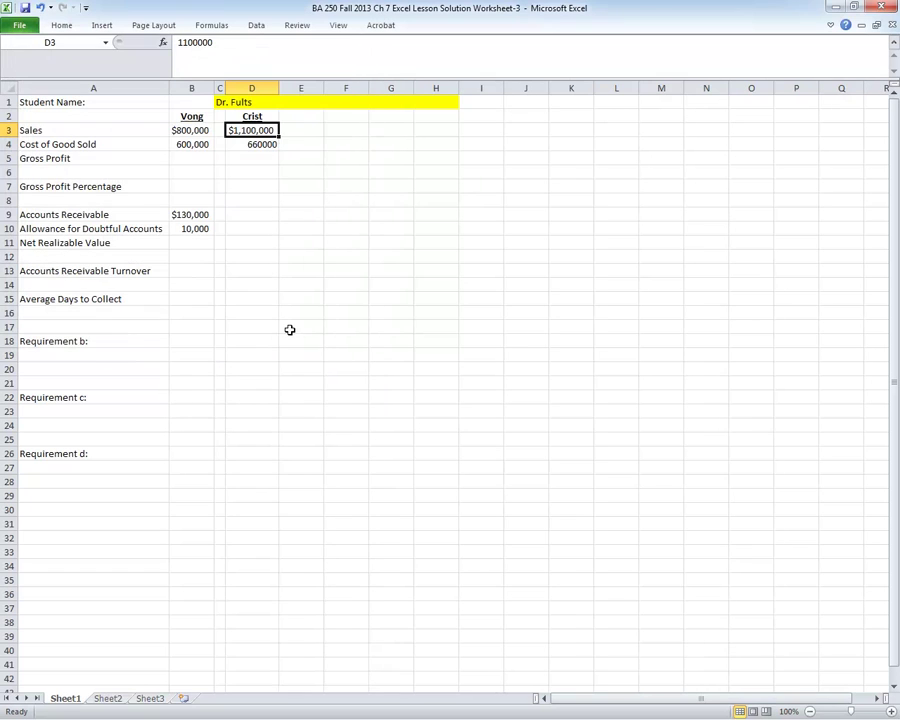
Format Crist's Cost of Good Sold in D4 as Number with 0 decimal places, a 1000 separator and negatives in black parentheses.
left_click(265, 144)
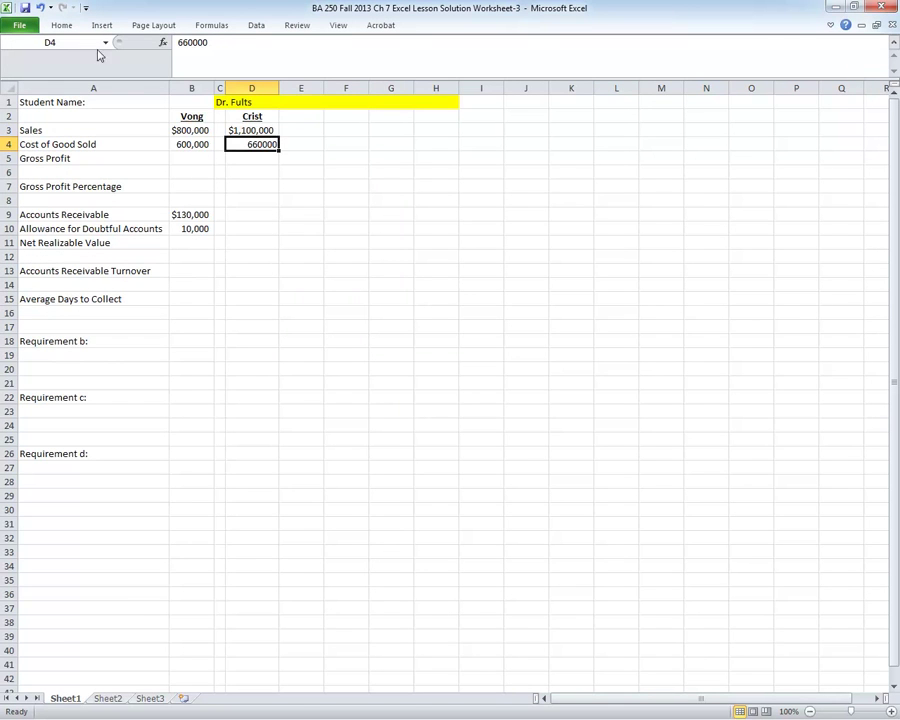
left_click(60, 25)
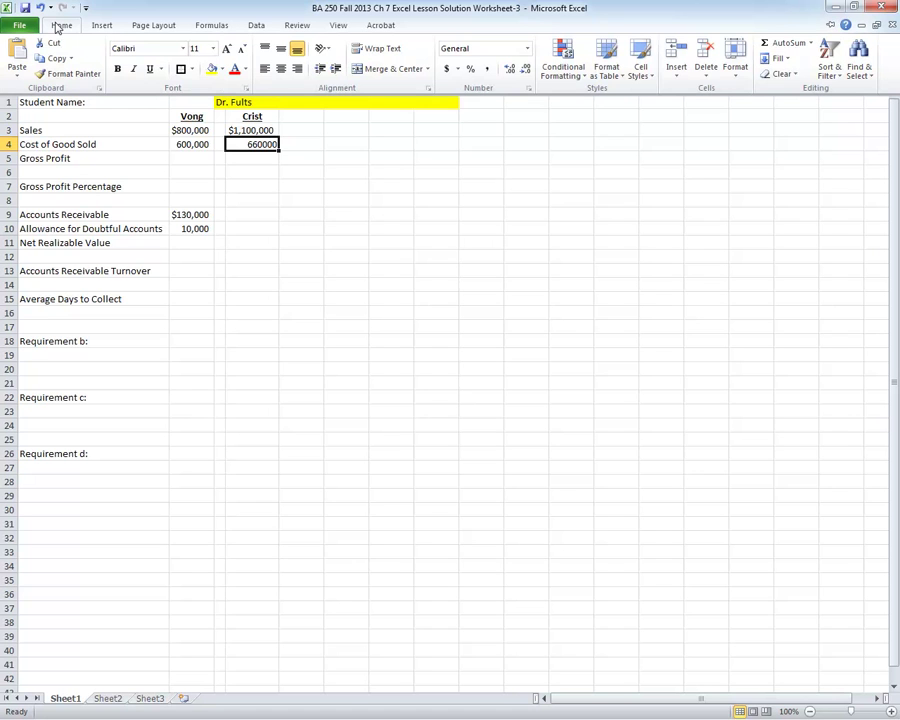
left_click(736, 70)
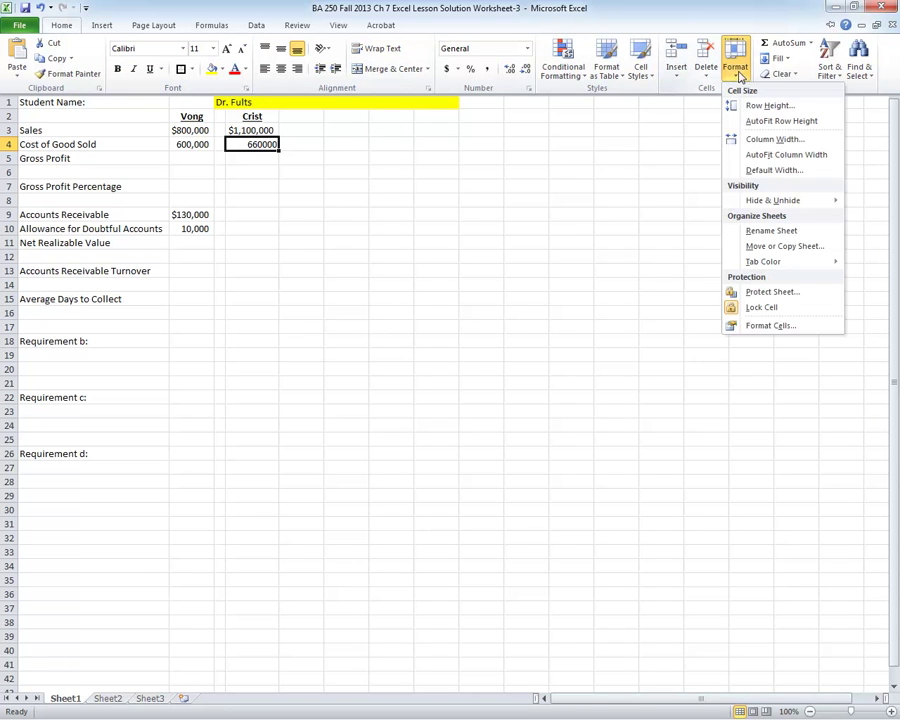
left_click(761, 324)
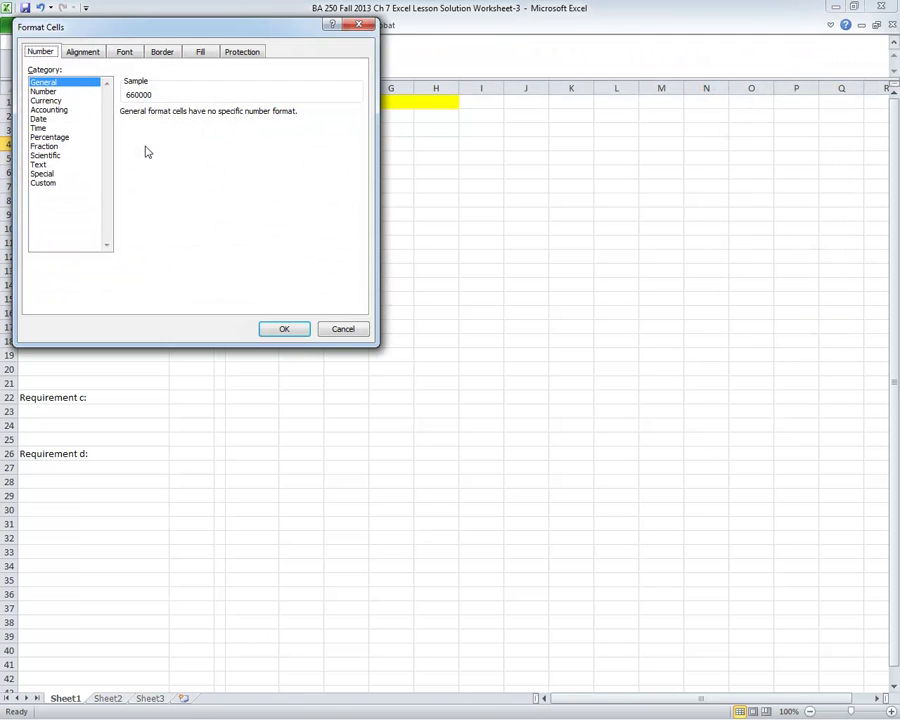
left_click(43, 91)
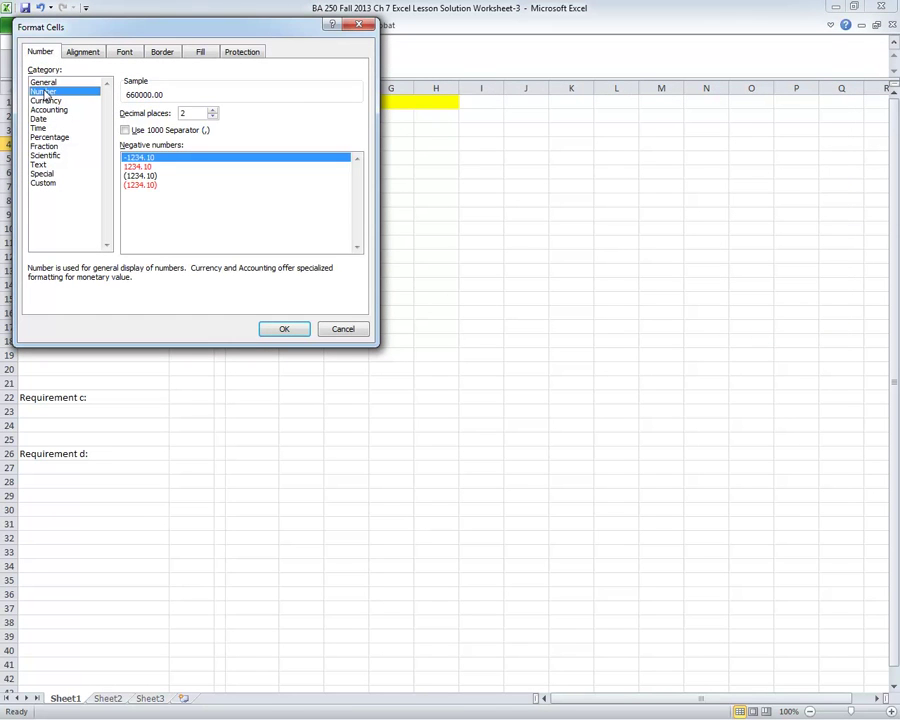
left_click(212, 117)
left_click(212, 117)
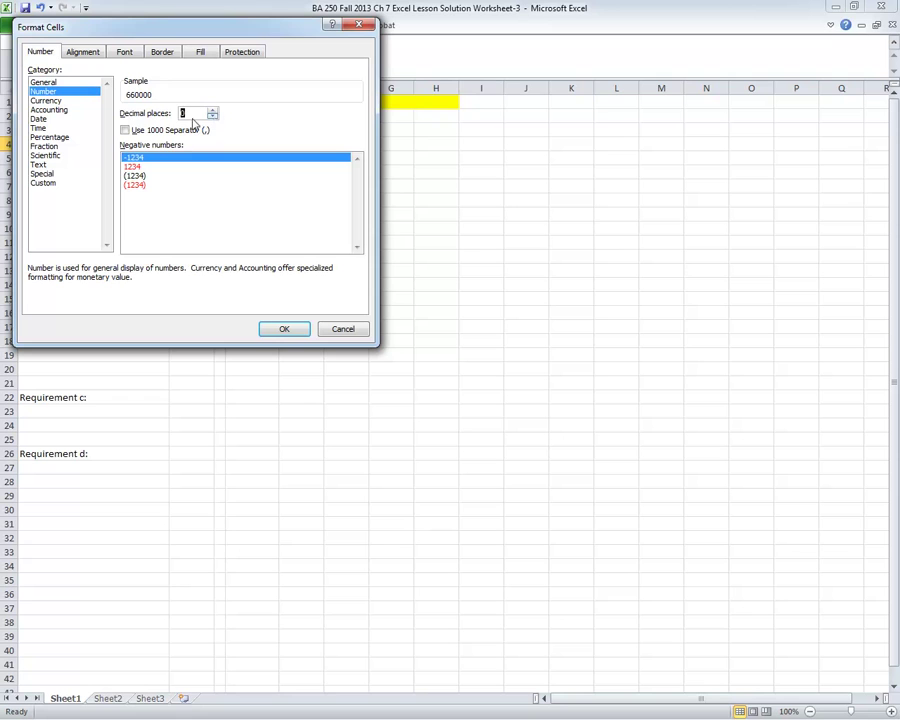
left_click(125, 130)
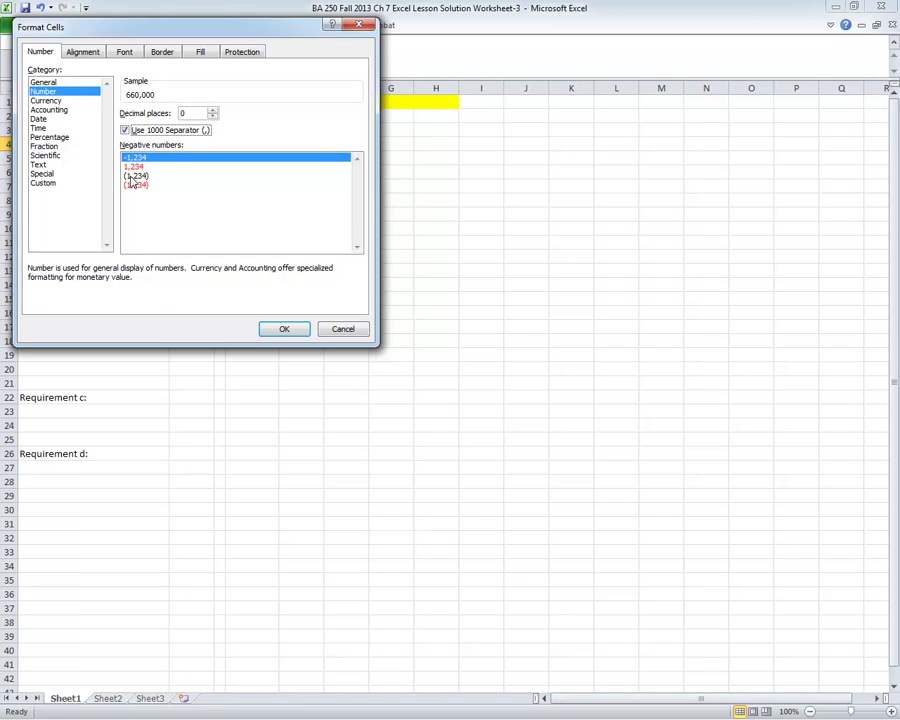
left_click(130, 177)
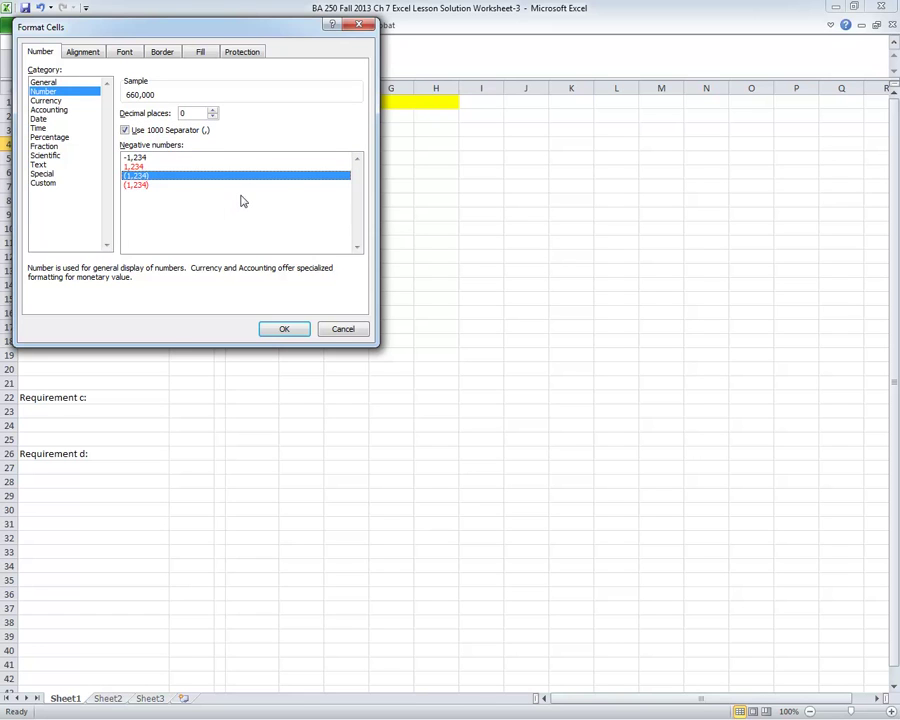
left_click(285, 330)
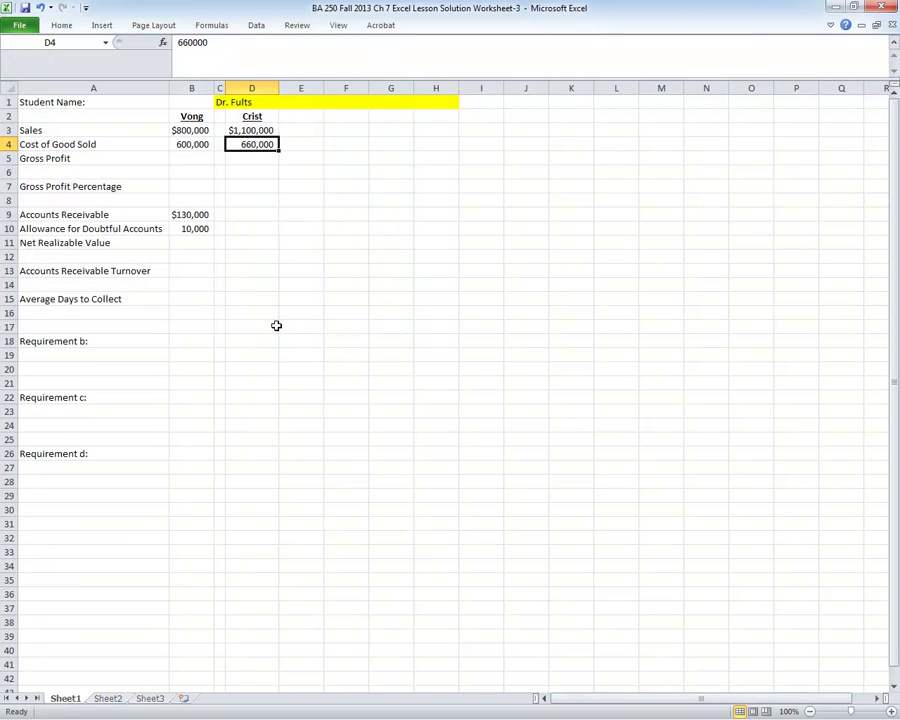
Enter 270000 for Crist's Accounts Receivable in D9 and 27000 for its Allowance for Doubtful Accounts in D10.
left_click(250, 218)
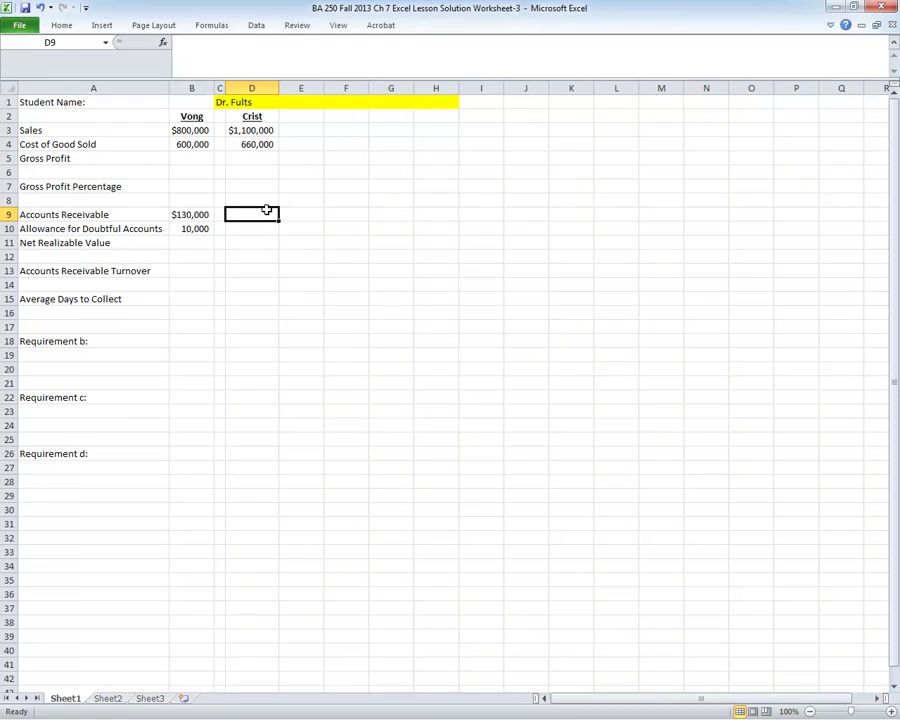
type("270")
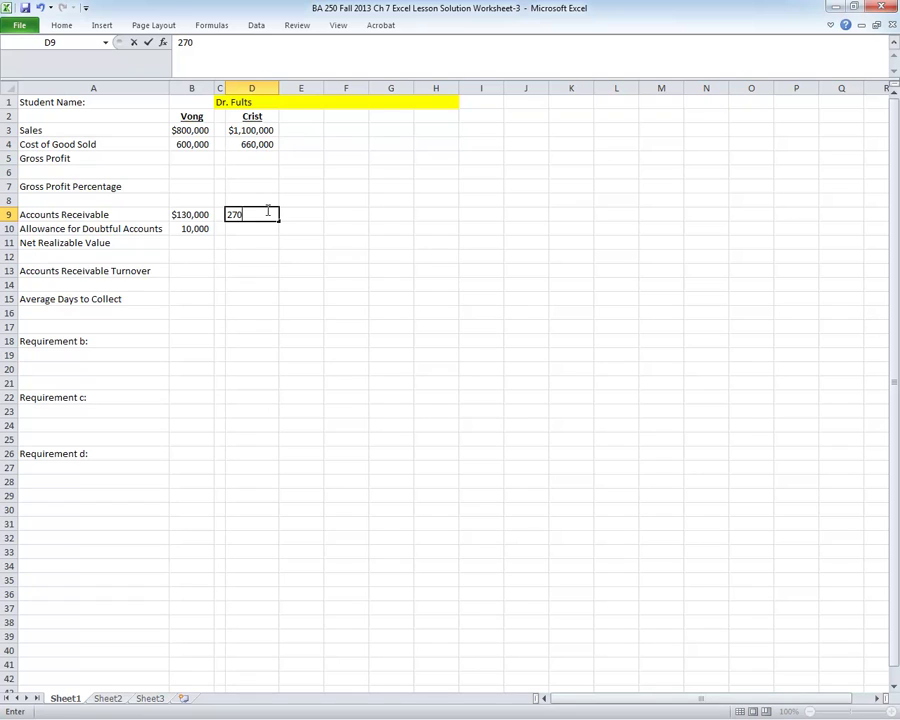
type("000")
key("Return")
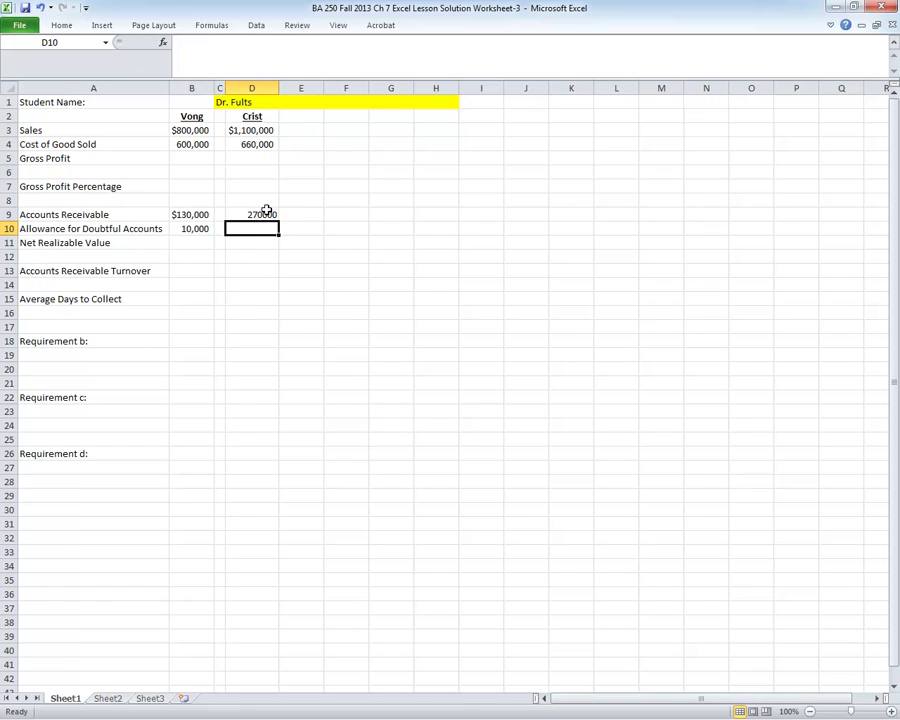
type("27000")
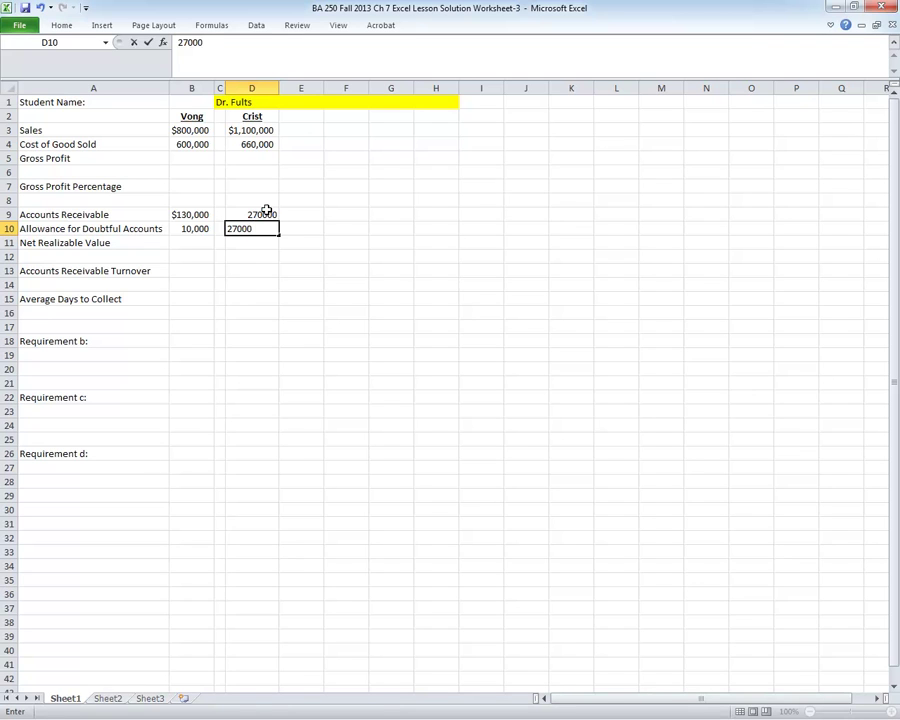
key("Return")
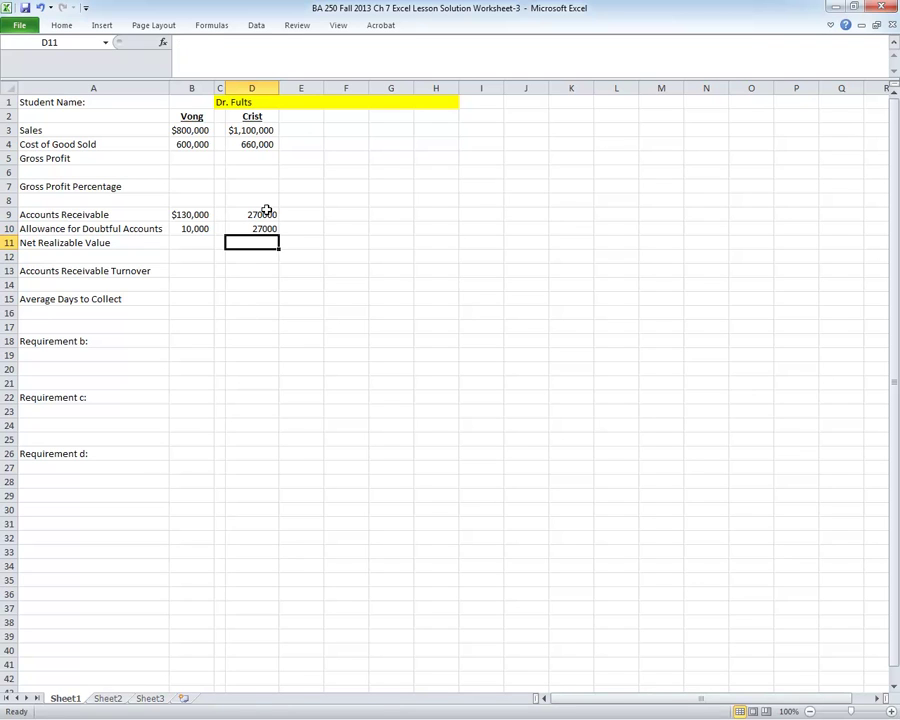
Format Crist's Accounts Receivable in D9 as Currency with a $ symbol, 0 decimal places and negatives in black parentheses.
left_click(260, 214)
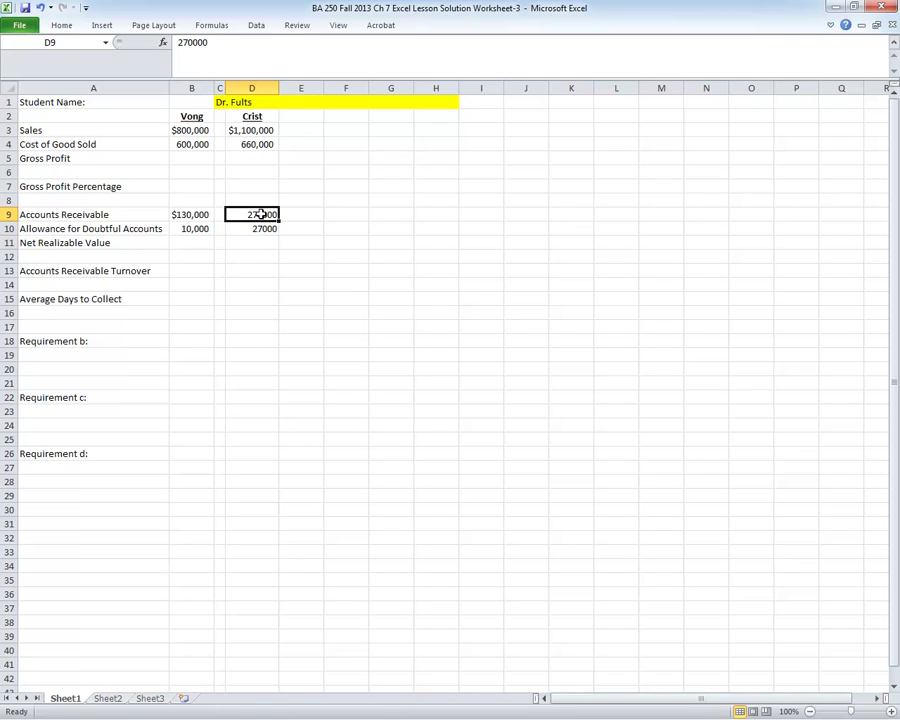
left_click(62, 26)
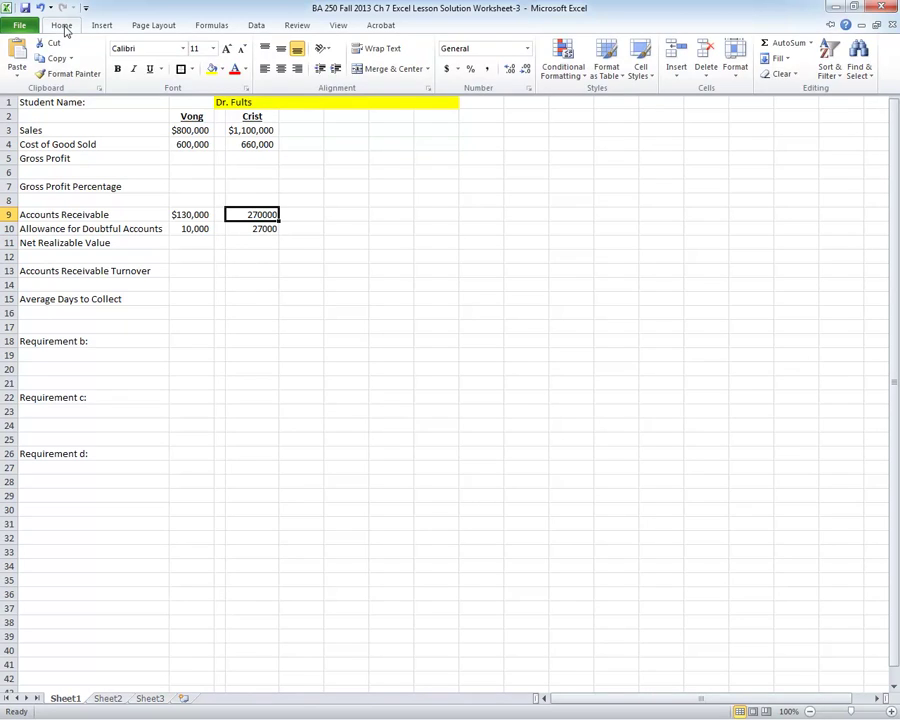
left_click(736, 72)
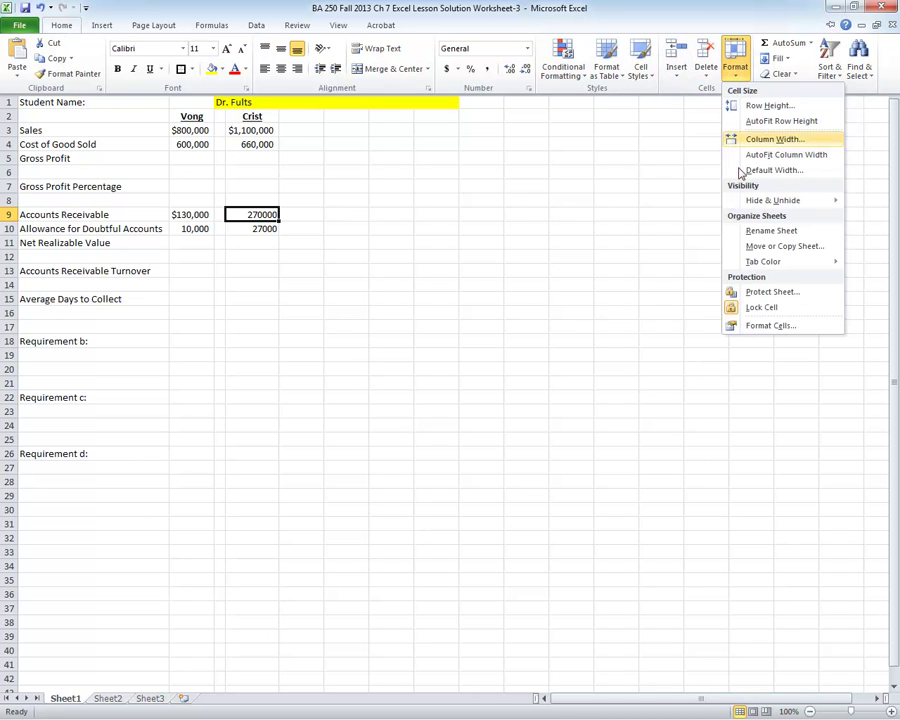
left_click(756, 328)
left_click(45, 101)
left_click(212, 117)
left_click(212, 117)
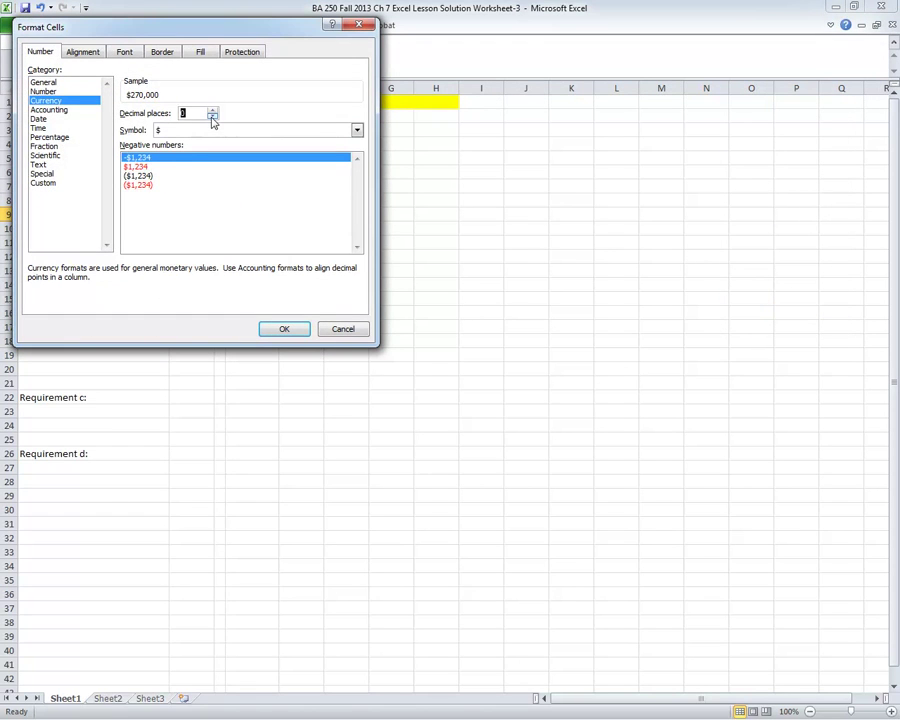
left_click(145, 177)
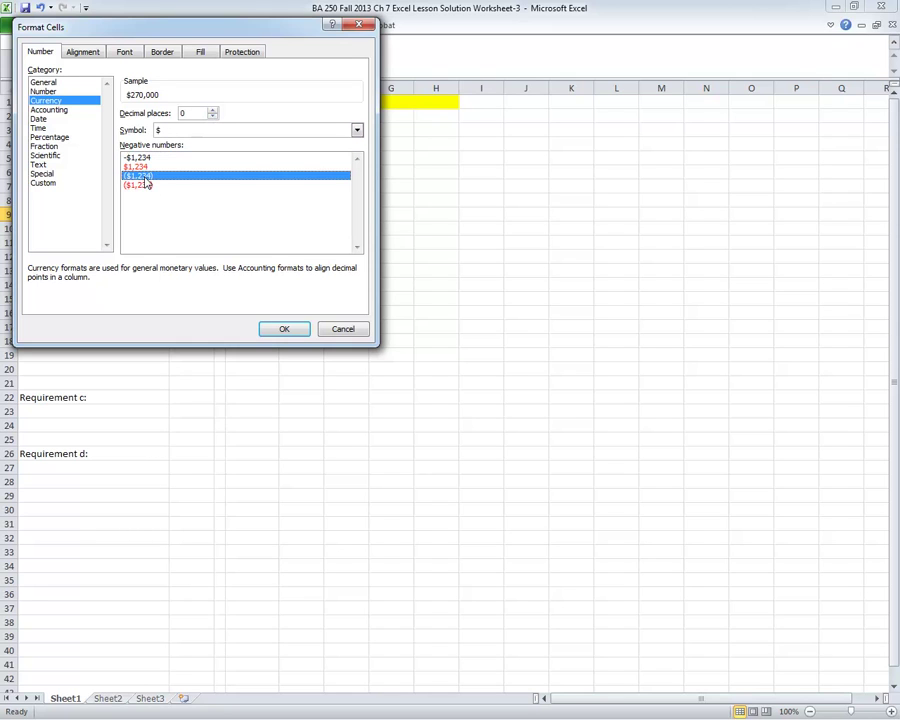
left_click(288, 333)
Format Crist's Allowance for Doubtful Accounts in D10 as Number with 0 decimal places, a 1000 separator and negatives in black parentheses.
left_click(250, 230)
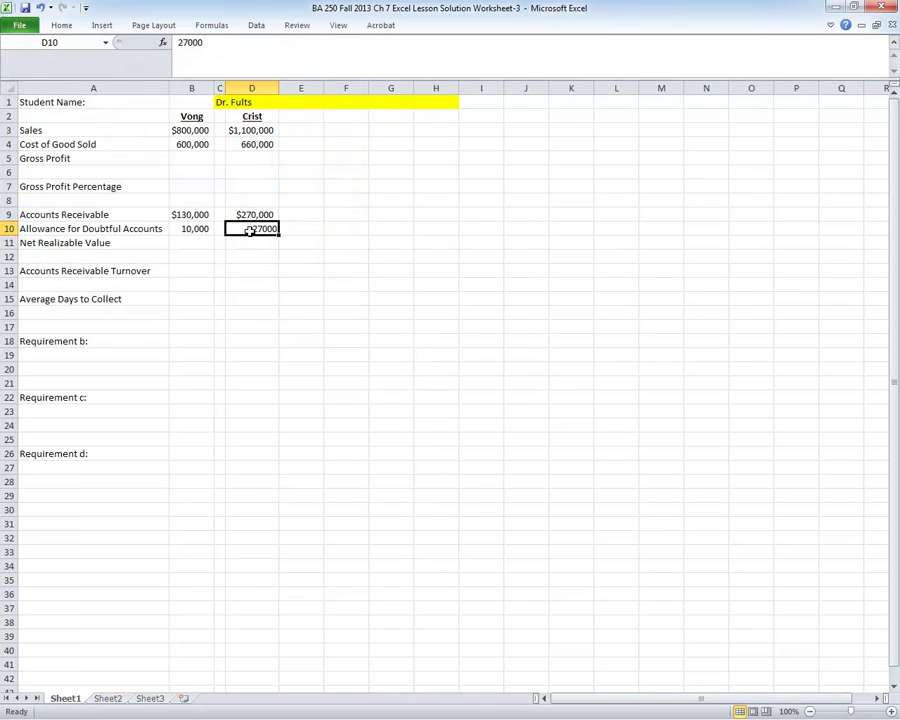
left_click(60, 27)
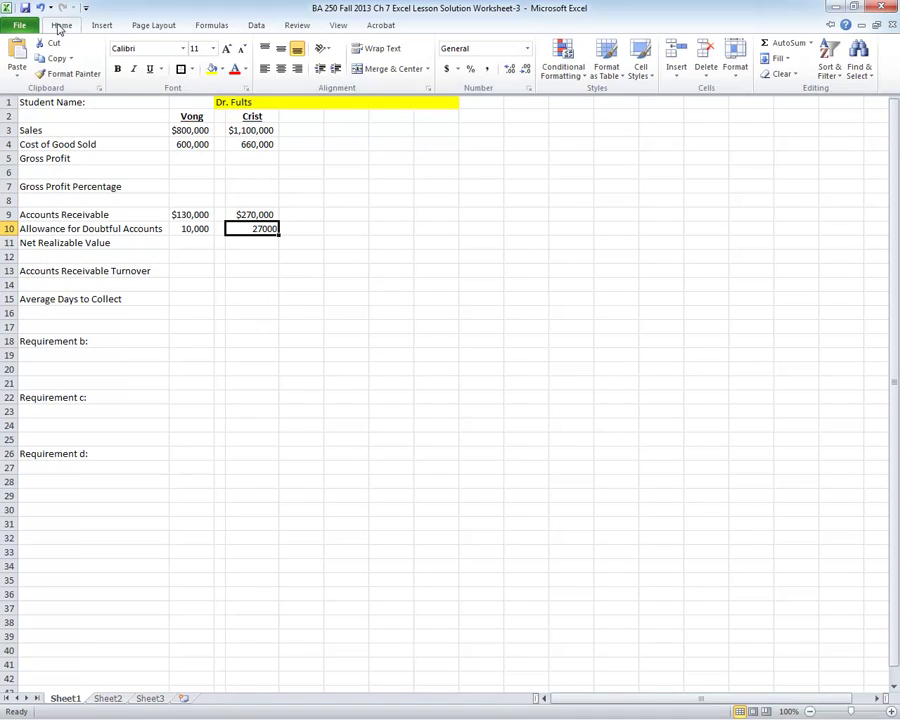
left_click(737, 72)
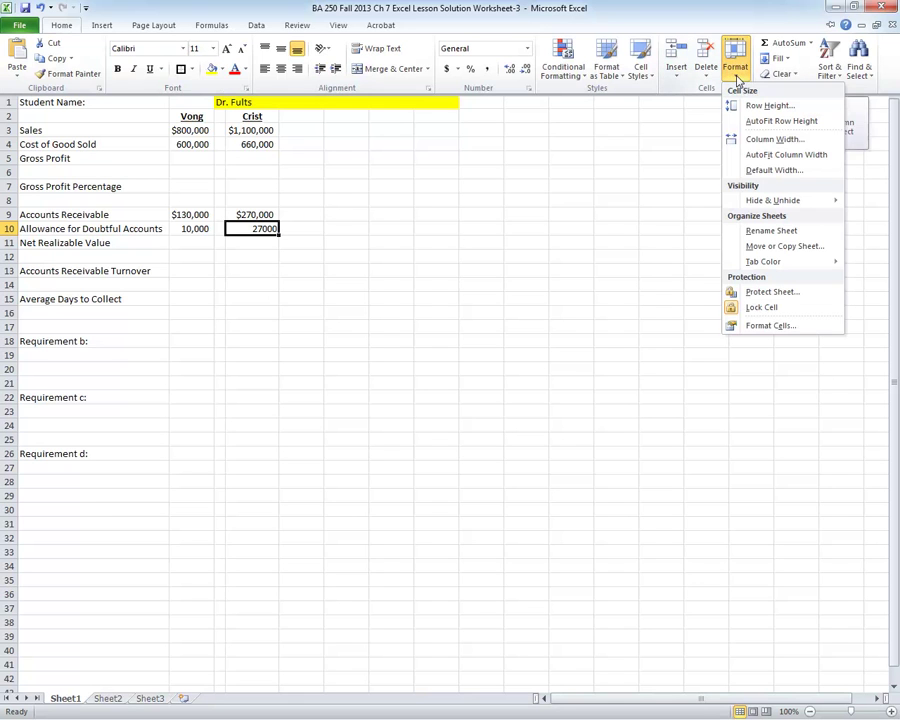
left_click(760, 326)
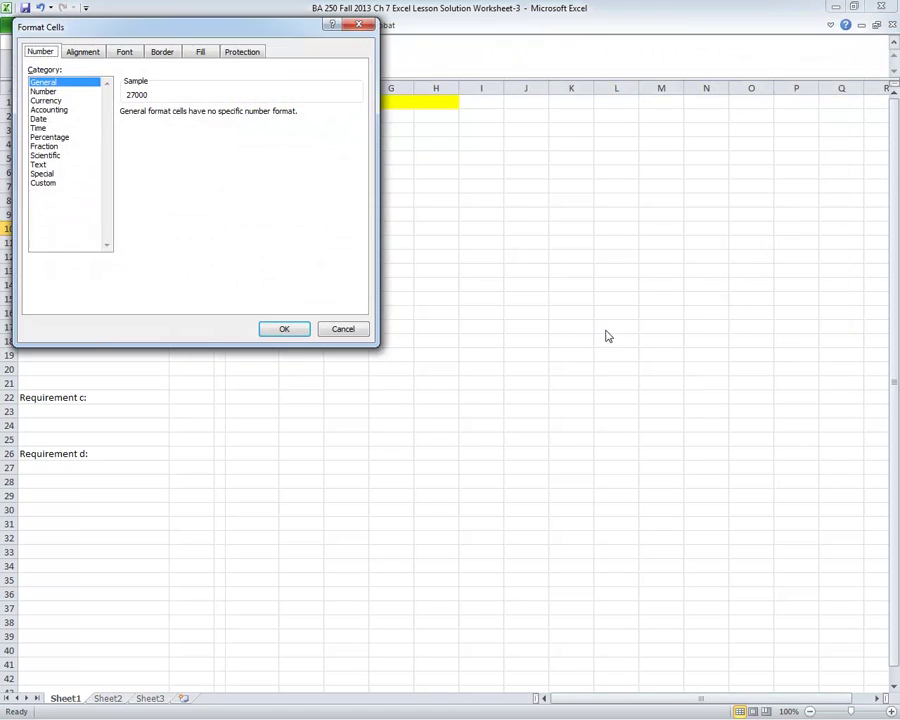
left_click(43, 91)
left_click(213, 117)
left_click(213, 117)
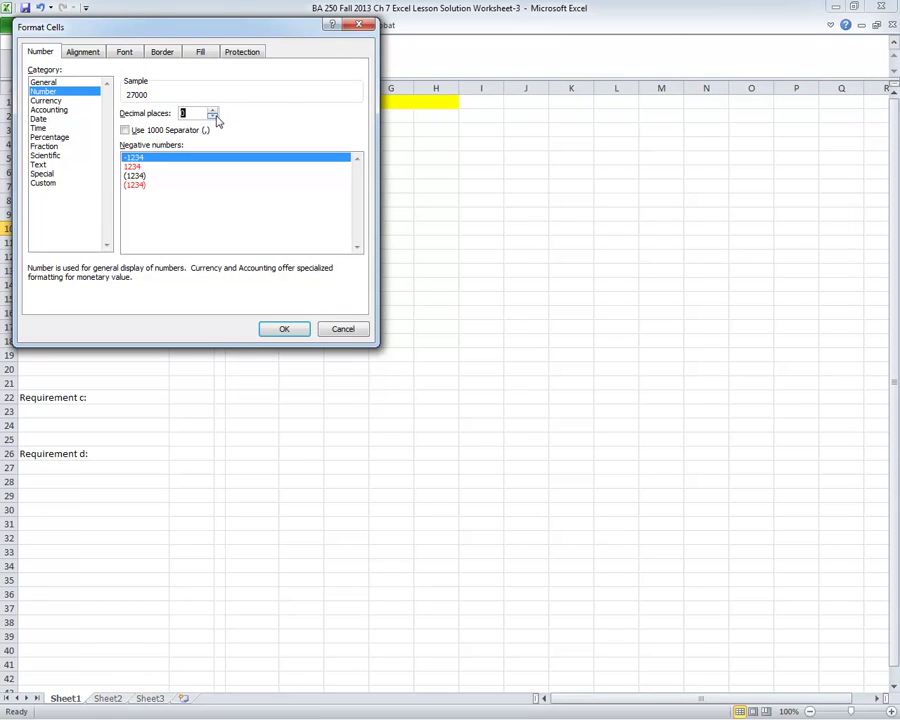
left_click(125, 131)
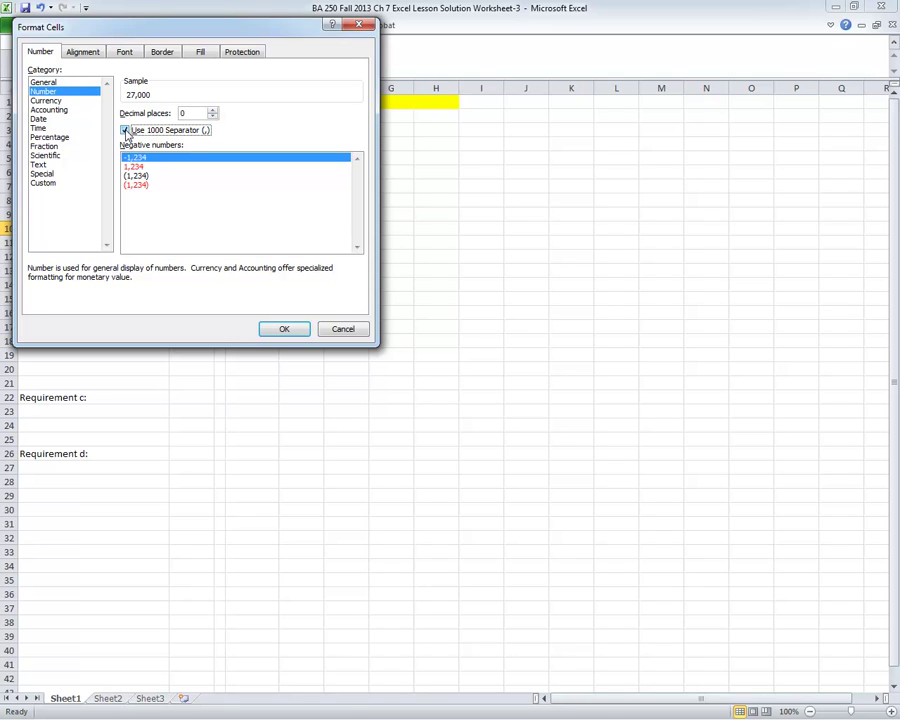
left_click(127, 177)
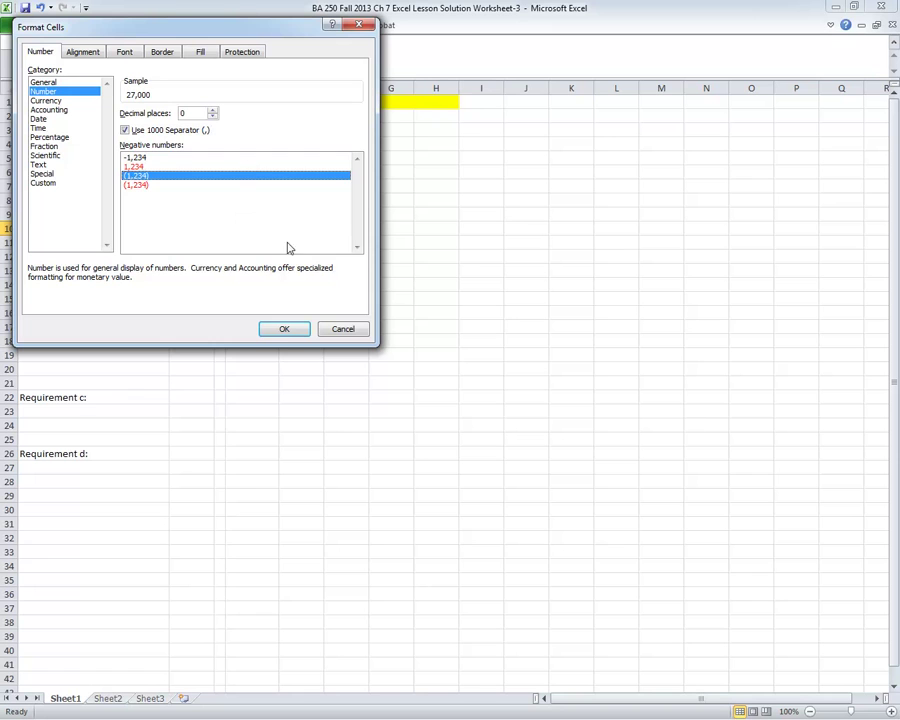
left_click(283, 332)
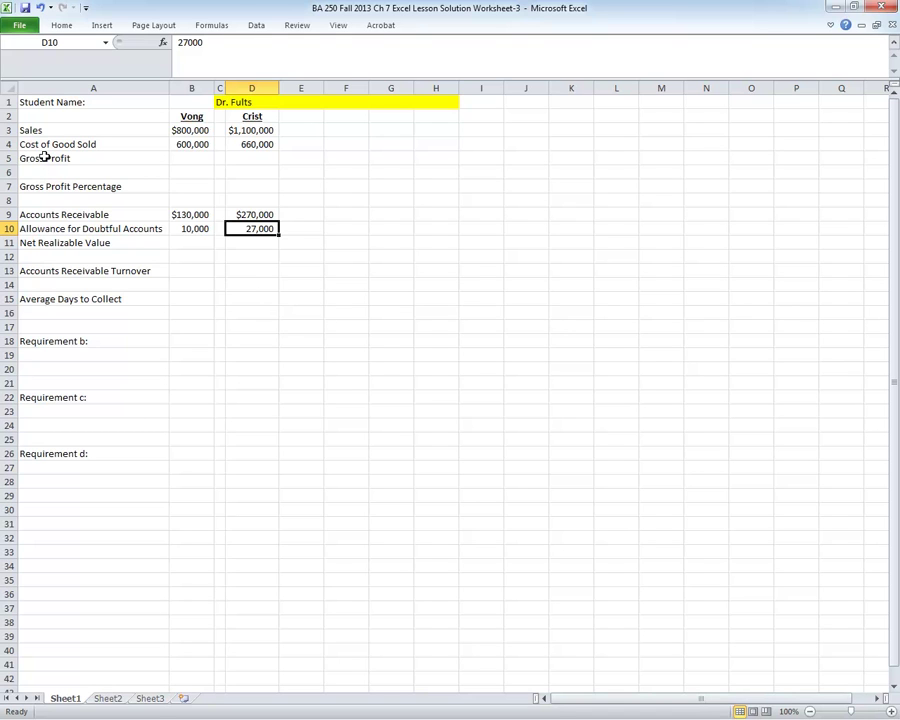
Add a bottom border under Vong's Cost of Good Sold amount in B4.
left_click(190, 144)
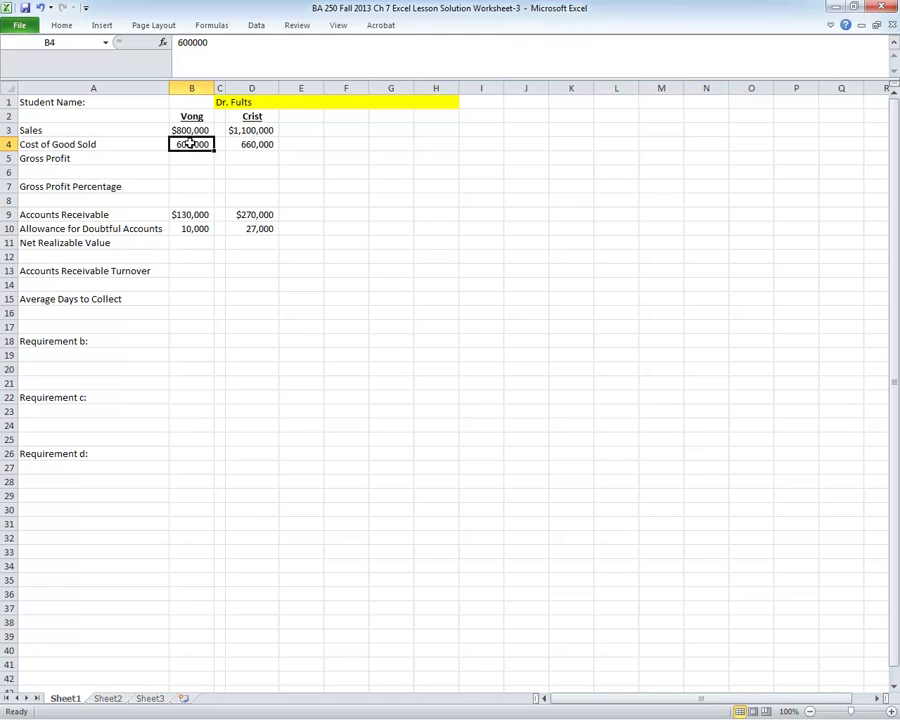
left_click(60, 25)
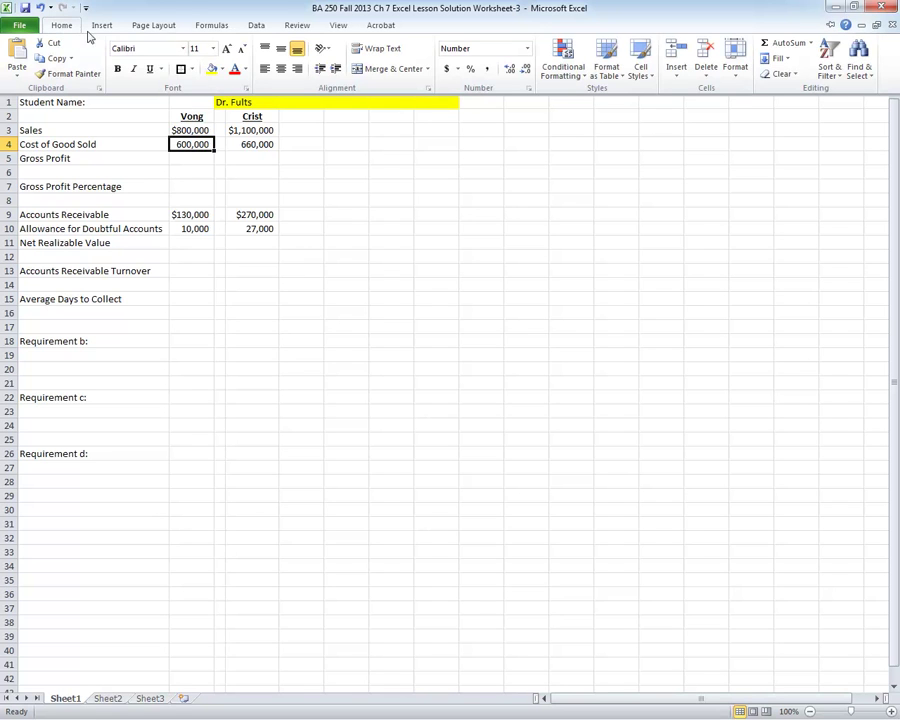
left_click(193, 69)
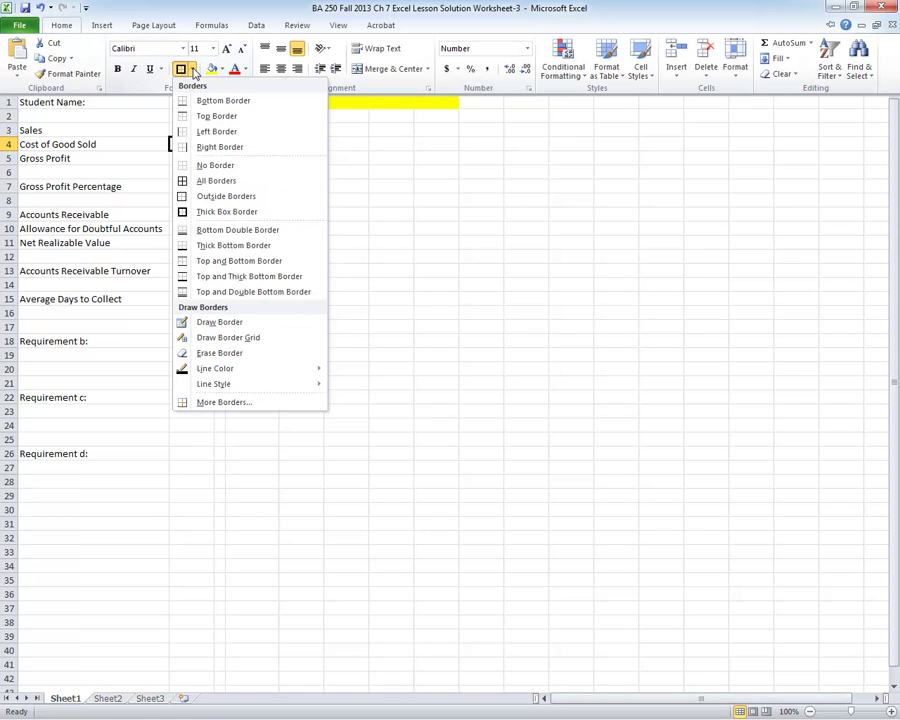
left_click(184, 100)
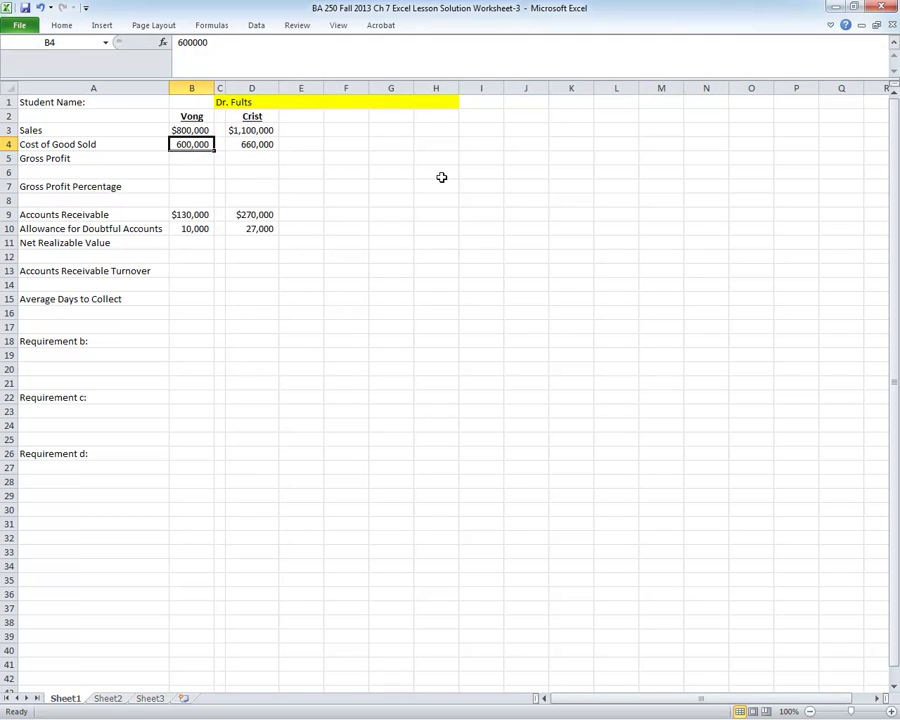
left_click(517, 201)
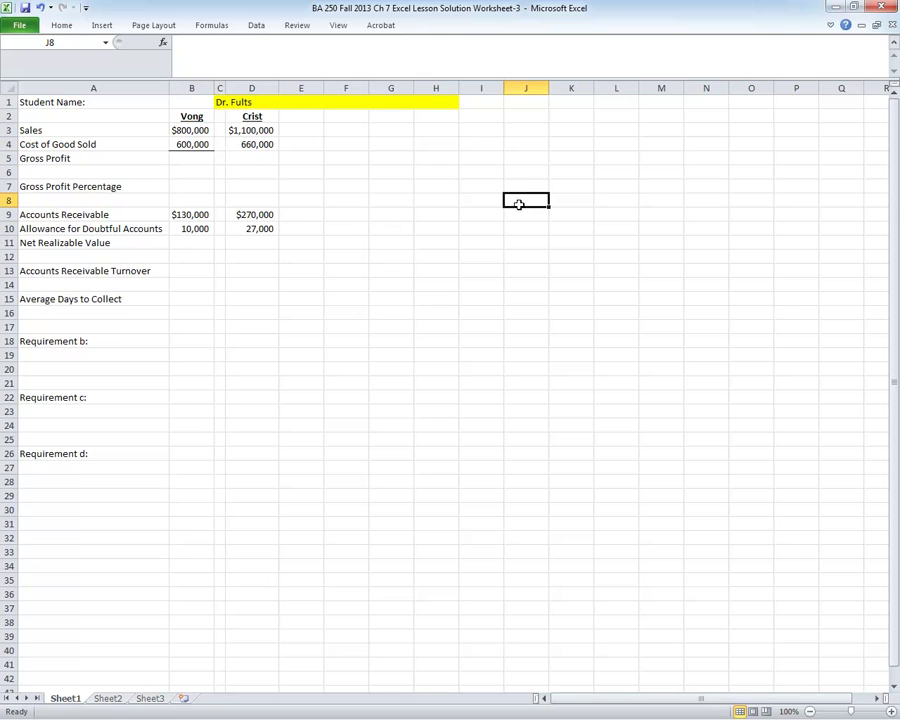
Add a bottom border under Crist's Cost of Good Sold amount in D4.
left_click(253, 145)
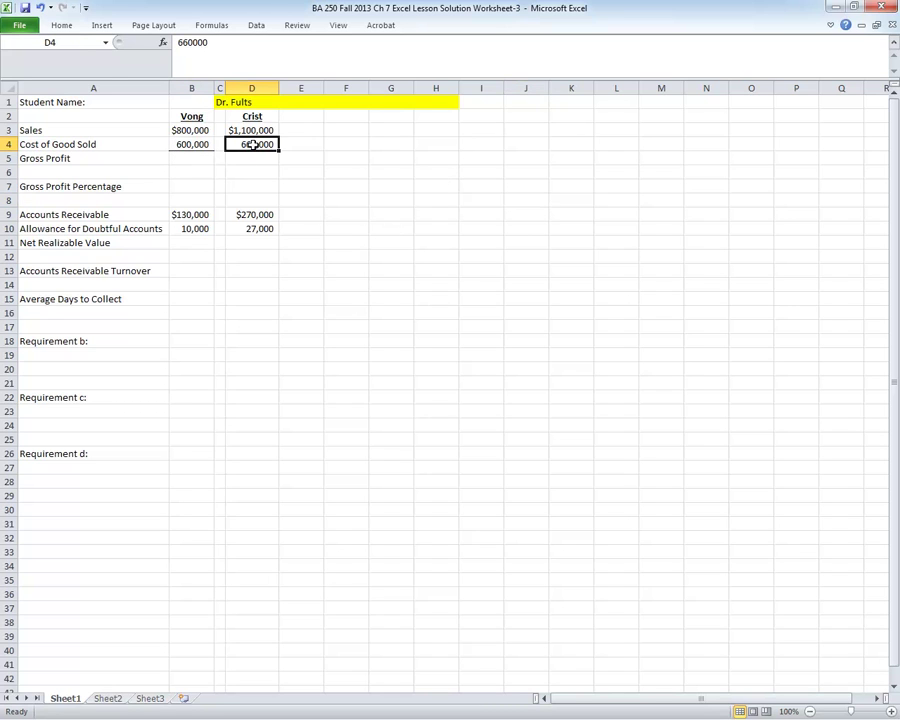
left_click(61, 28)
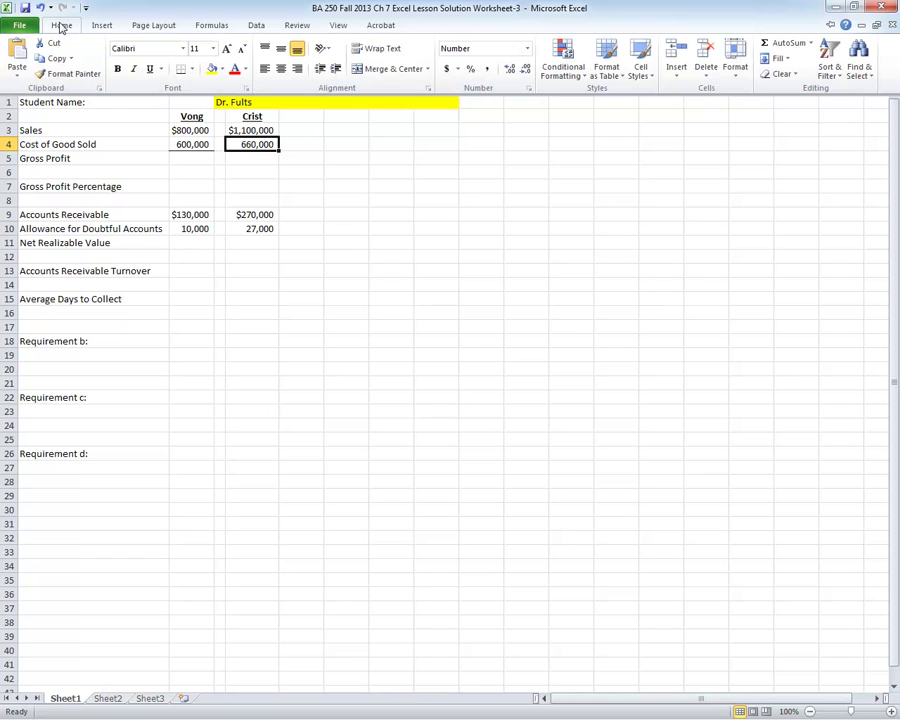
left_click(181, 70)
left_click(462, 214)
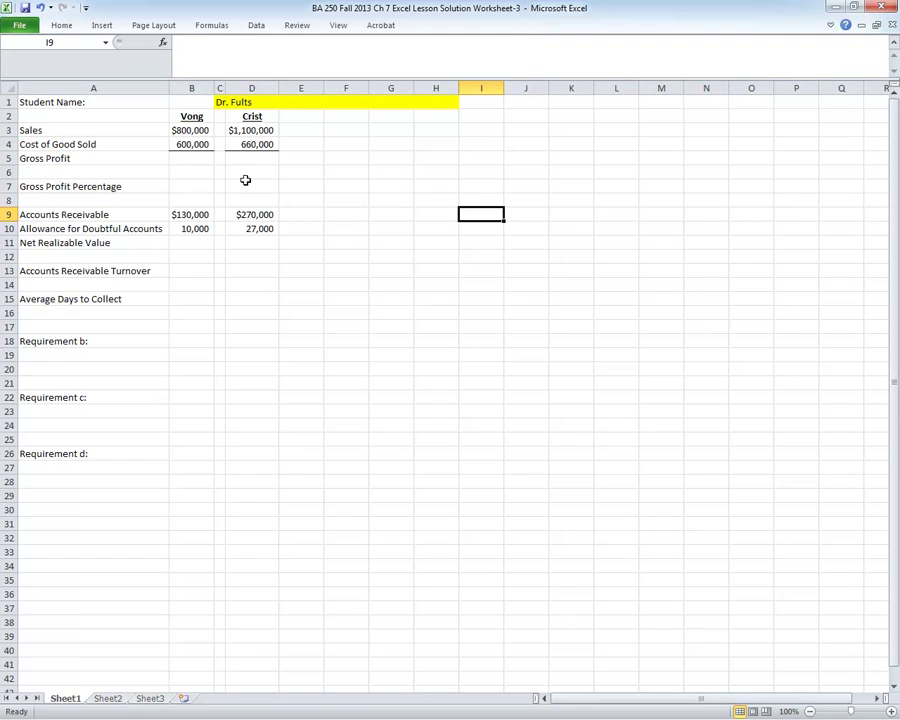
Relabel the Cost of Good Sold row in A4 as "Less: Cost of Good Sold".
left_click(28, 144)
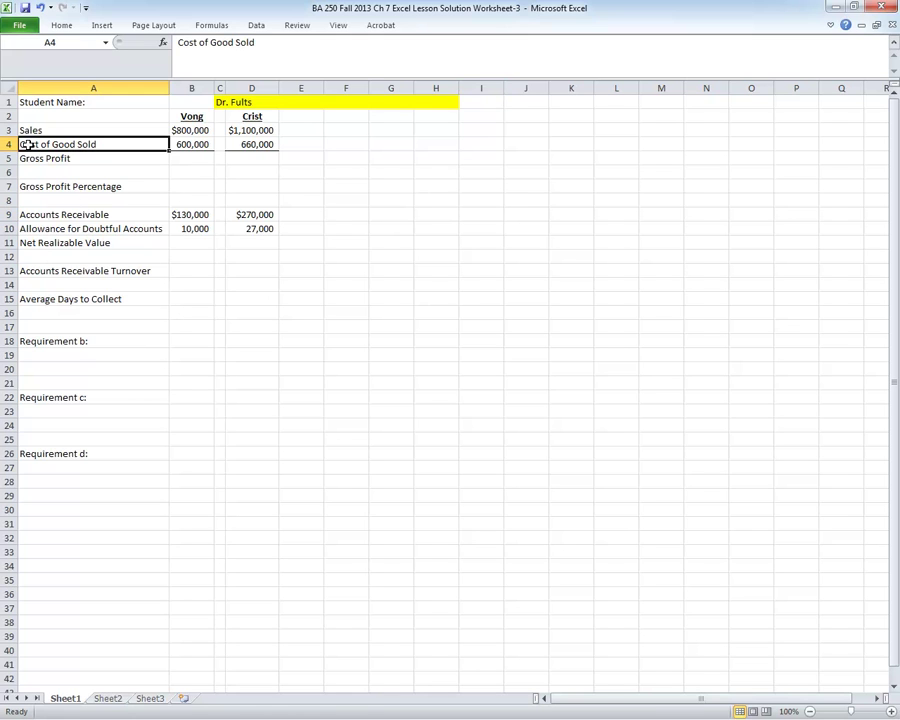
left_click(180, 42)
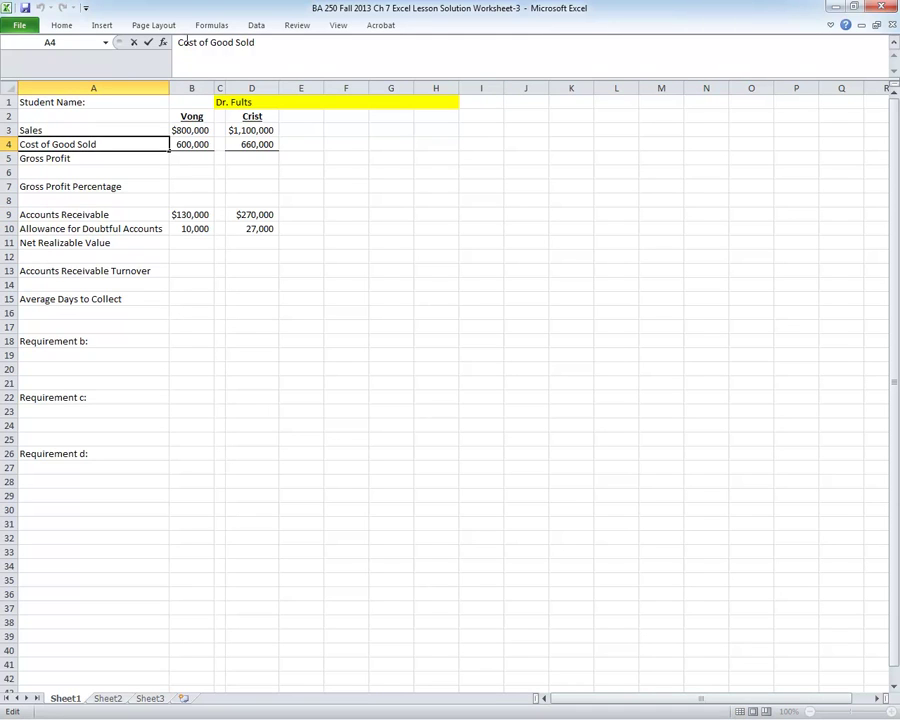
type("Loss")
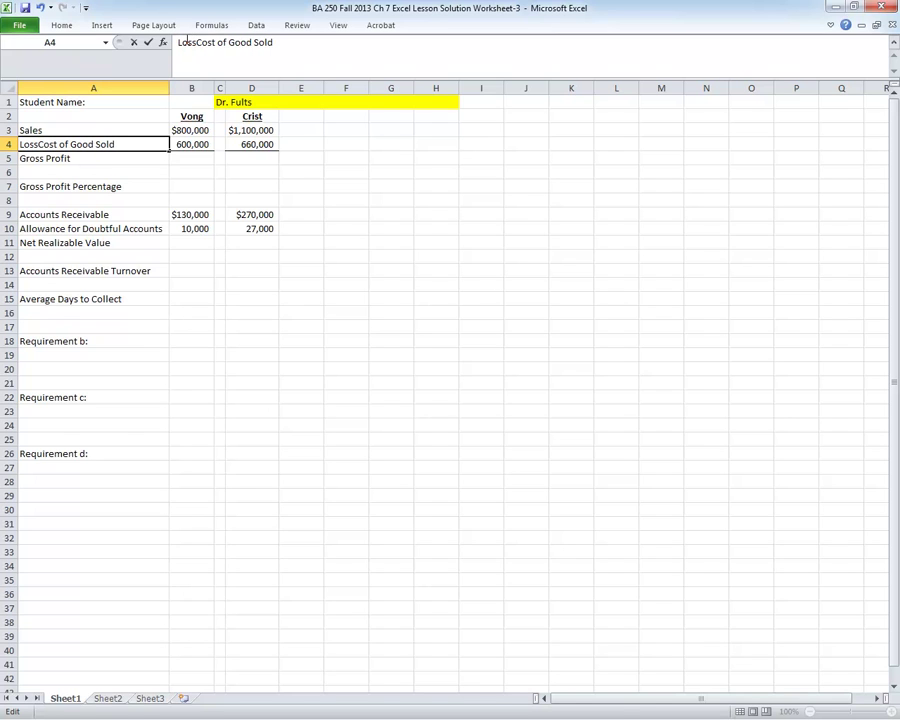
type("\\\\")
key("BackSpace")
key("BackSpace")
key("BackSpace")
key("BackSpace")
key("BackSpace")
type("ess:")
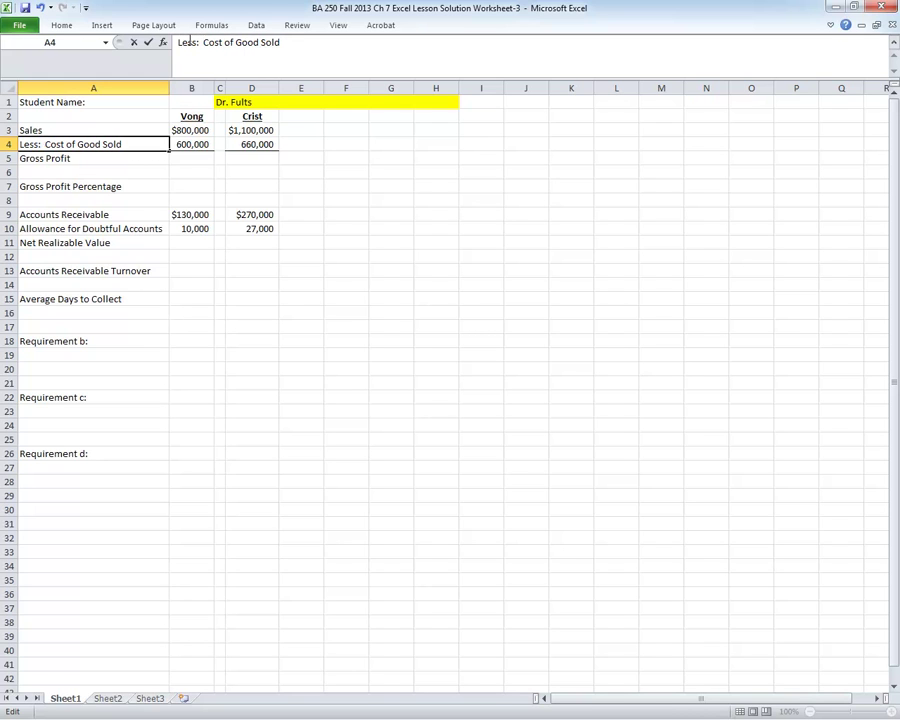
Change Vong's Cost of Good Sold amount in B4 to the negative value -600000.
left_click(190, 144)
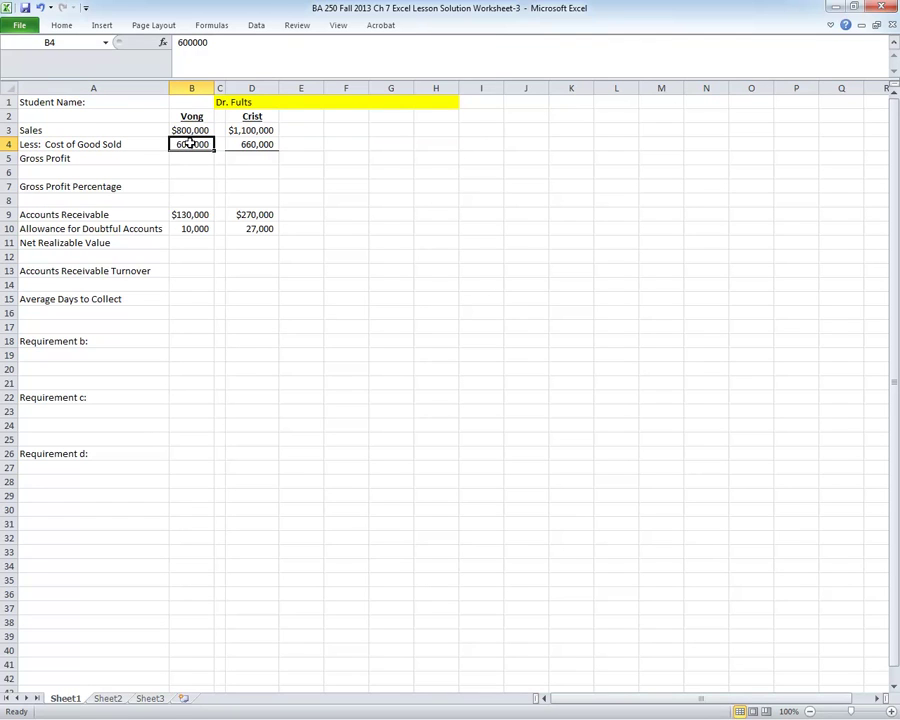
left_click(178, 42)
left_click(175, 42)
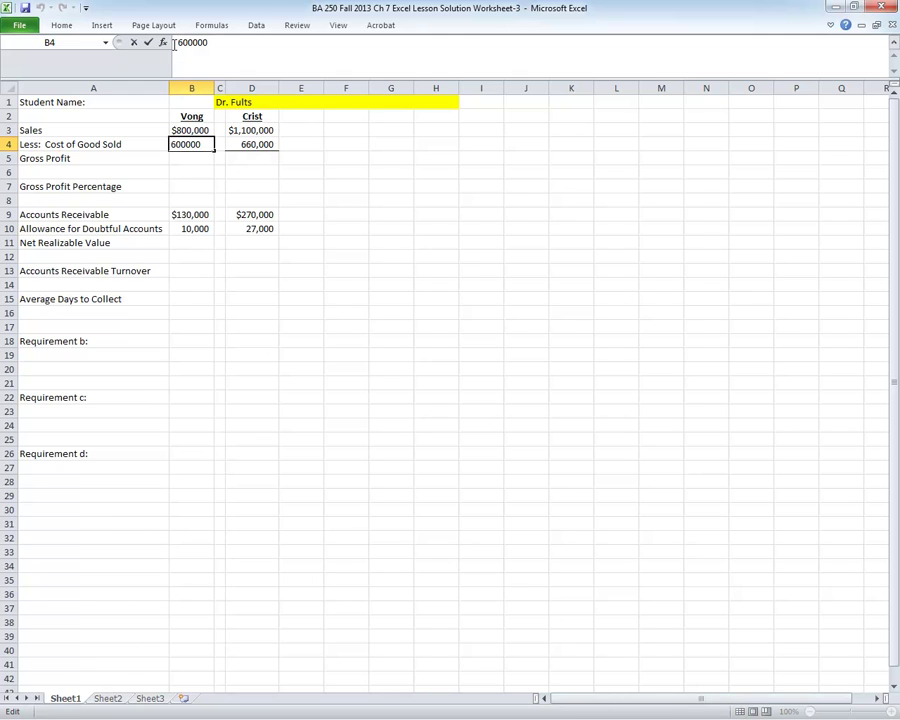
type("-")
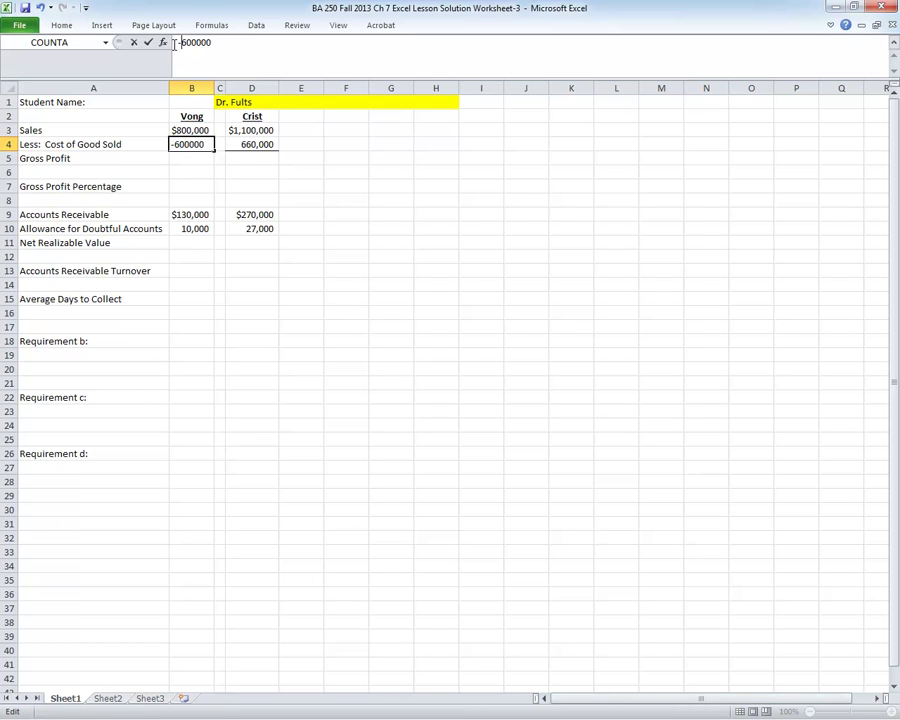
left_click(261, 142)
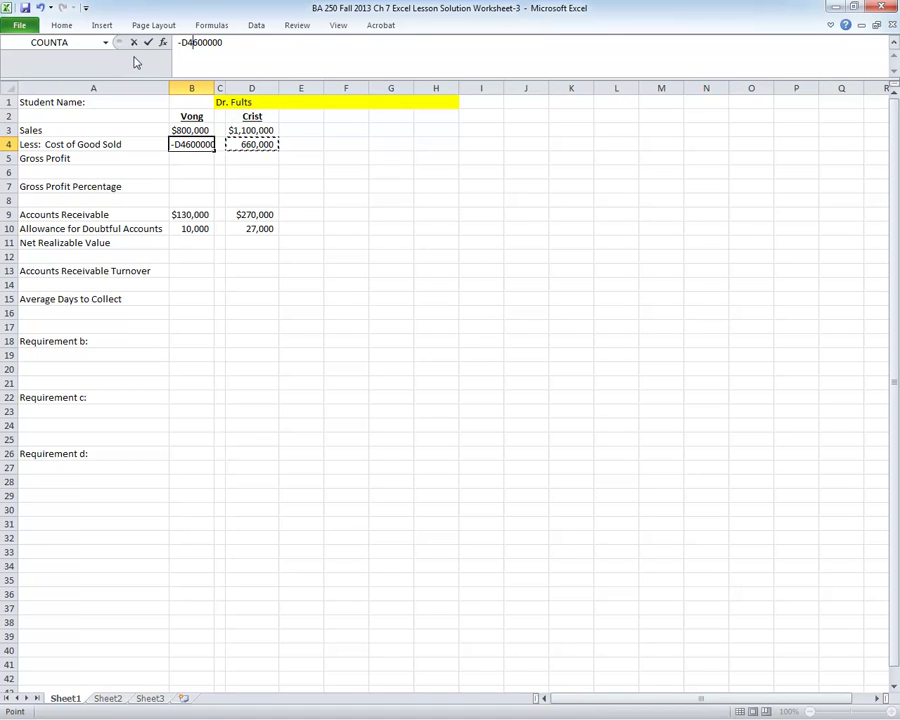
key("BackSpace")
key("BackSpace")
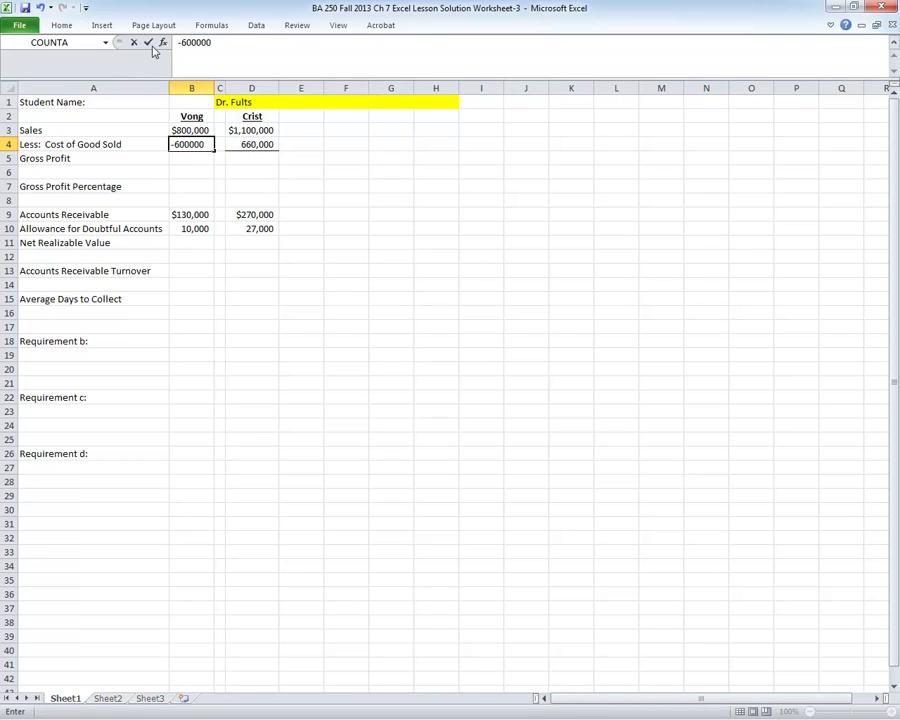
left_click(214, 41)
key("Return")
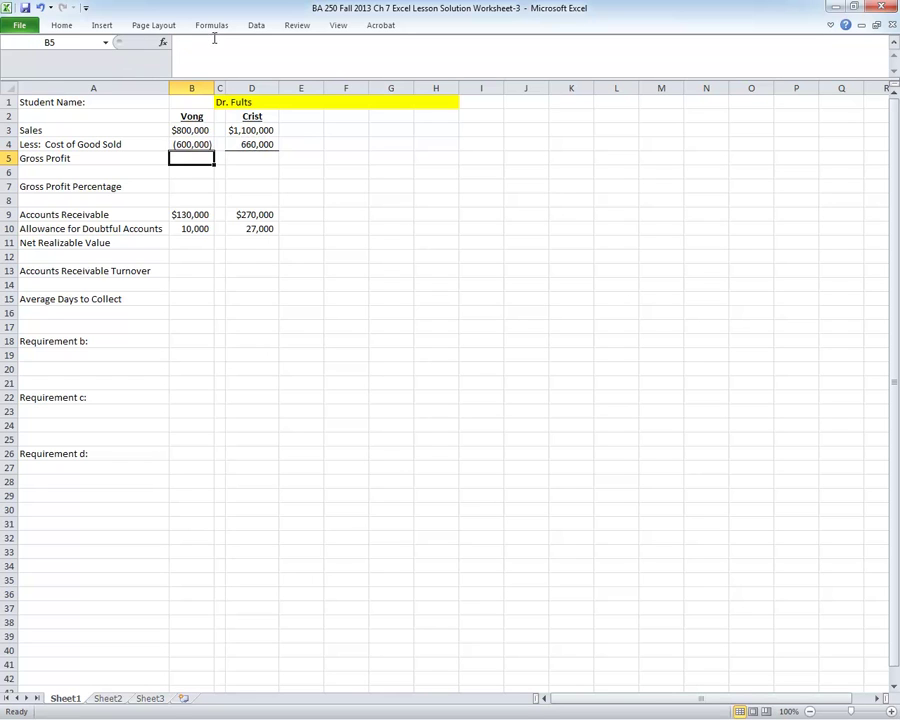
Change Crist's Cost of Good Sold amount in D4 to the negative value -660000.
left_click(257, 142)
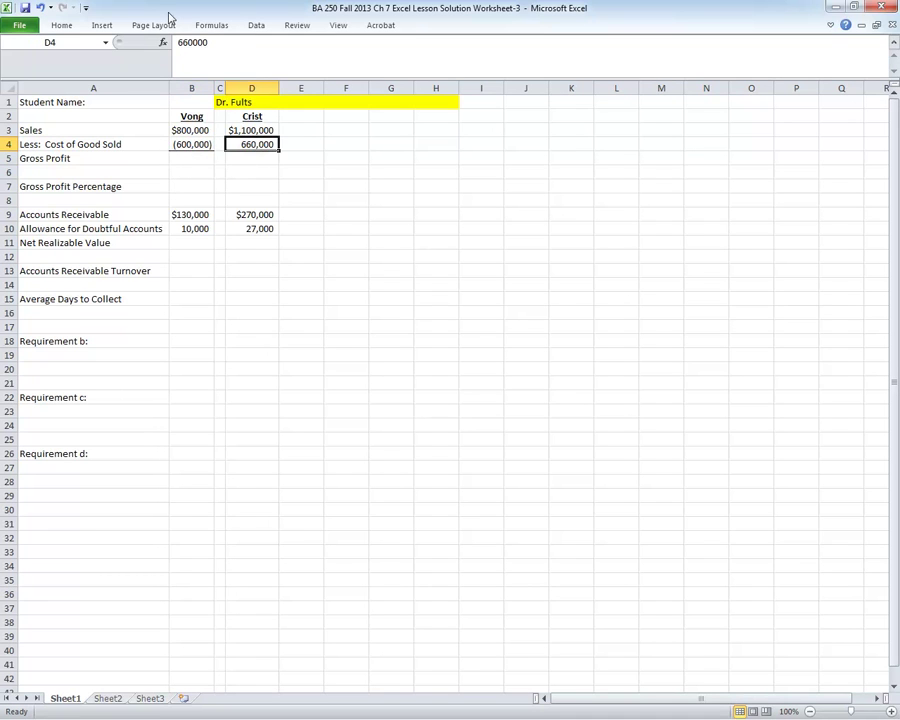
left_click(177, 42)
left_click(177, 42)
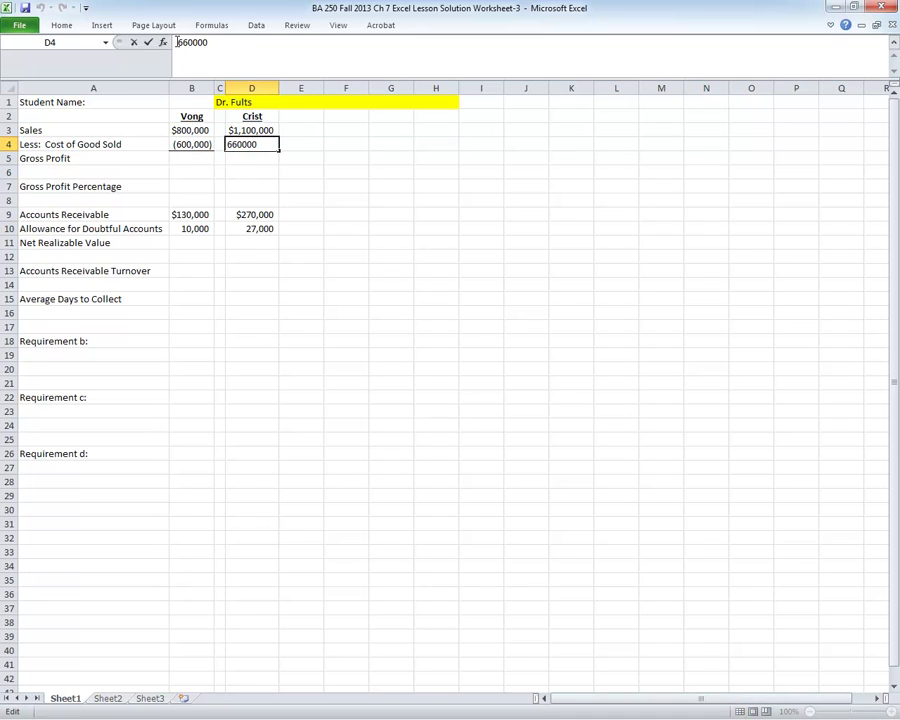
type("-")
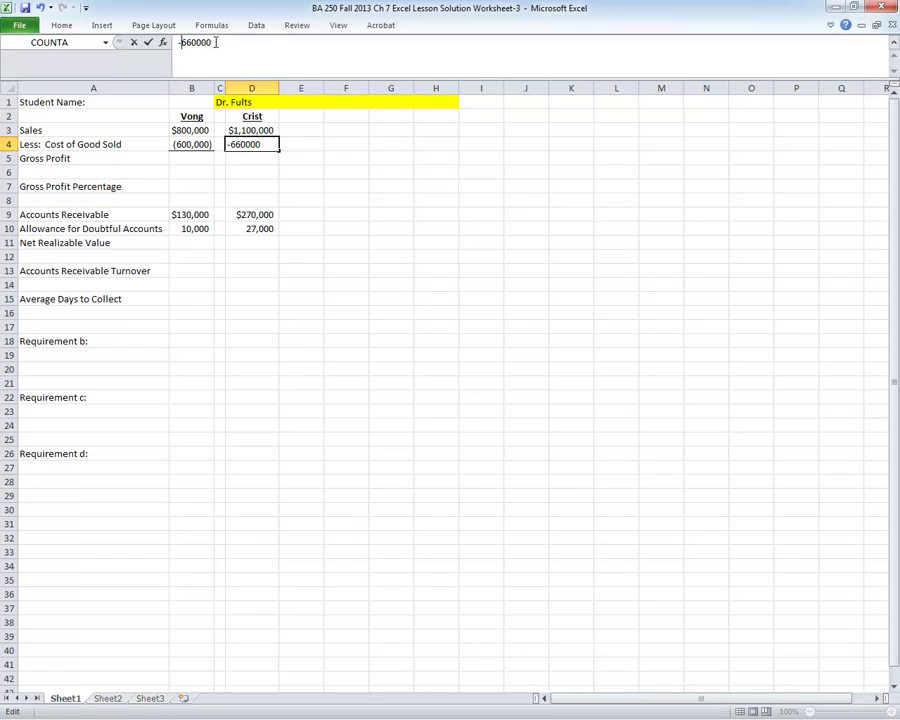
key("Return")
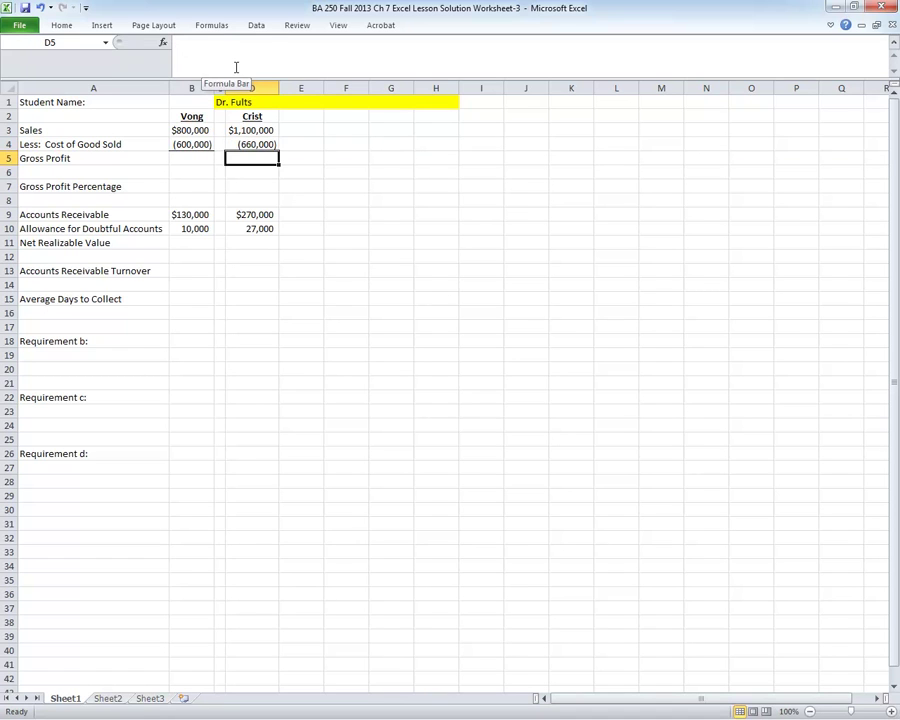
Calculate Vong's Gross Profit in B5 with the AutoSum formula =SUM(B3:B4).
left_click(185, 159)
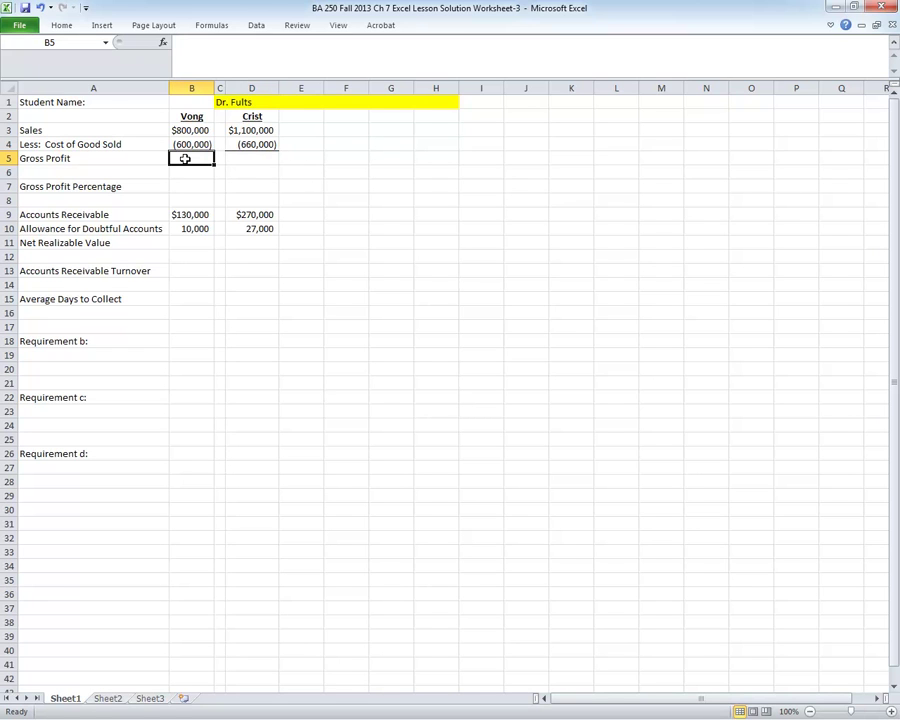
left_click(62, 25)
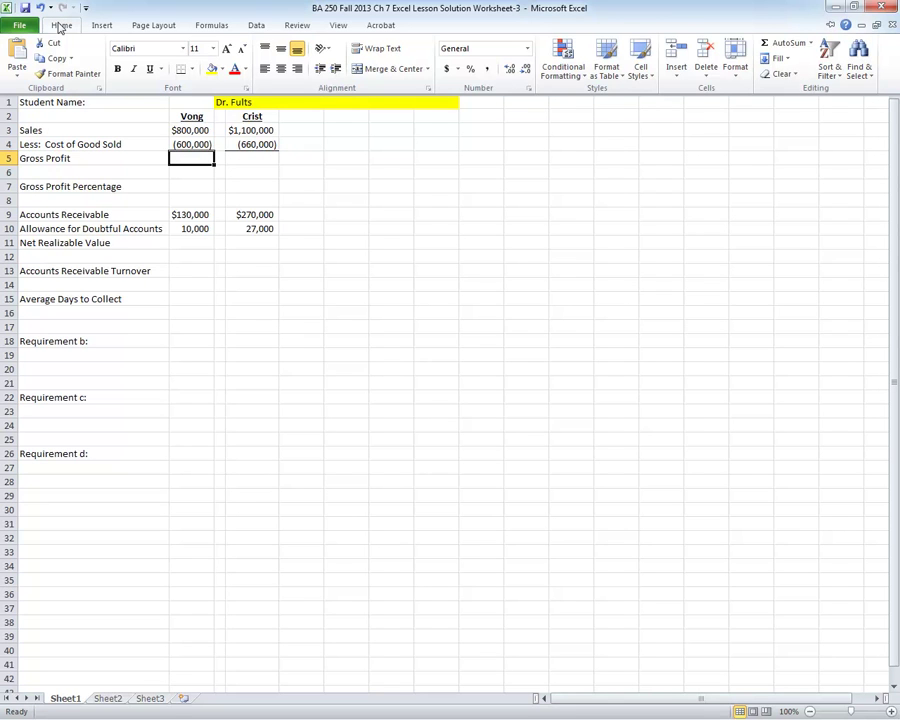
left_click(789, 47)
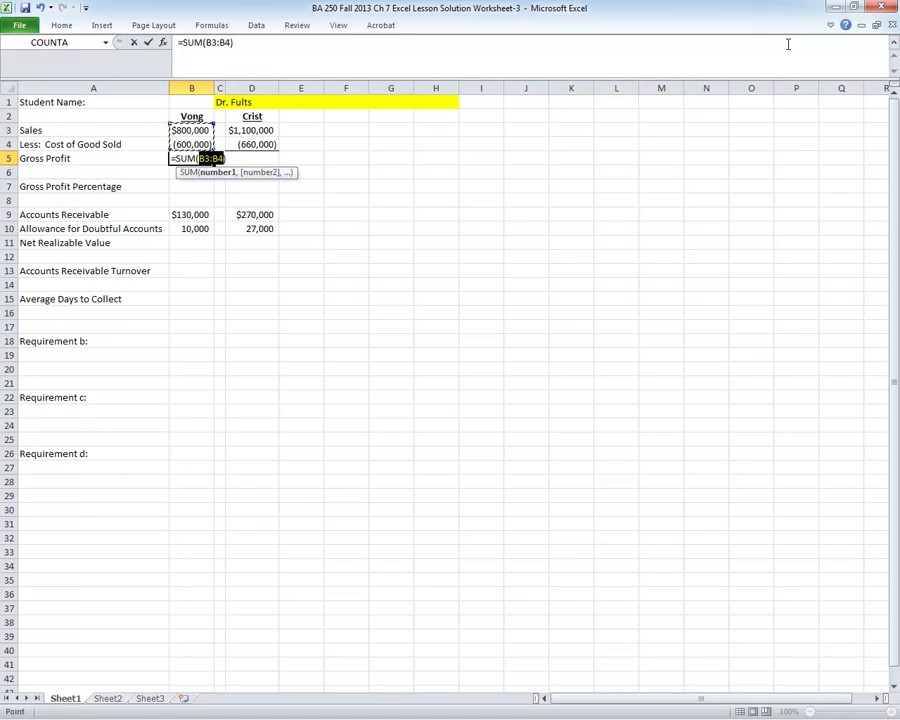
key("Return")
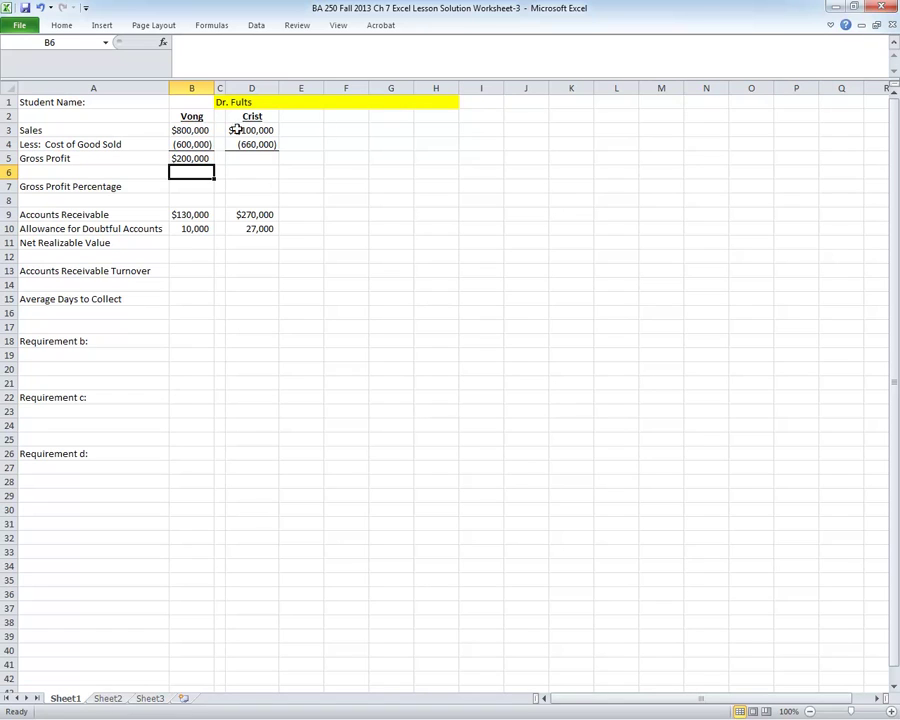
Calculate Crist's Gross Profit in D5 by using AutoSum on the Sales and Cost of Good Sold amounts above it.
left_click(261, 165)
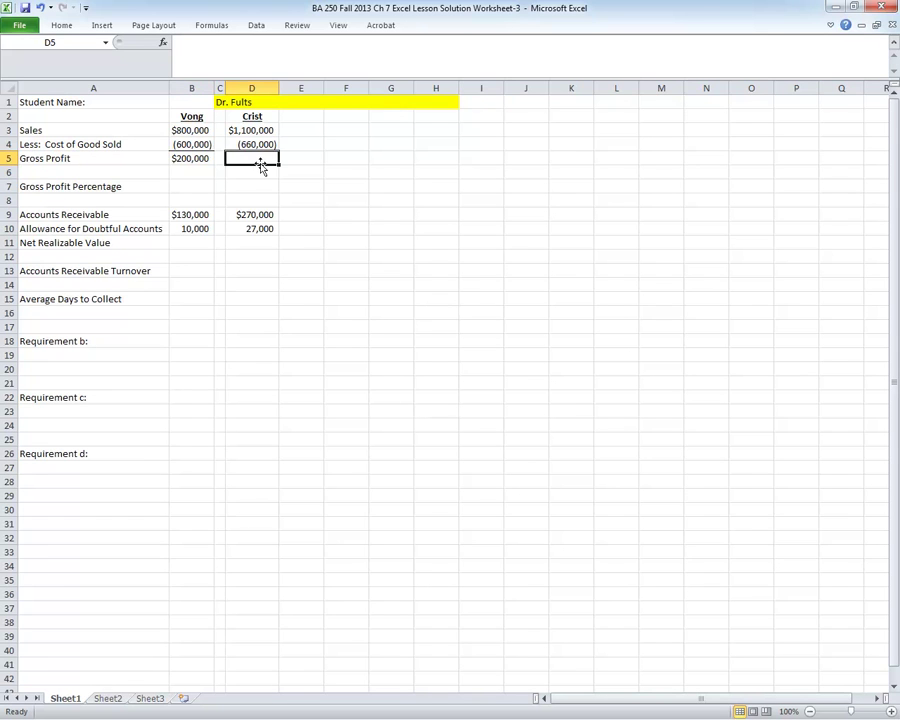
left_click(61, 25)
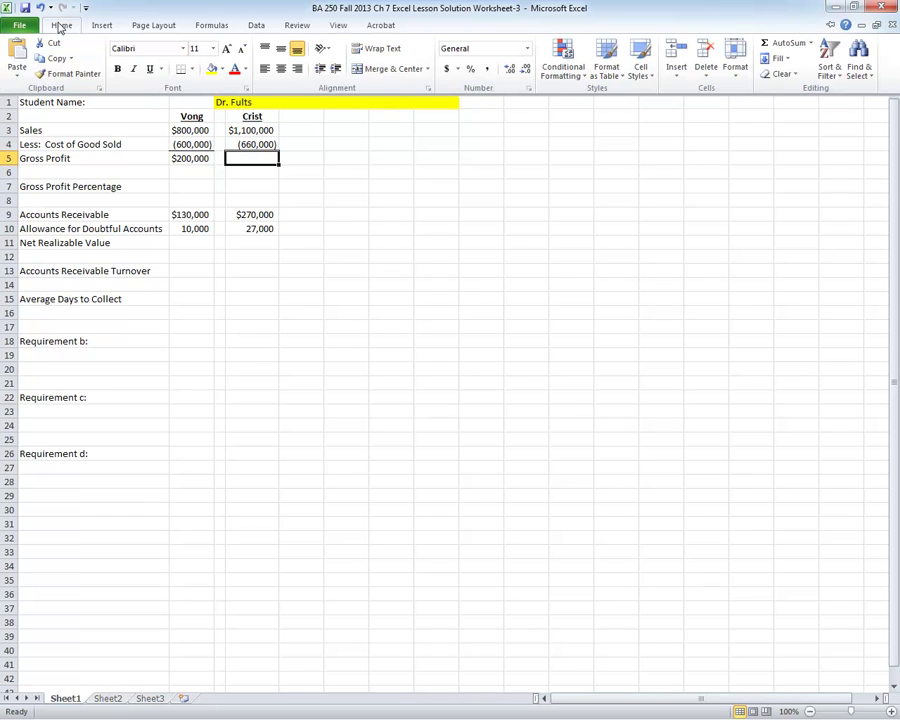
left_click(786, 43)
key("Return")
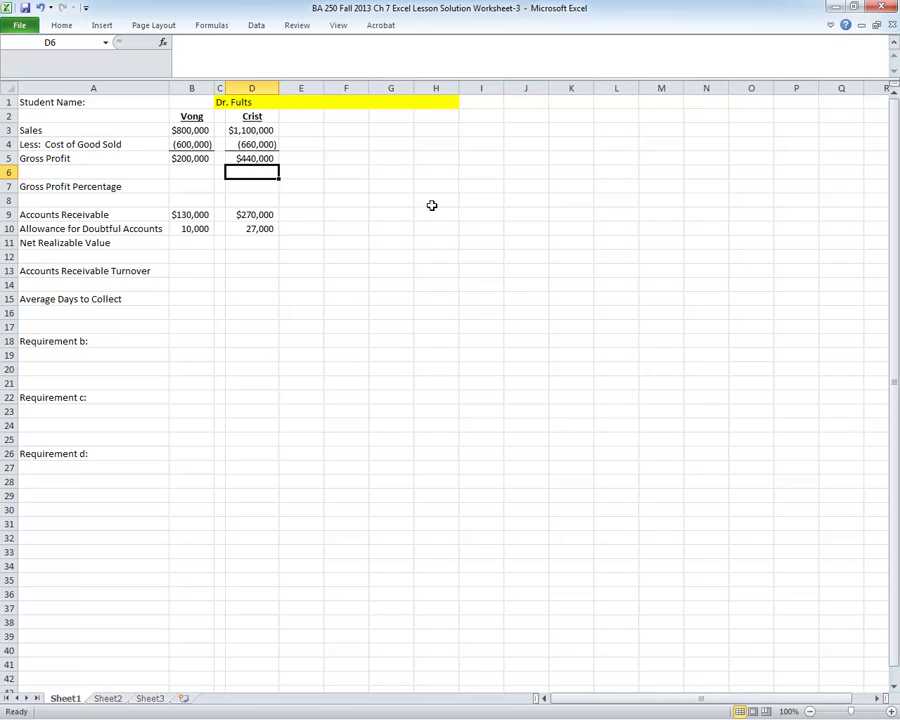
Calculate Vong's Gross Profit Percentage in B7 by dividing Gross Profit by Sales with =B5/B3.
left_click(195, 186)
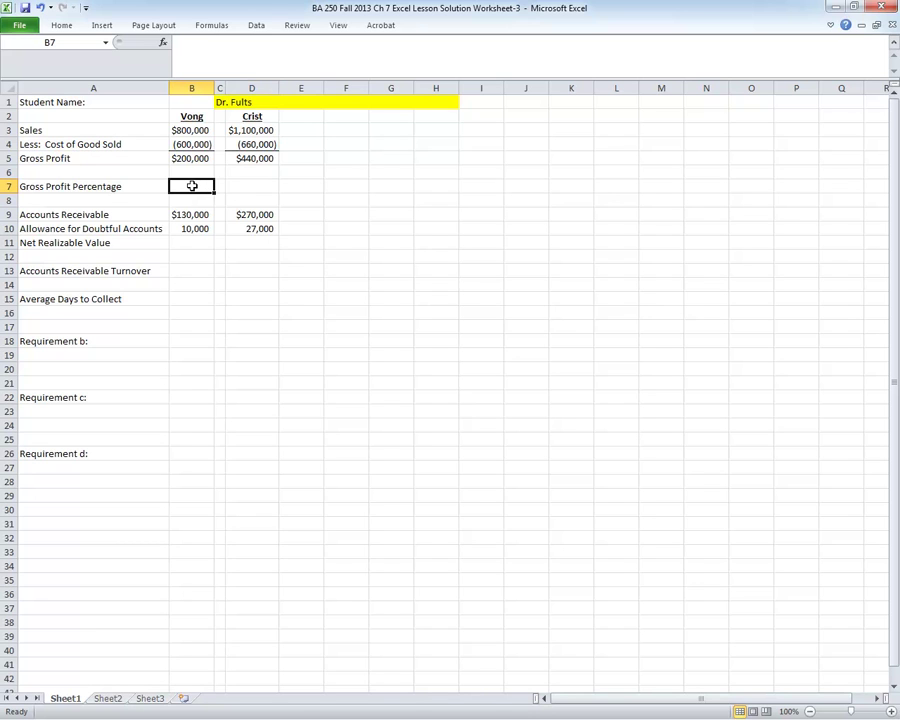
type("=")
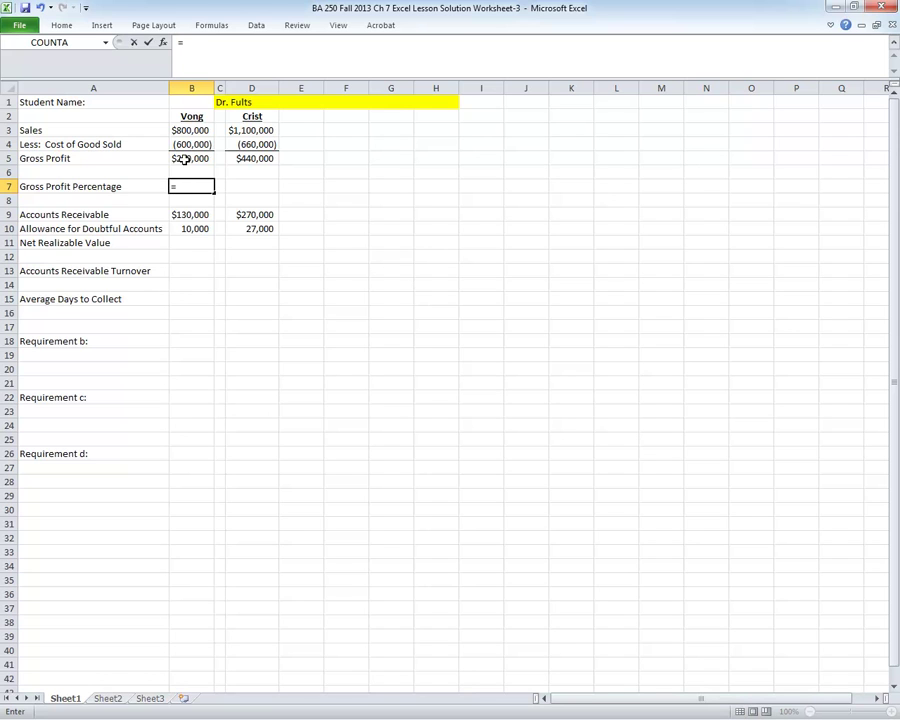
left_click(185, 160)
type("/")
left_click(180, 126)
key("Return")
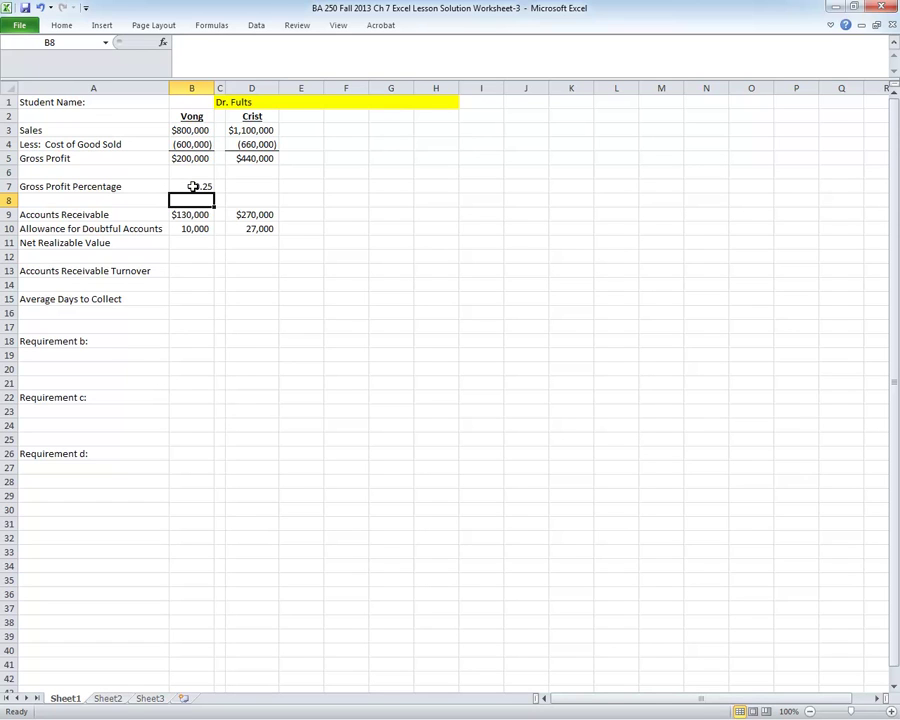
Calculate Crist's Gross Profit Percentage in D7 by dividing Gross Profit by Sales with =D5/D3.
left_click(261, 189)
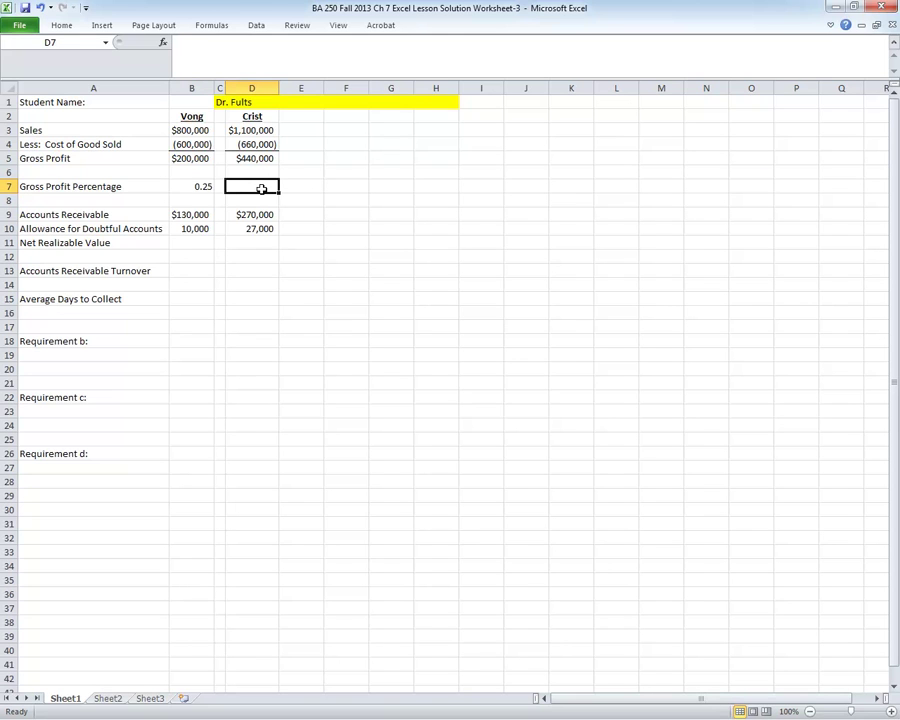
type("=")
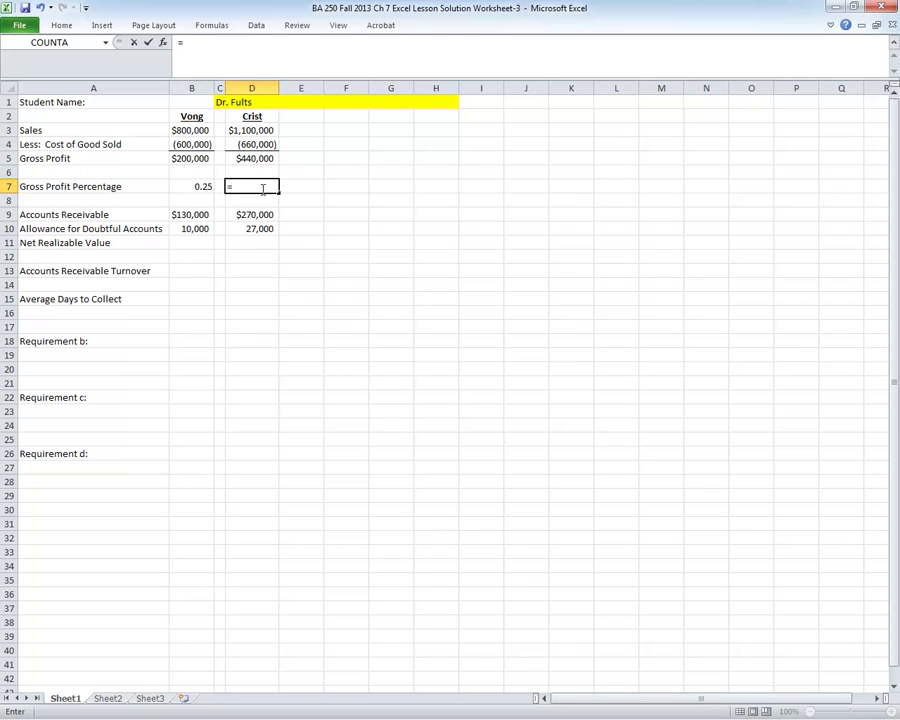
left_click(245, 157)
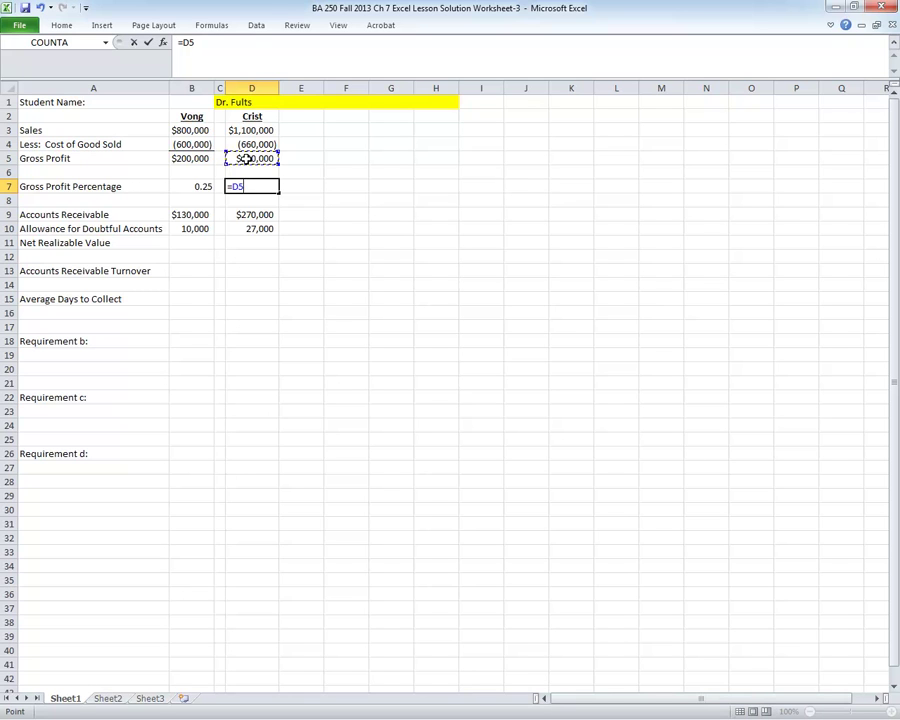
left_click(199, 44)
type("/")
left_click(252, 130)
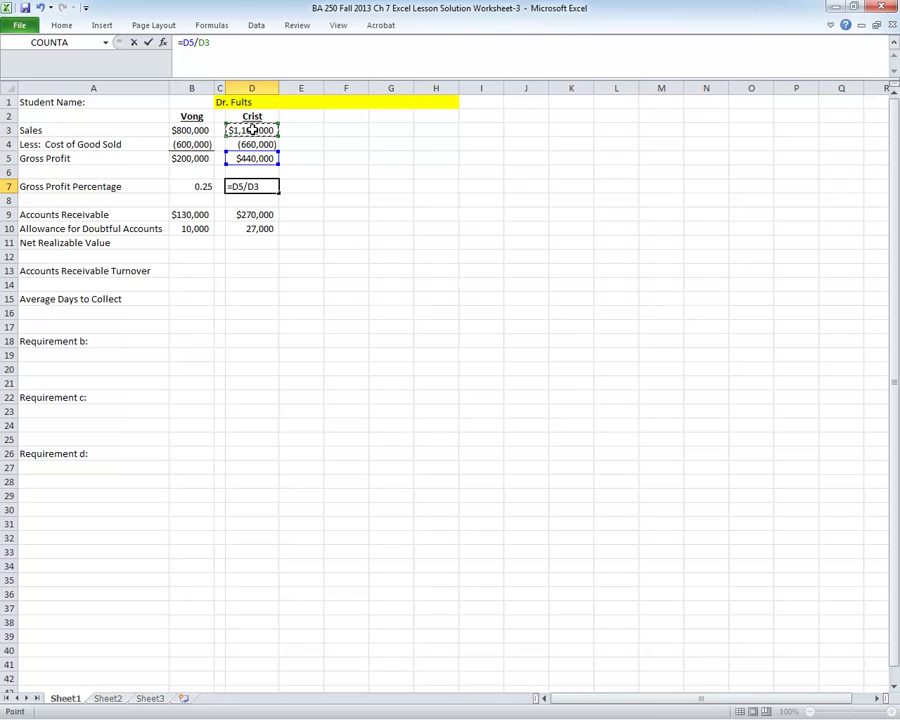
key("Return")
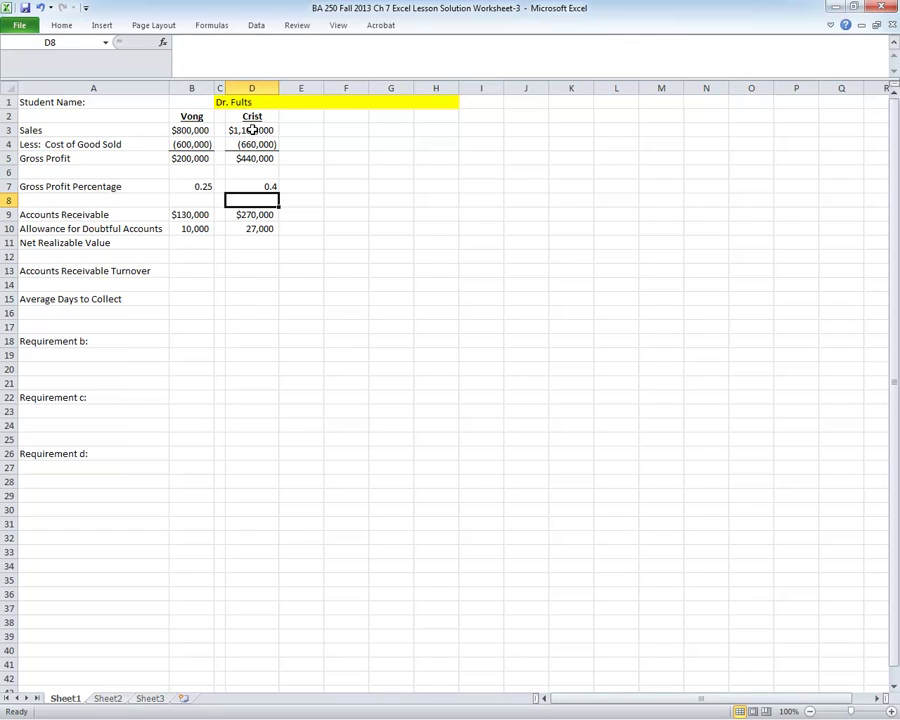
Format the Gross Profit Percentage cells B7 through D7 as Percentage with 0 decimal places.
left_click(180, 186)
left_click_drag(180, 186, 258, 194)
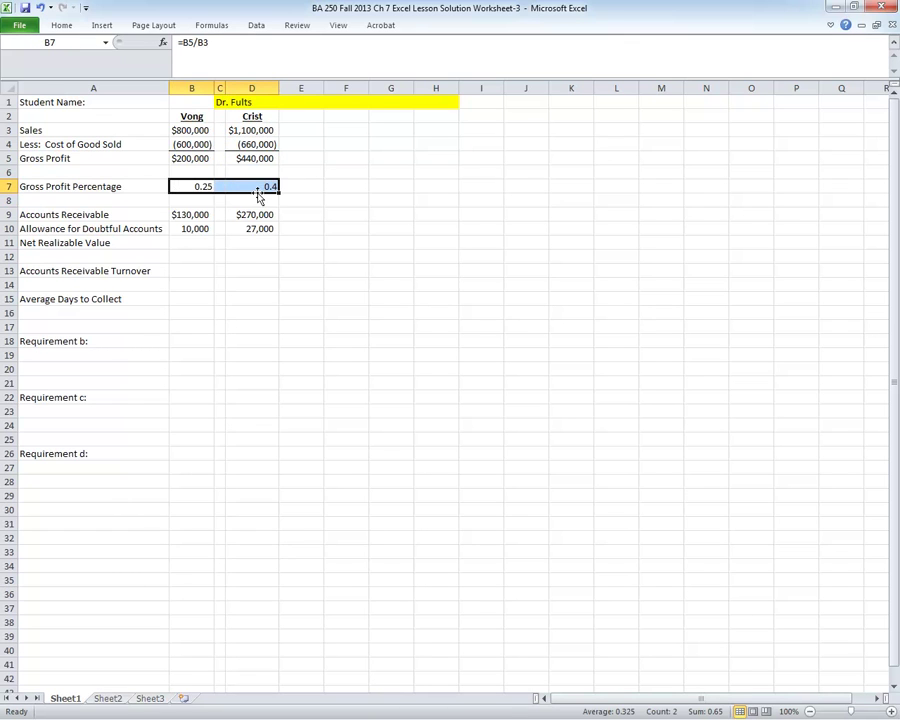
left_click(62, 26)
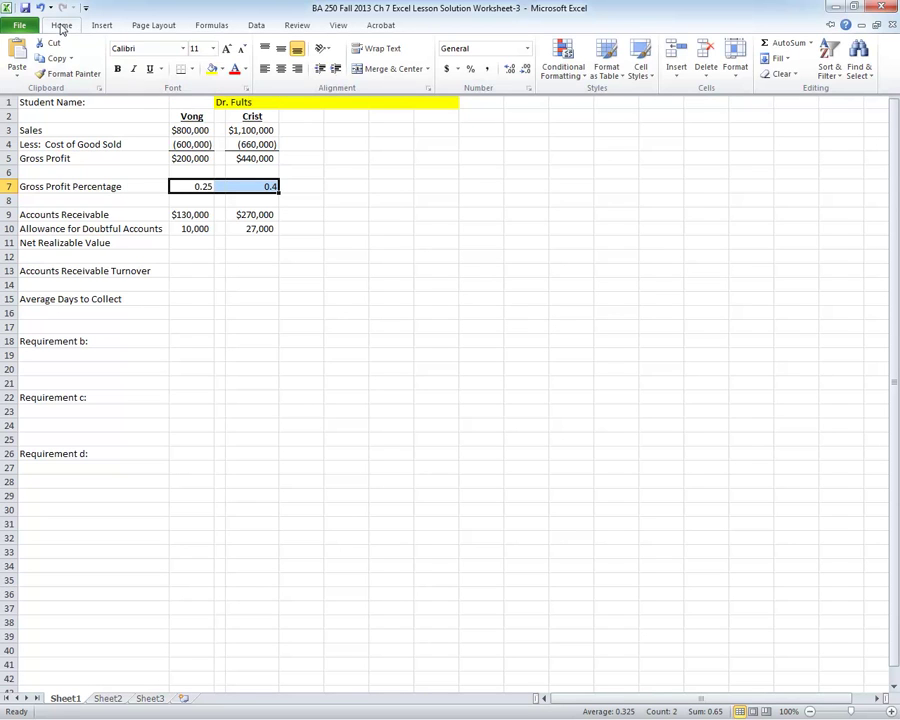
left_click(737, 80)
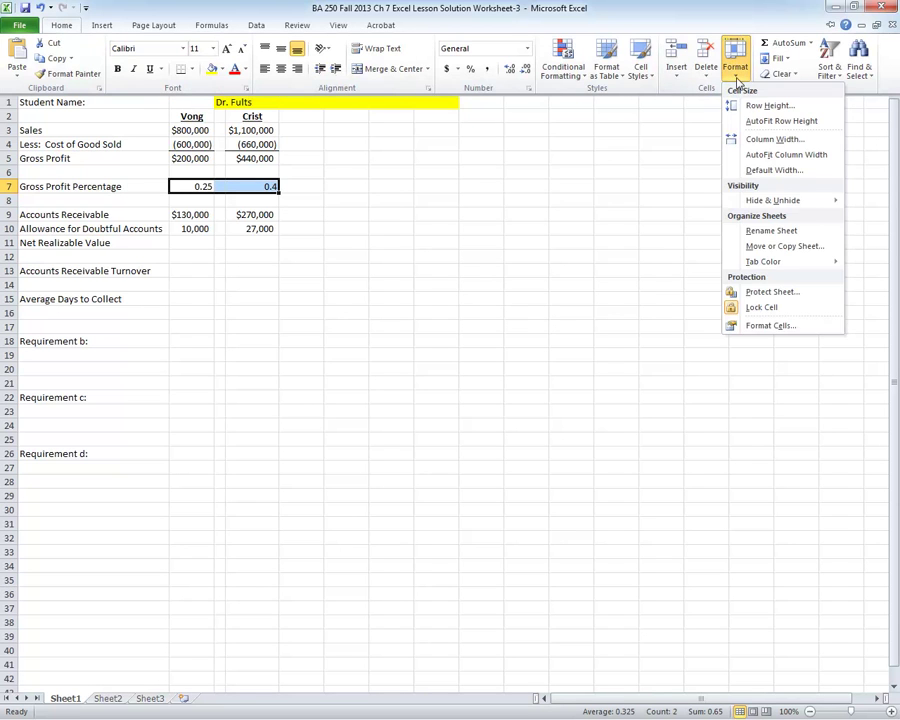
left_click(760, 328)
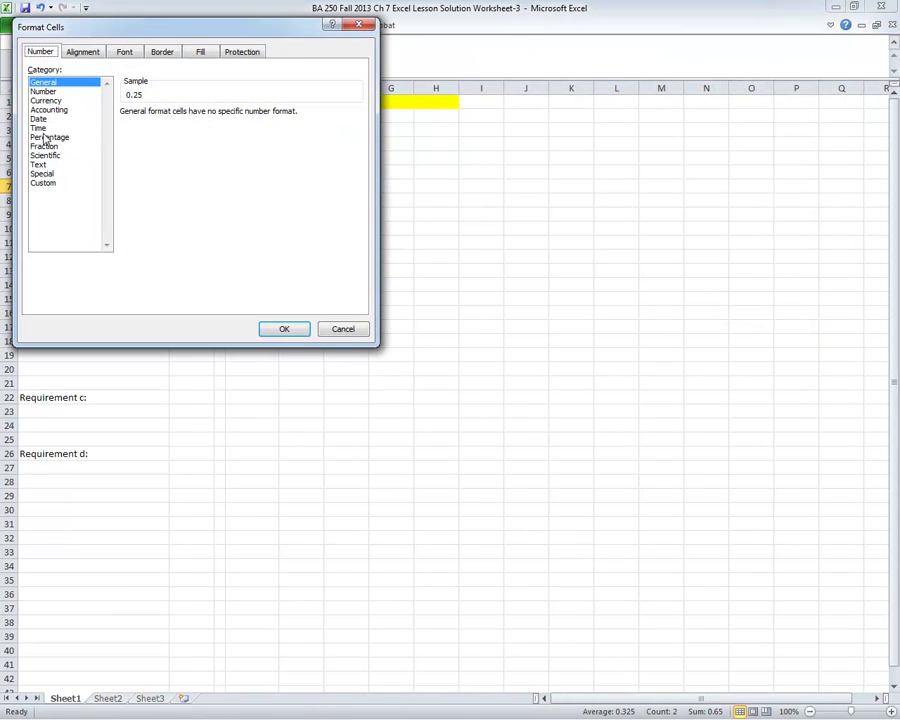
left_click(42, 139)
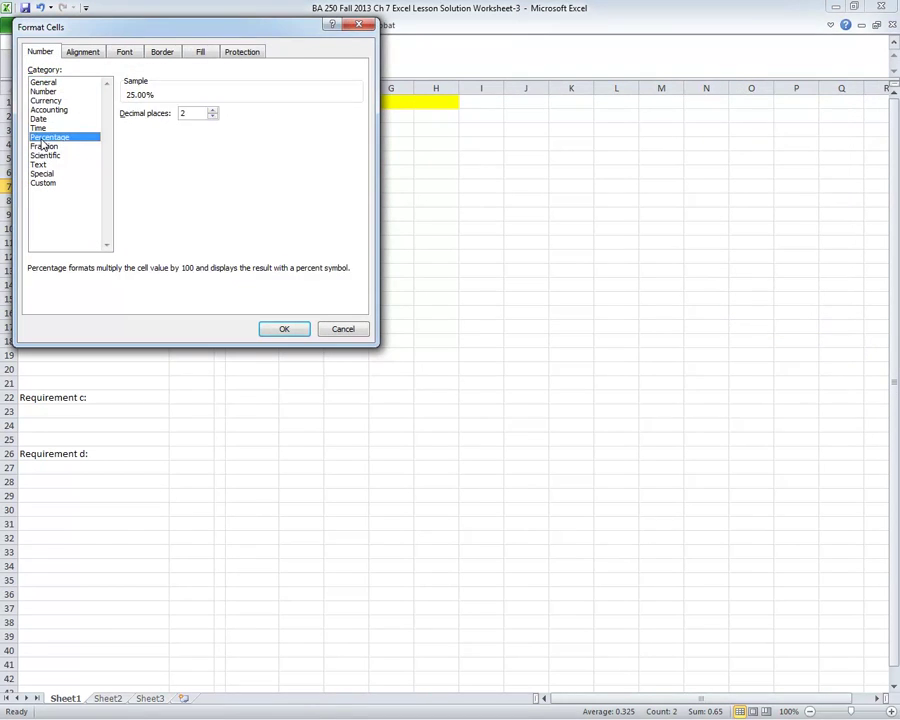
double_click(212, 117)
left_click(284, 331)
left_click(284, 331)
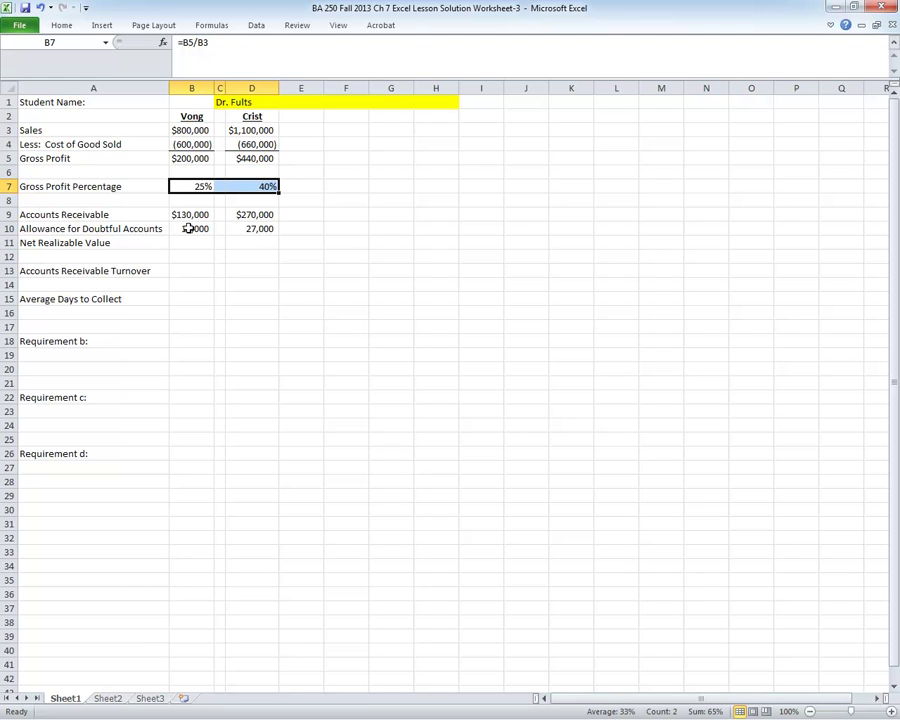
Add a bottom border to both Allowance for Doubtful Accounts amounts, in B10 for Vong and D10 for Crist.
left_click(188, 228)
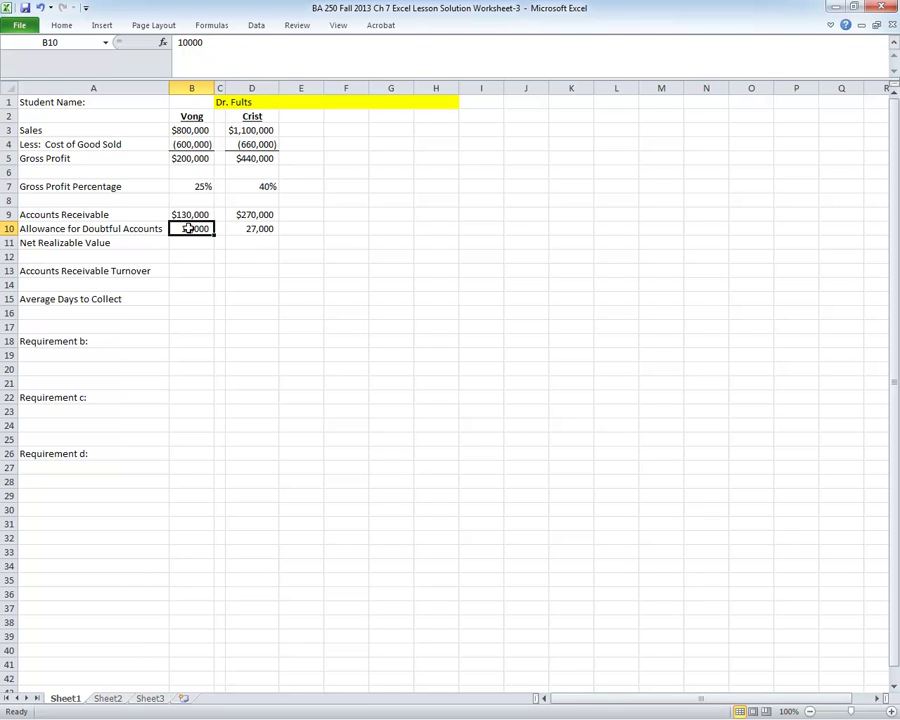
left_click(60, 26)
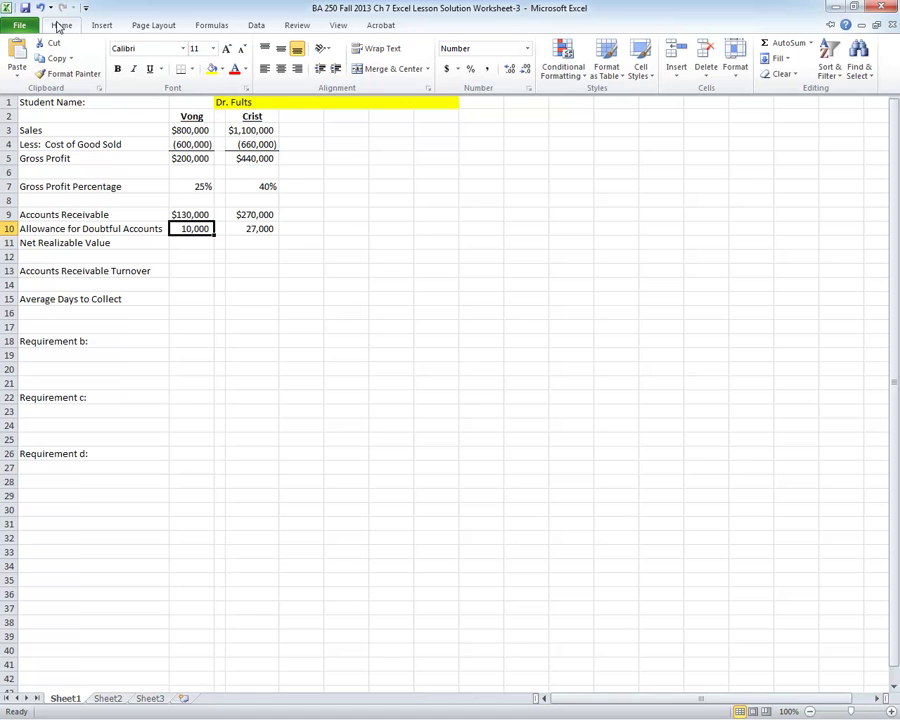
left_click(181, 68)
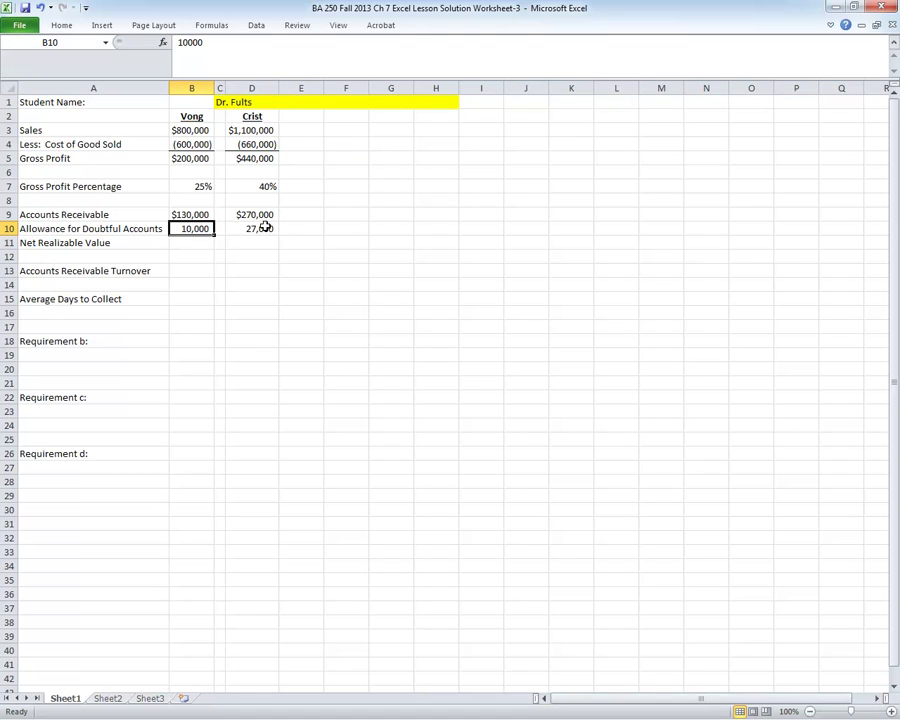
left_click(262, 228)
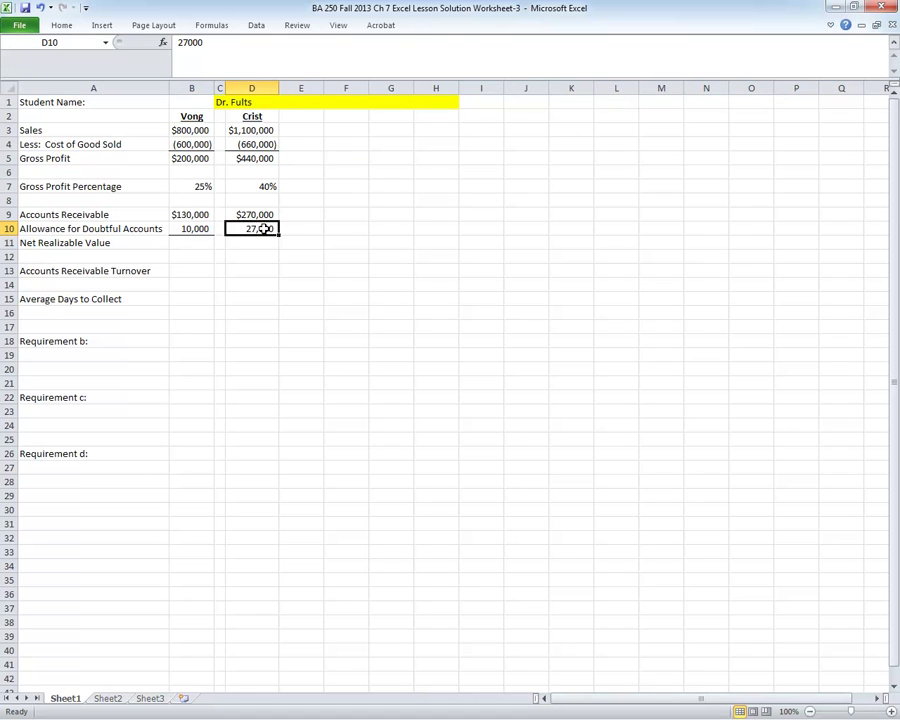
left_click(68, 27)
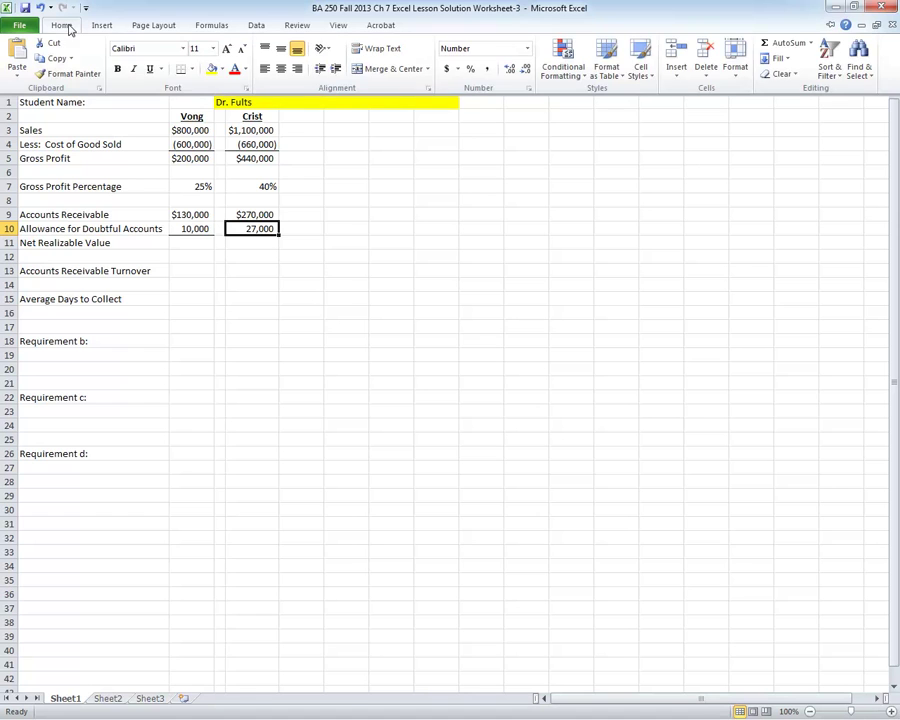
left_click(181, 68)
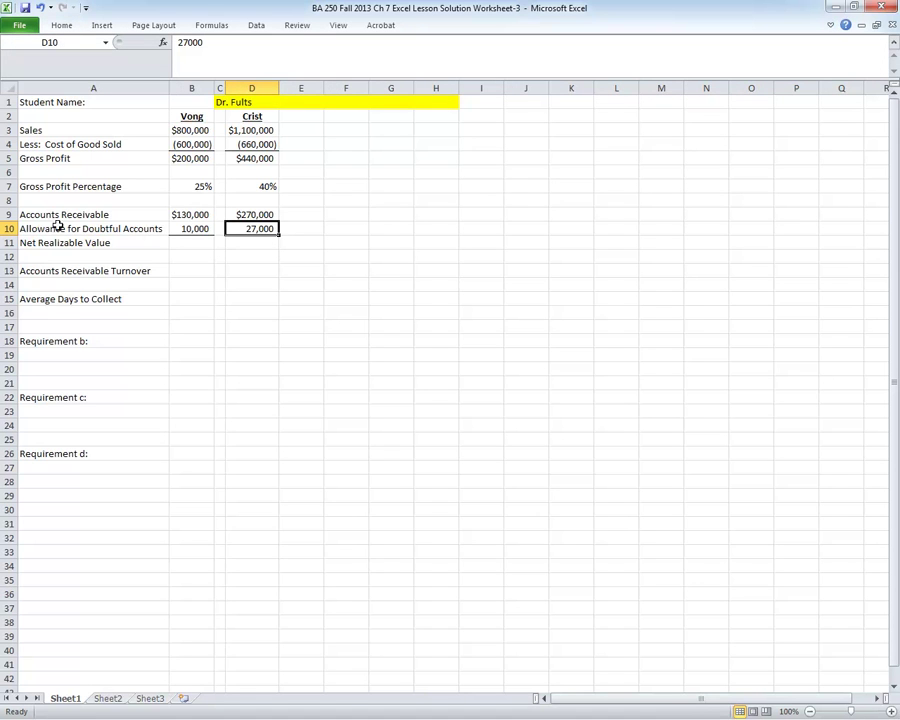
Prefix the Allowance for Doubtful Accounts label in A10 with "Less:".
left_click(52, 229)
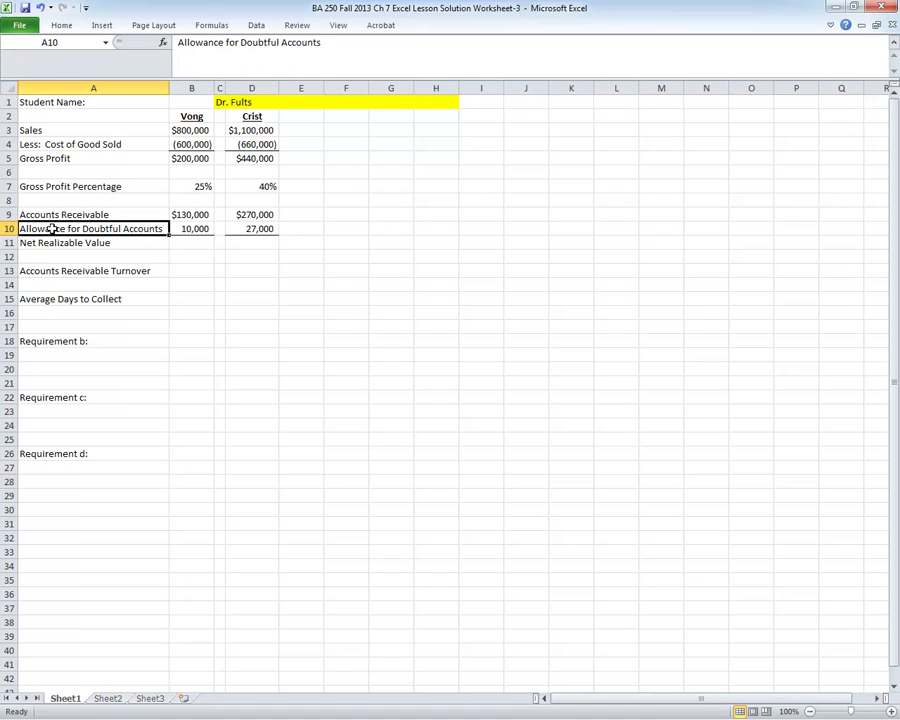
left_click(174, 42)
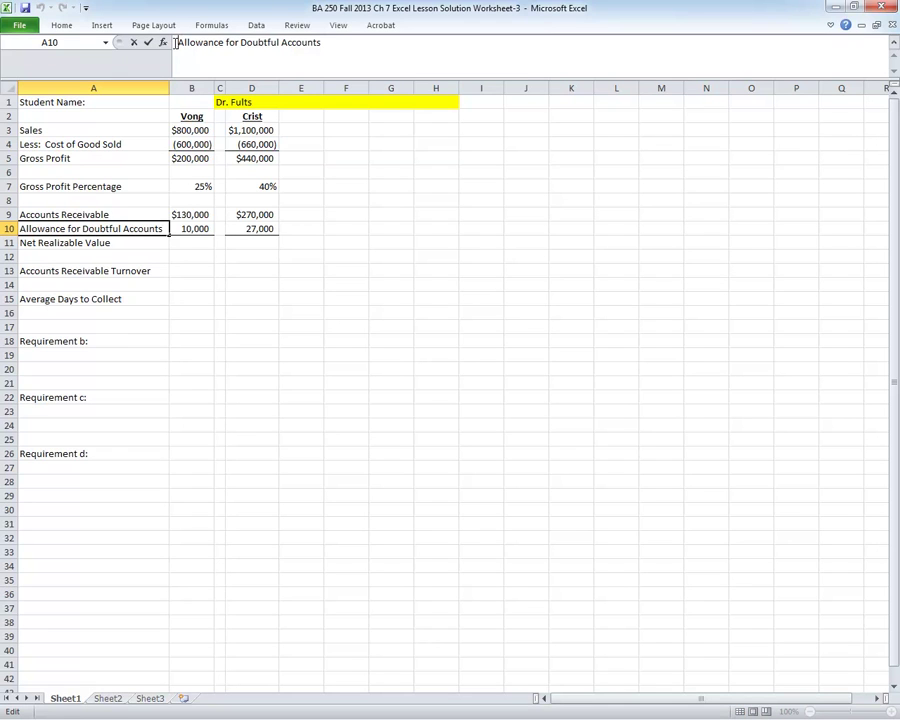
type("Less:")
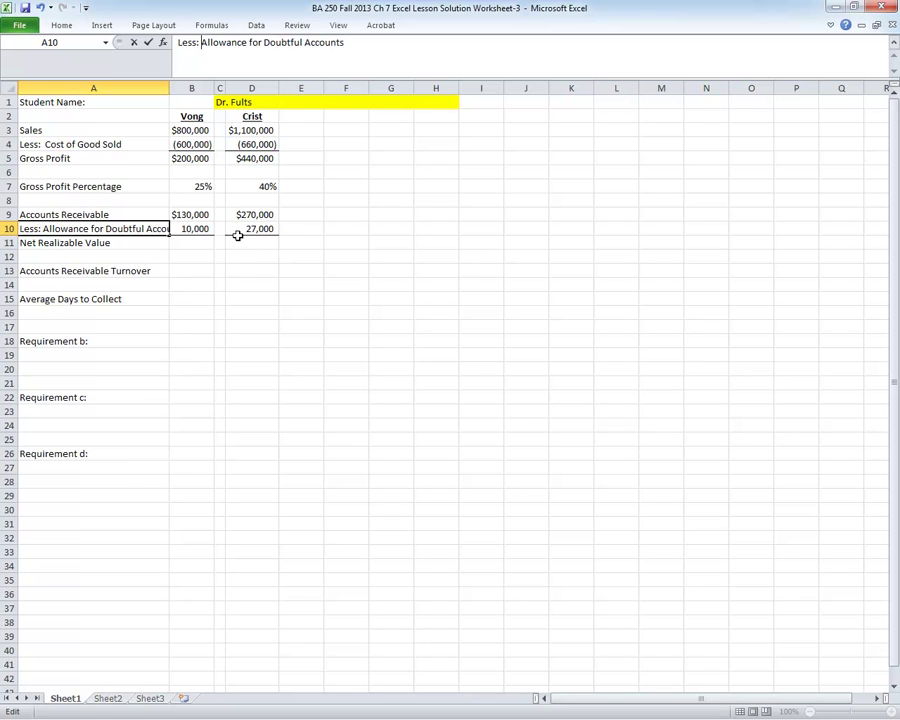
key("Return")
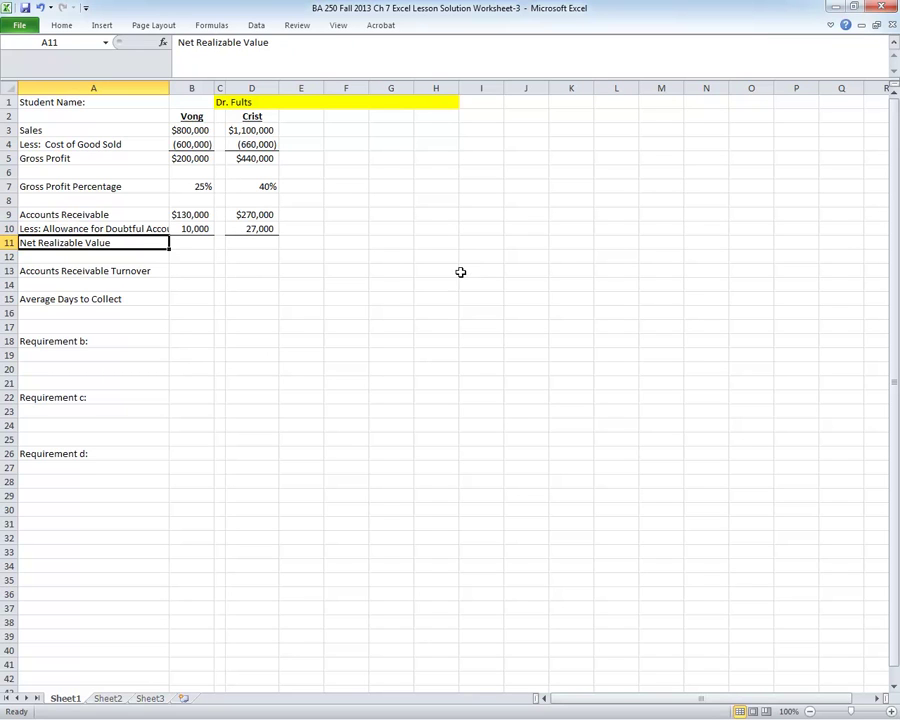
Make the allowance amounts negative by entering -10000 in B10 for Vong and -27000 in D10 for Crist.
left_click(188, 228)
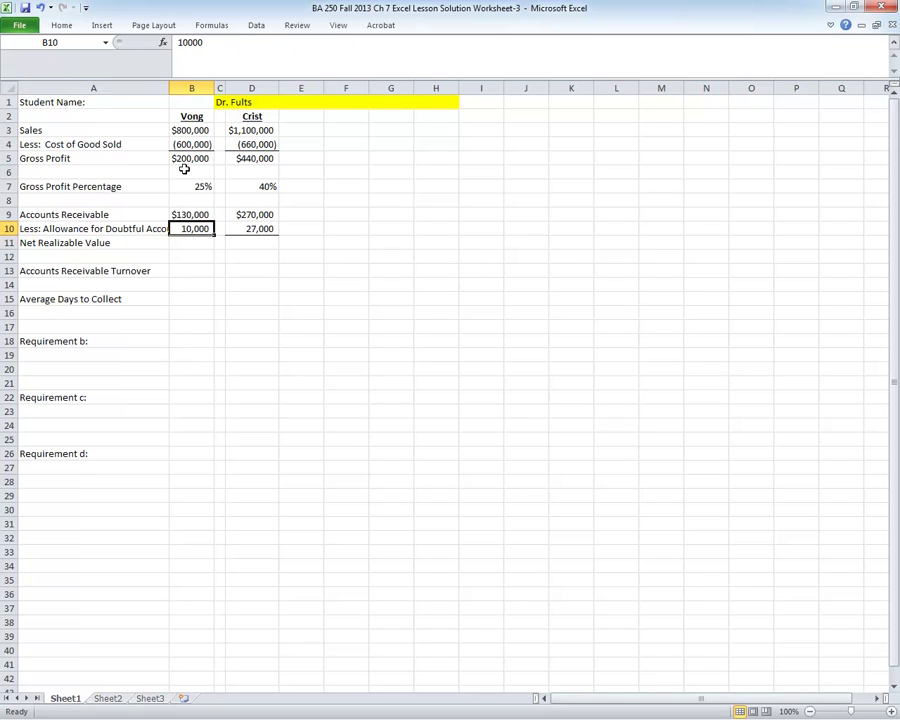
left_click(180, 45)
type("-")
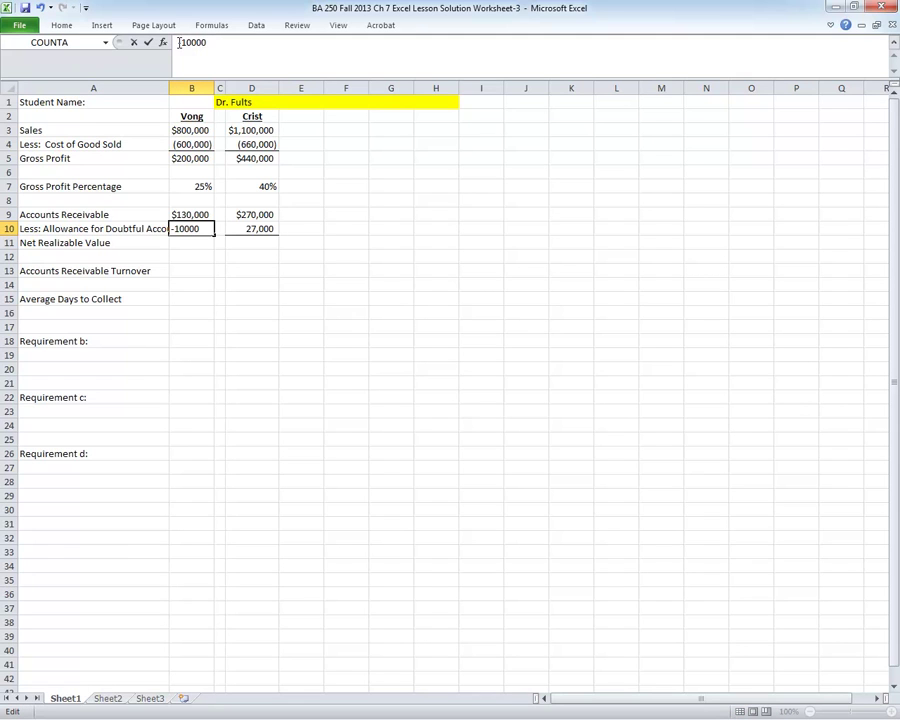
key("Return")
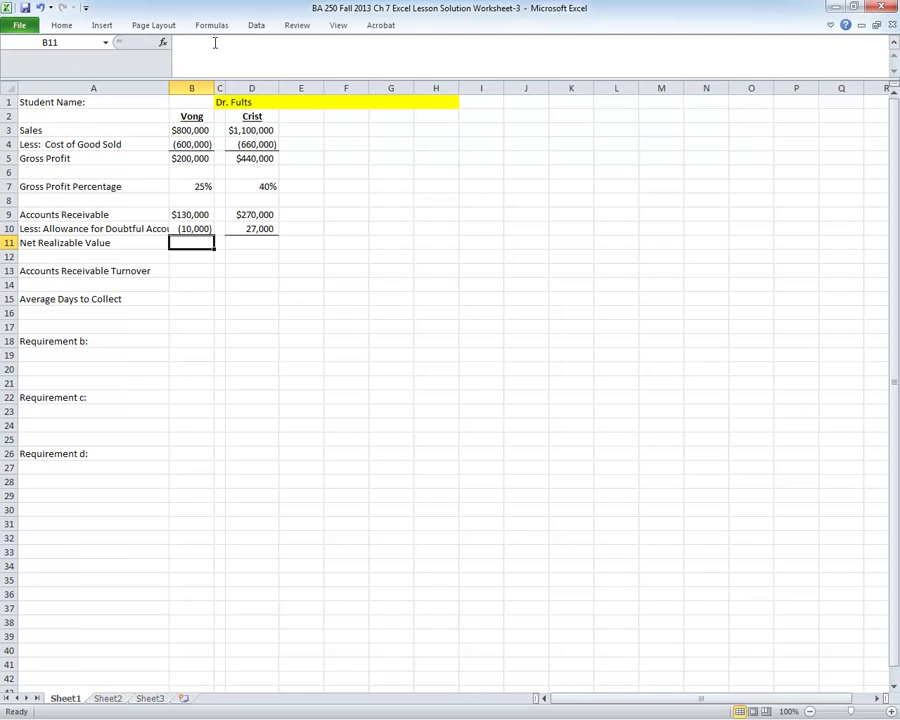
left_click(250, 228)
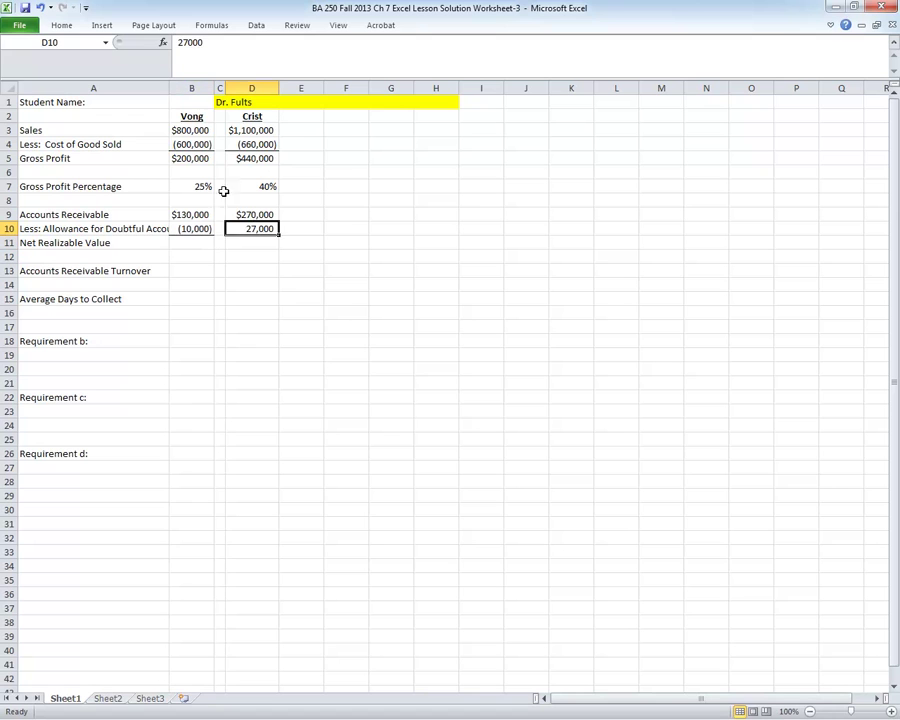
left_click(177, 42)
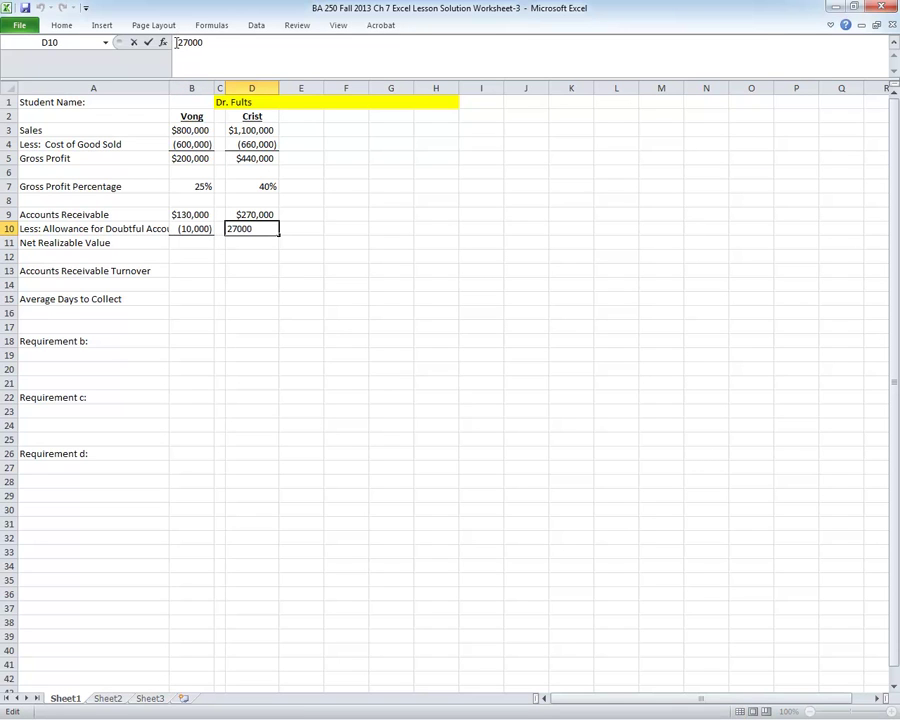
type("-")
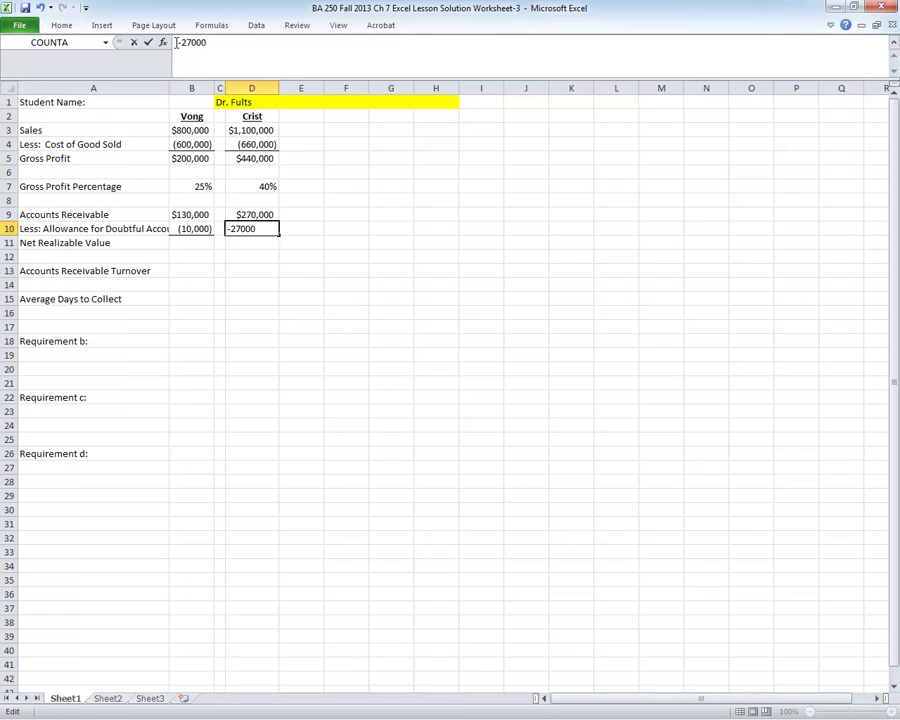
key("Return")
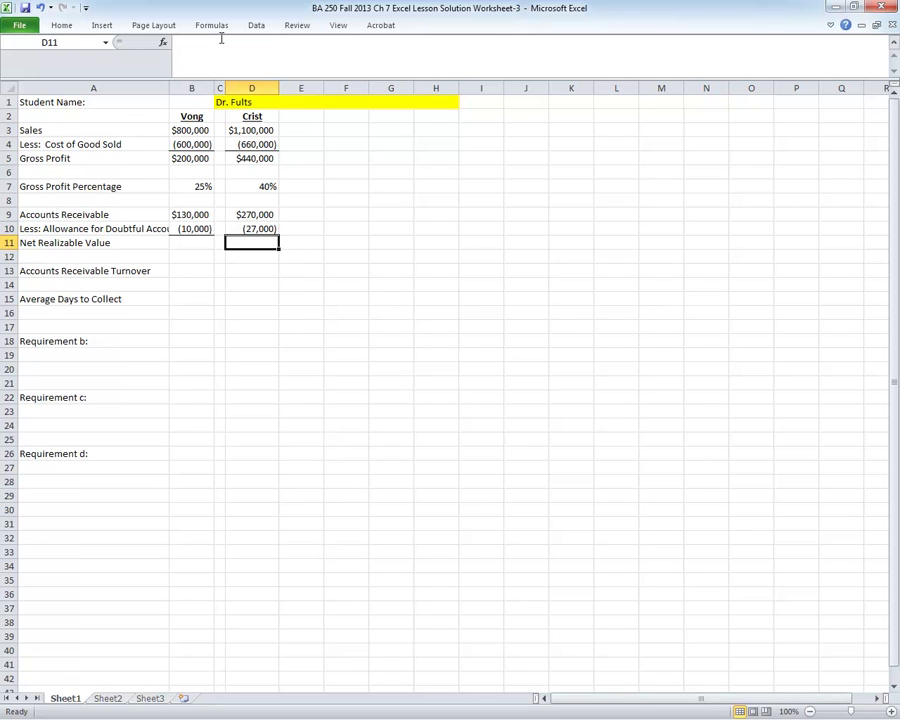
Calculate Vong's Net Realizable Value in B11 by using AutoSum on the receivable and allowance amounts in B9:B10.
left_click(180, 241)
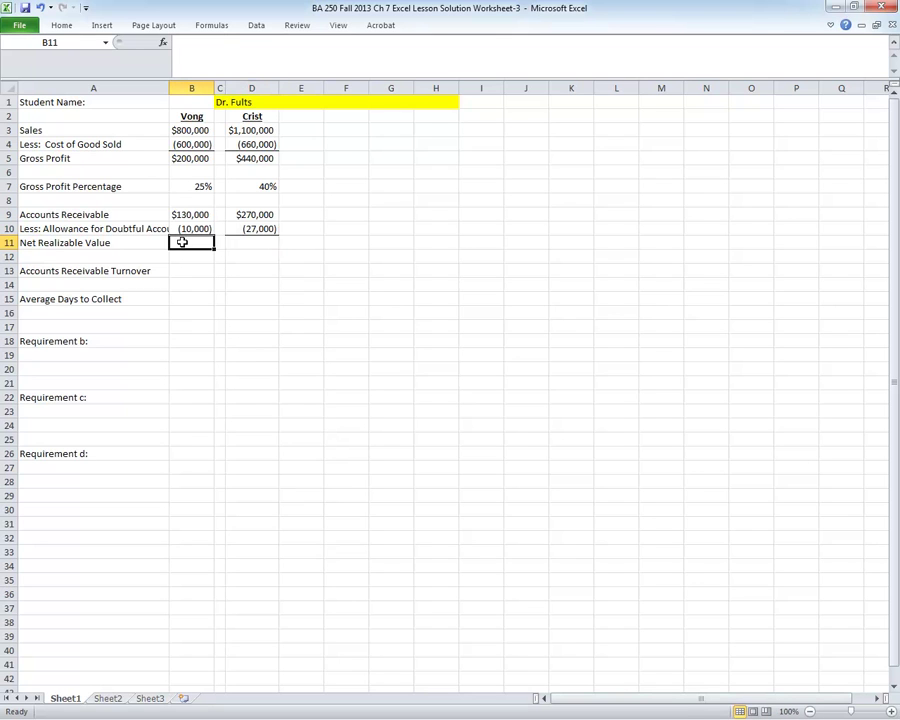
left_click(61, 25)
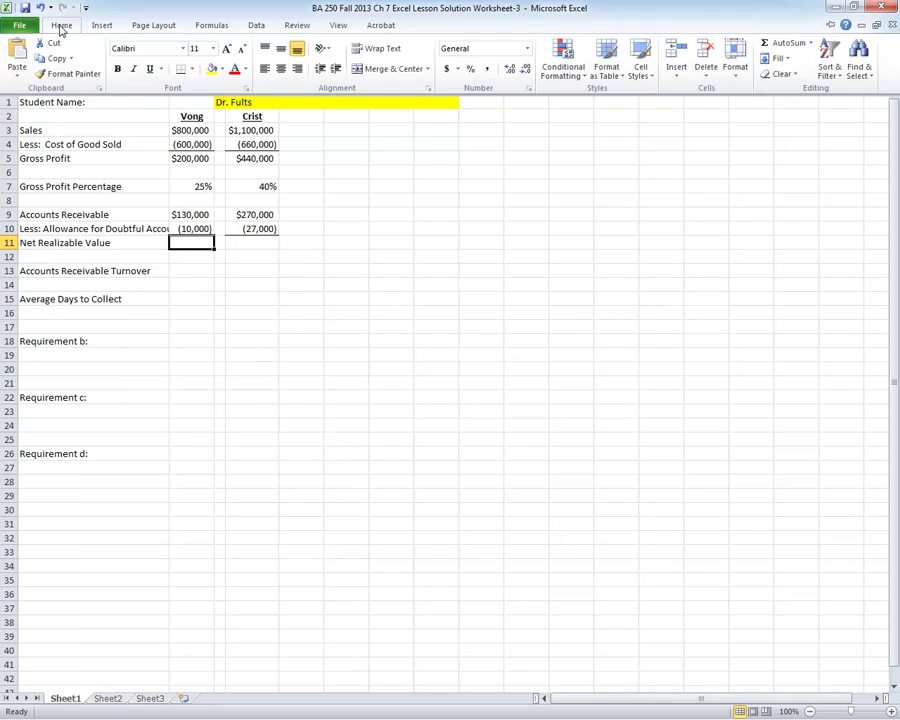
left_click(783, 42)
key("Return")
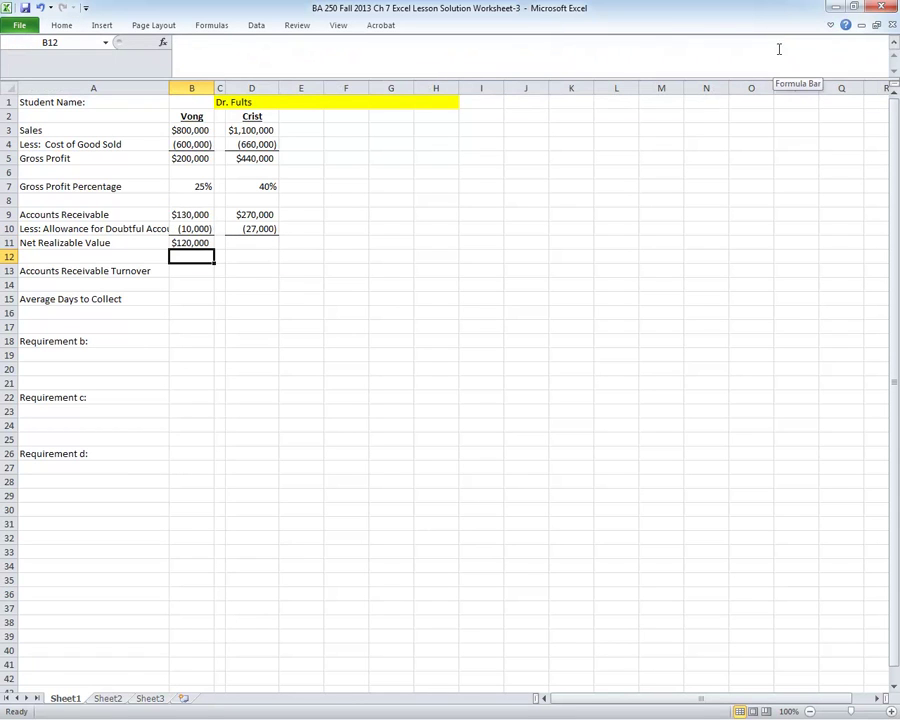
Calculate Crist's Net Realizable Value in D11 with AutoSum, using =SUM(D9:D10).
left_click(261, 243)
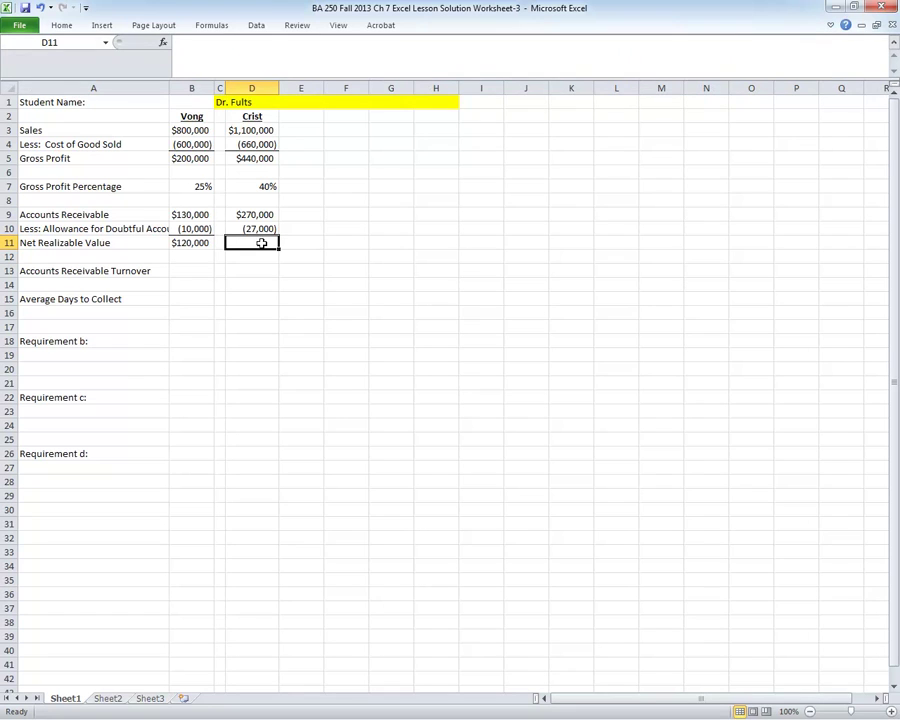
left_click(63, 25)
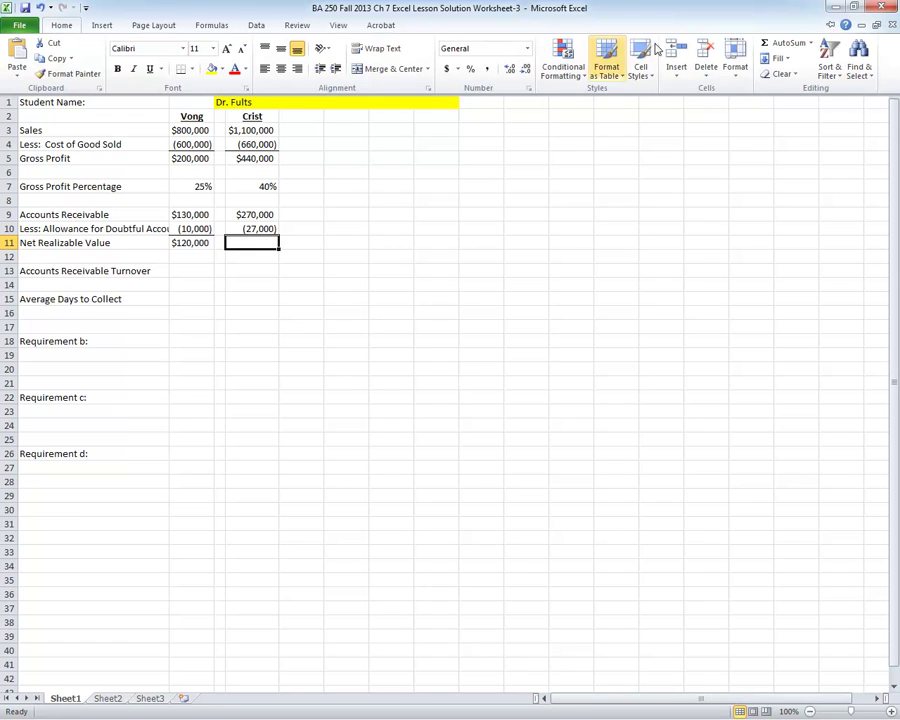
left_click(786, 43)
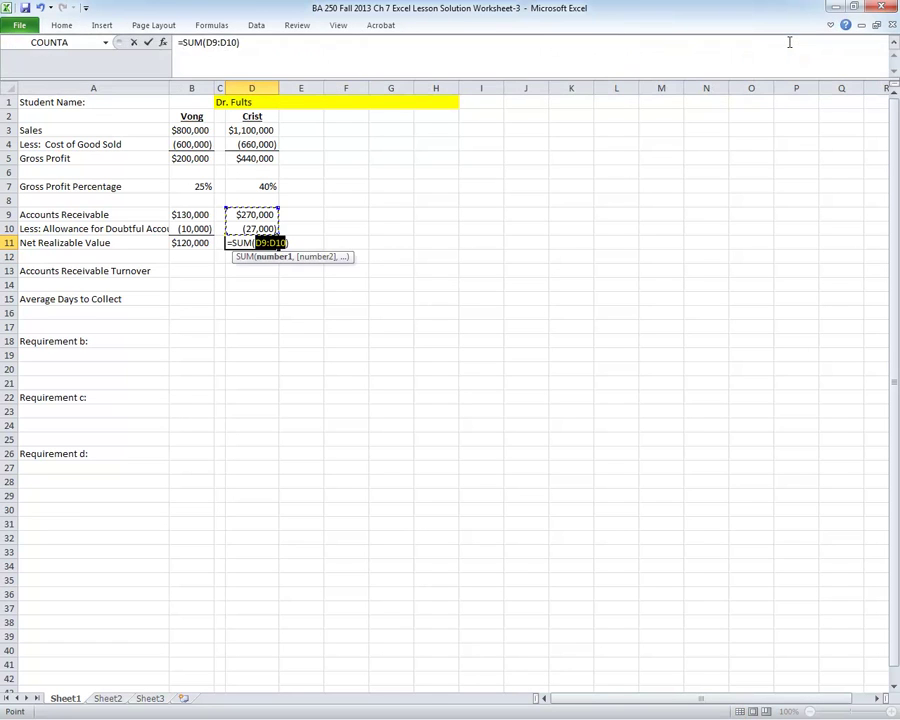
key("Return")
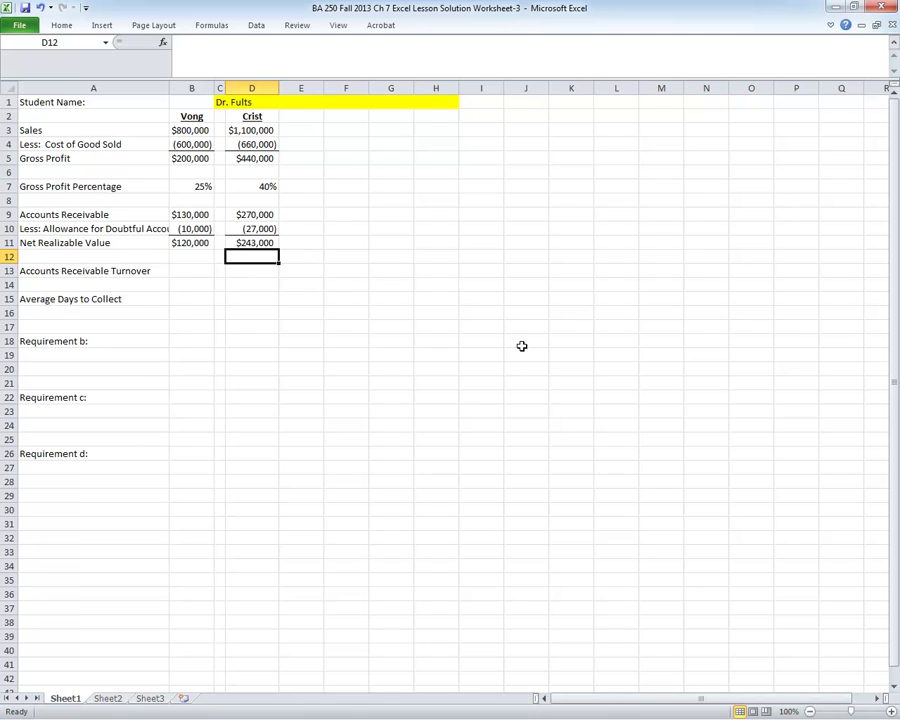
Format the Gross Profit cells B5 through D5 as Number with 0 decimal places, a 1000 separator and black parenthesized negatives.
left_click(195, 159)
left_click_drag(211, 160, 250, 161)
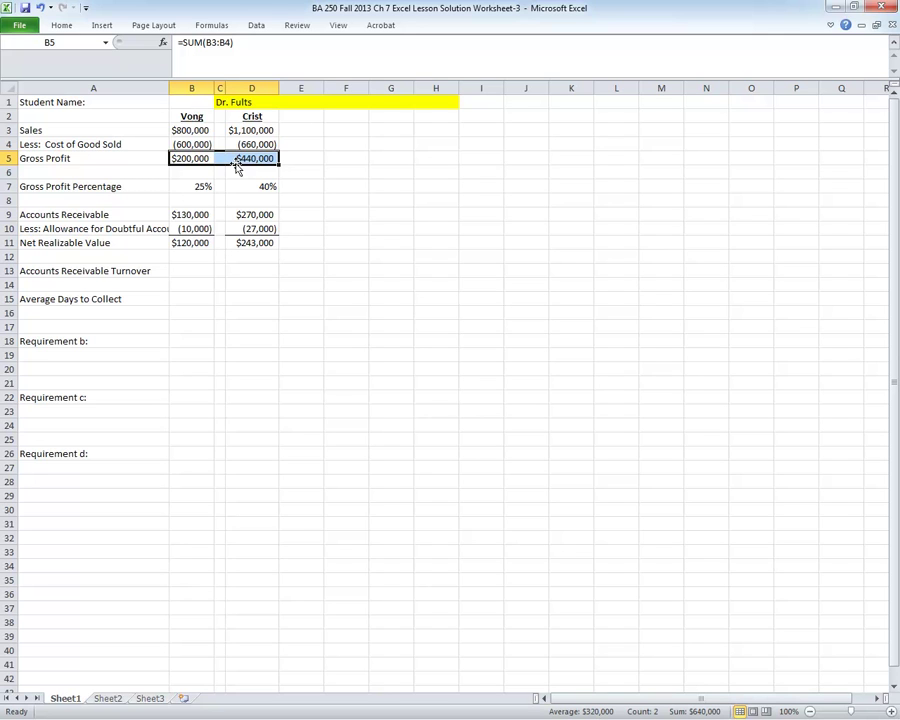
left_click(58, 26)
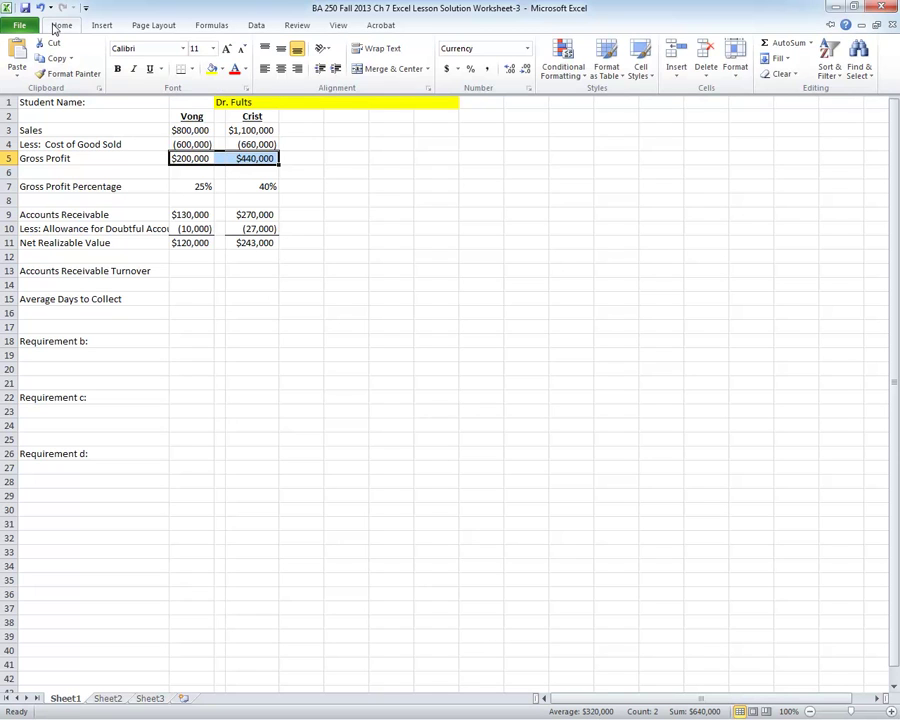
left_click(739, 76)
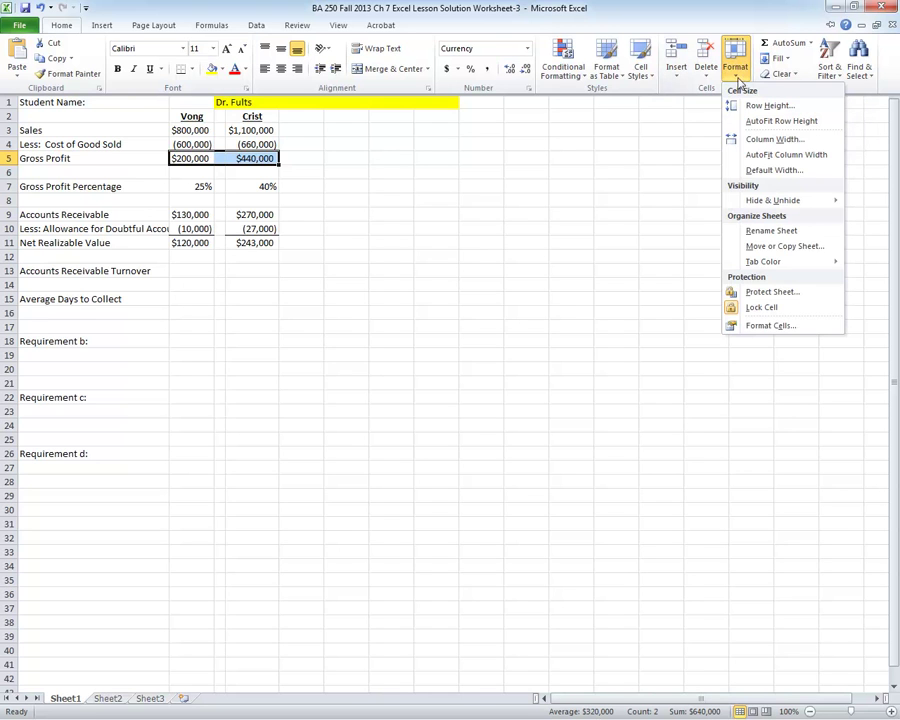
left_click(758, 326)
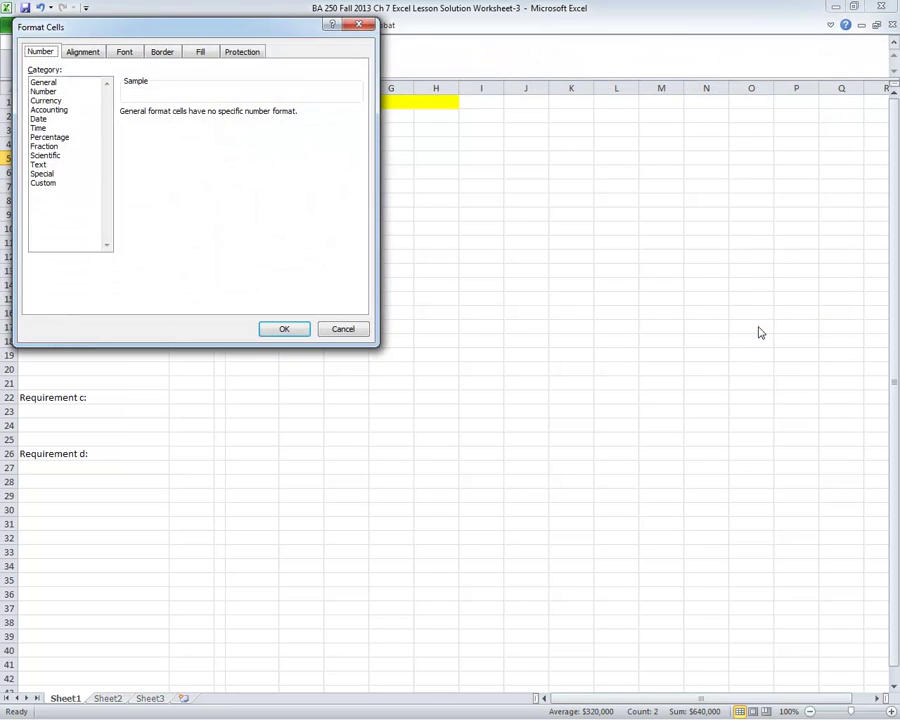
left_click(44, 92)
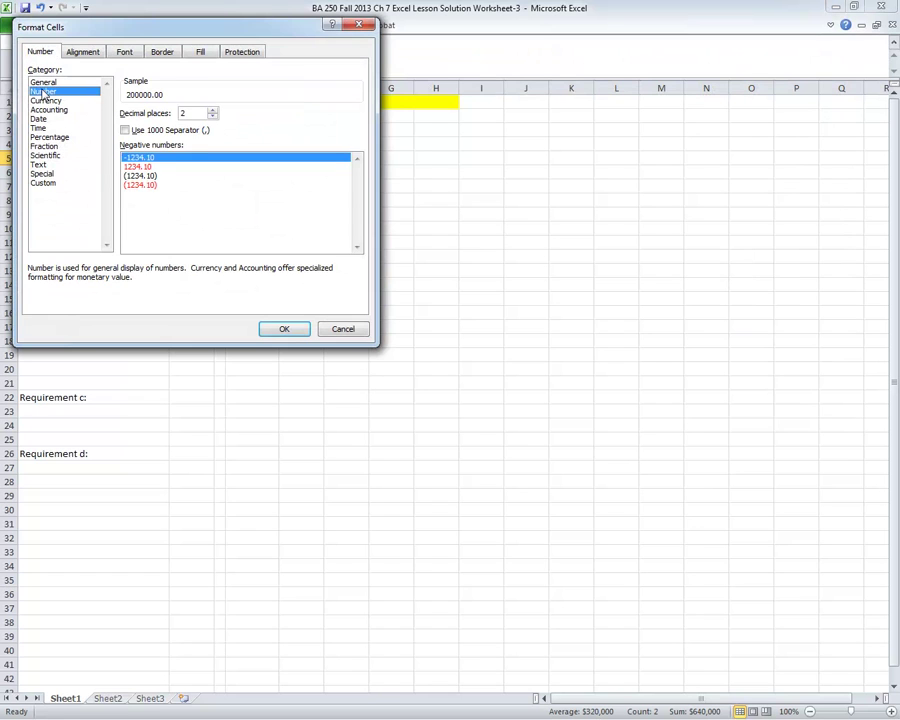
left_click(212, 117)
left_click(212, 117)
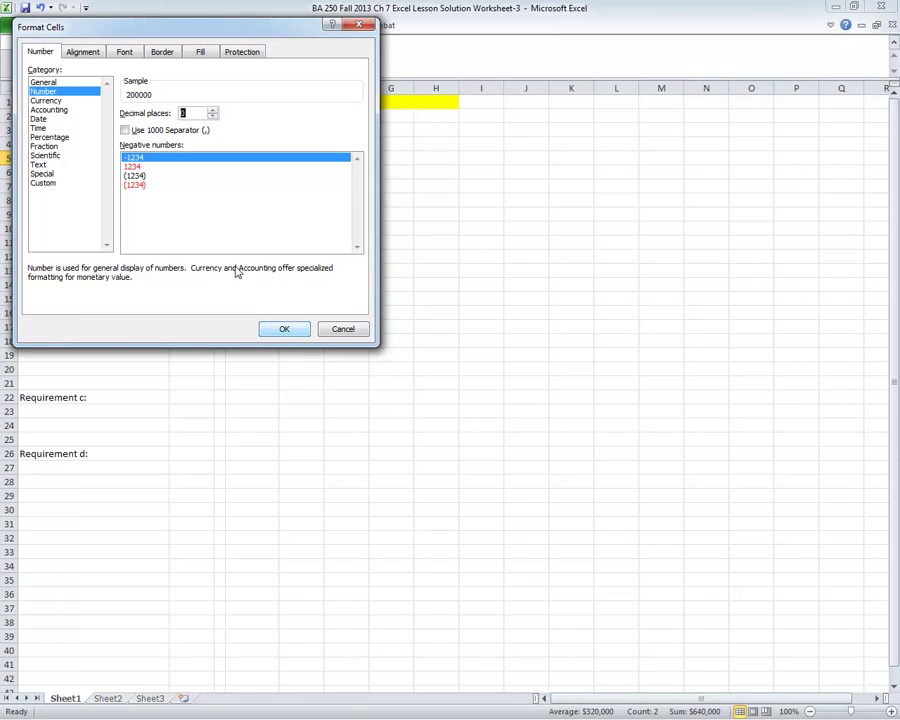
left_click(125, 130)
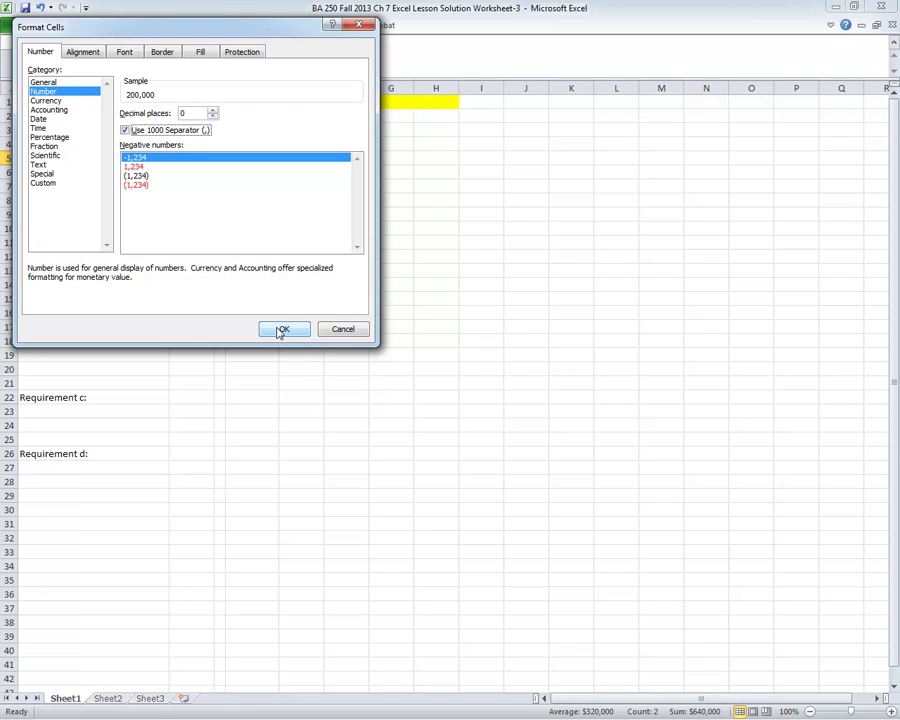
left_click(135, 176)
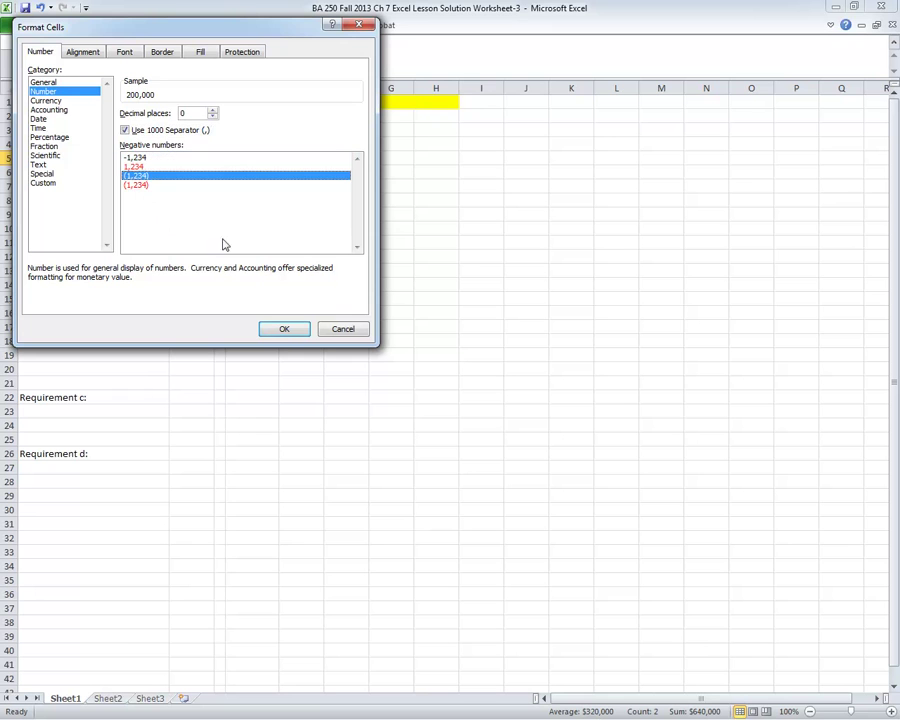
left_click(284, 331)
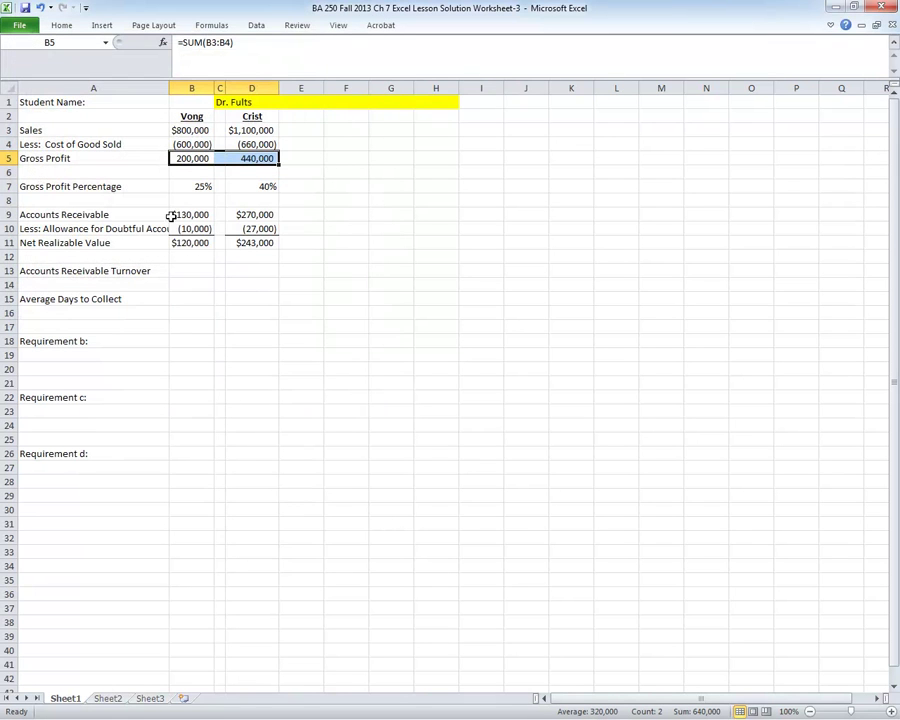
Format the Net Realizable Value cells B11 through D11 as Number with 0 decimal places, a 1000 separator and black parenthesized negatives.
left_click_drag(176, 246, 239, 255)
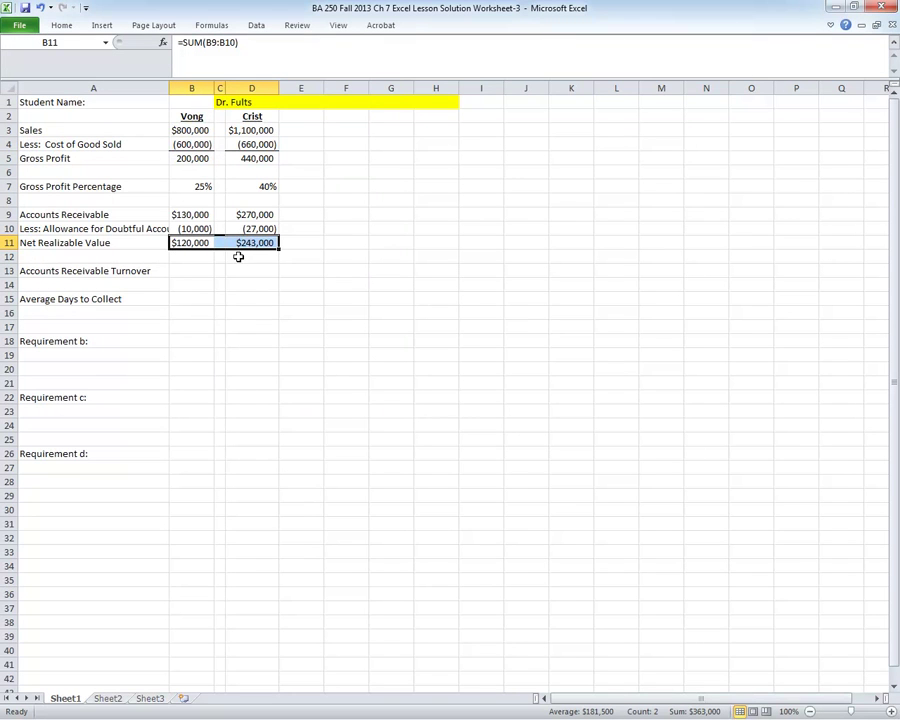
left_click(62, 26)
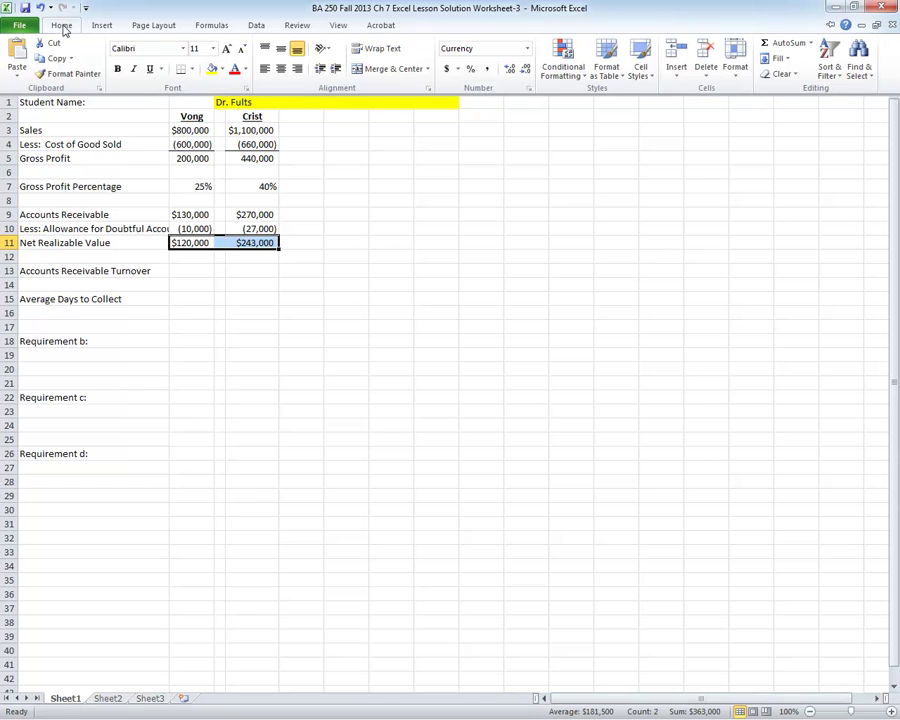
left_click(740, 66)
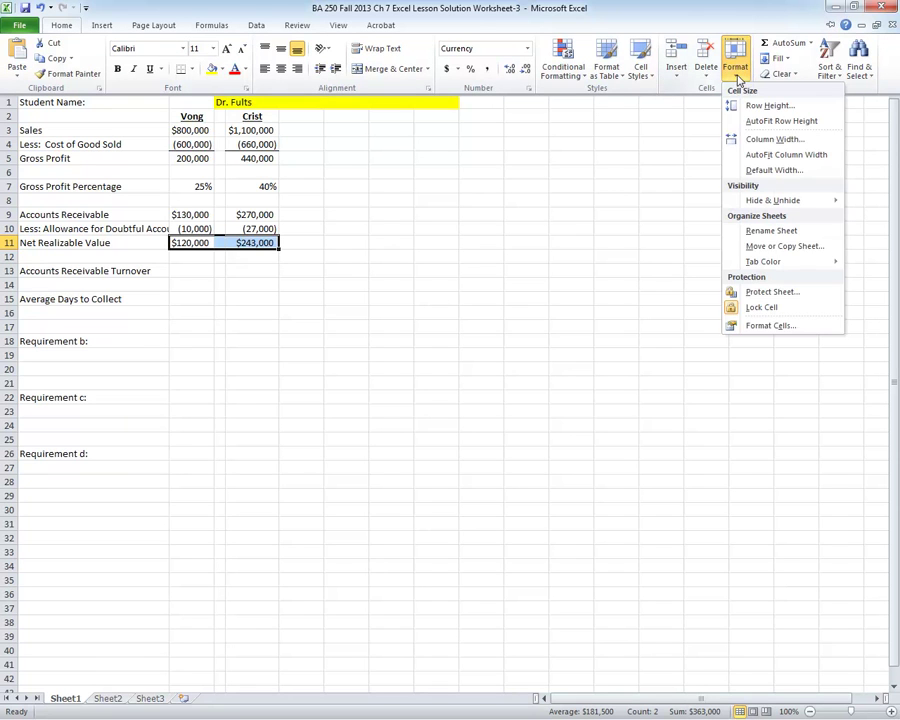
left_click(766, 327)
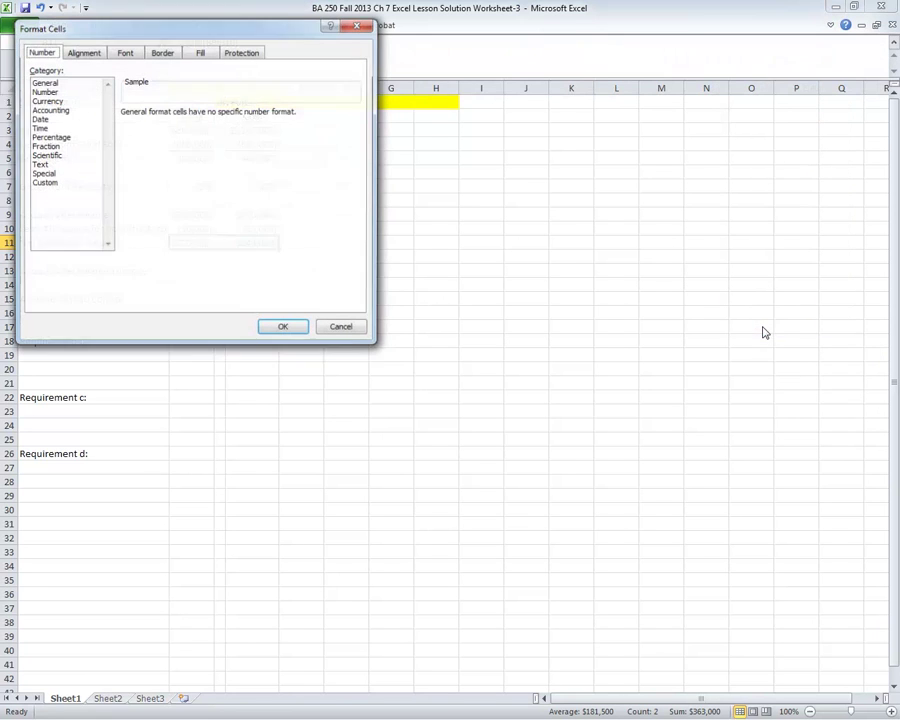
left_click(43, 91)
double_click(212, 117)
left_click(125, 131)
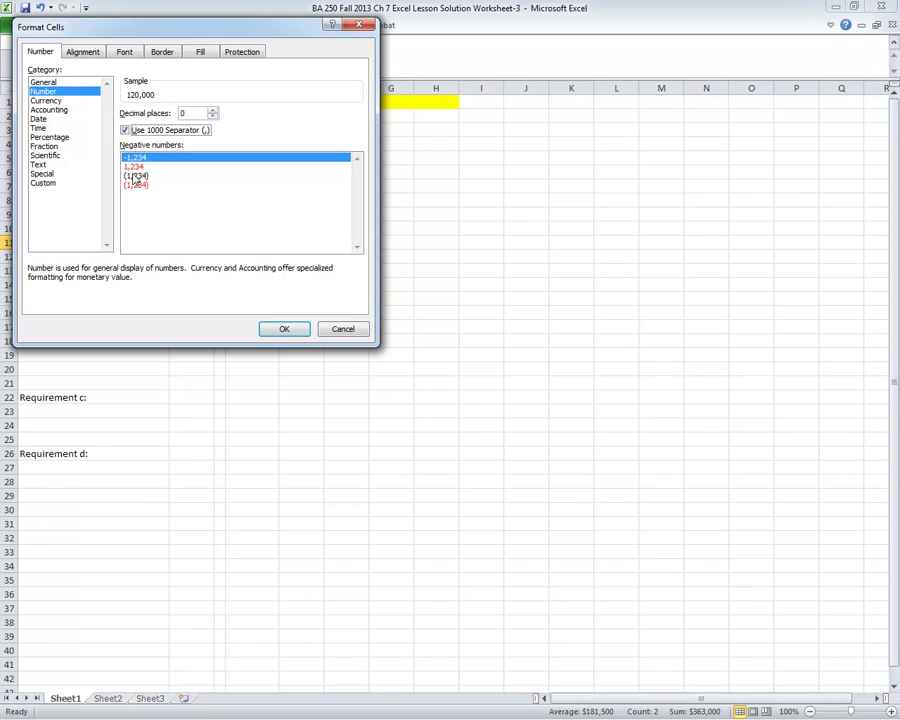
left_click(135, 176)
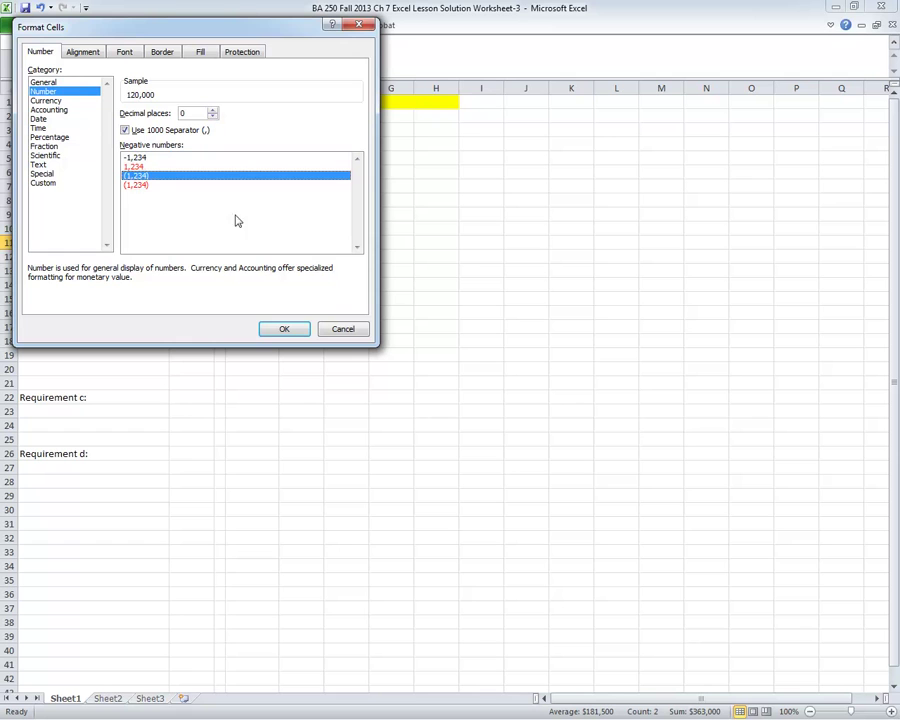
left_click(285, 330)
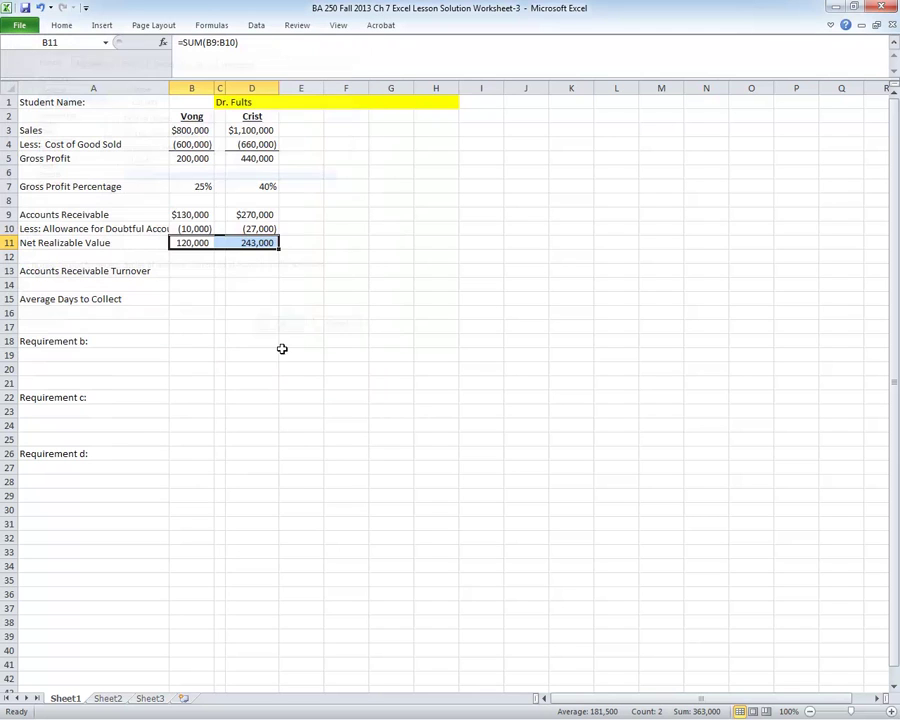
left_click(651, 454)
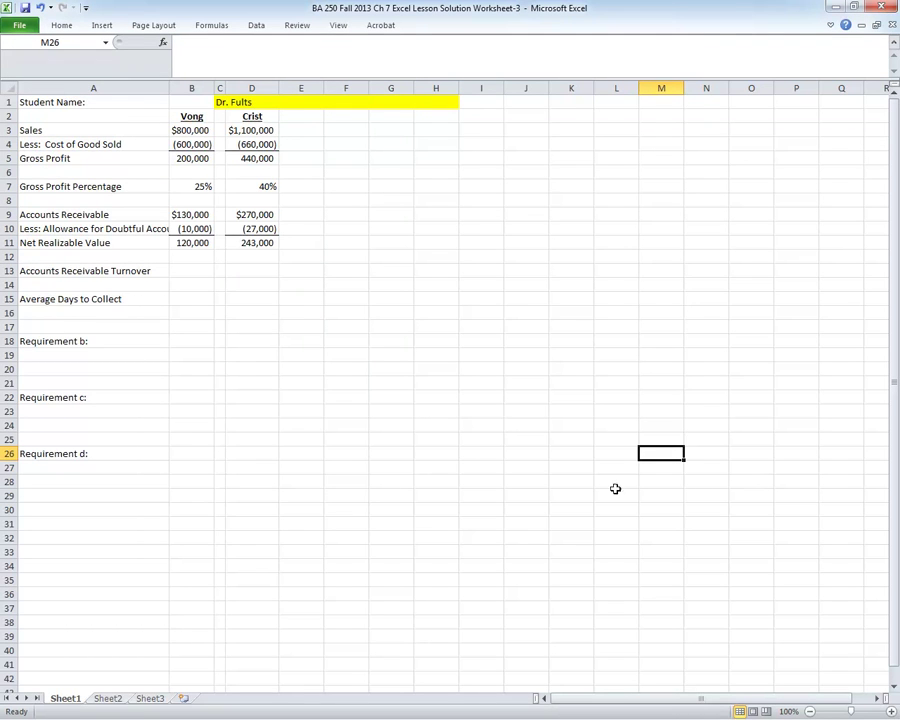
Calculate Vong's Accounts Receivable Turnover in B13 by dividing sales by accounts receivable with =B3/B9.
left_click(181, 272)
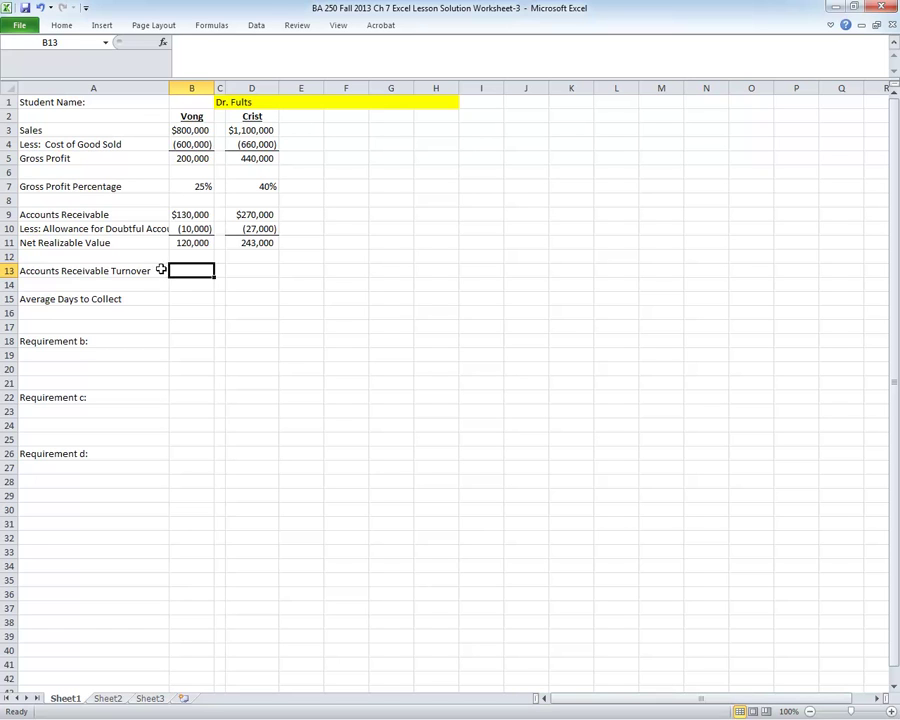
type("=")
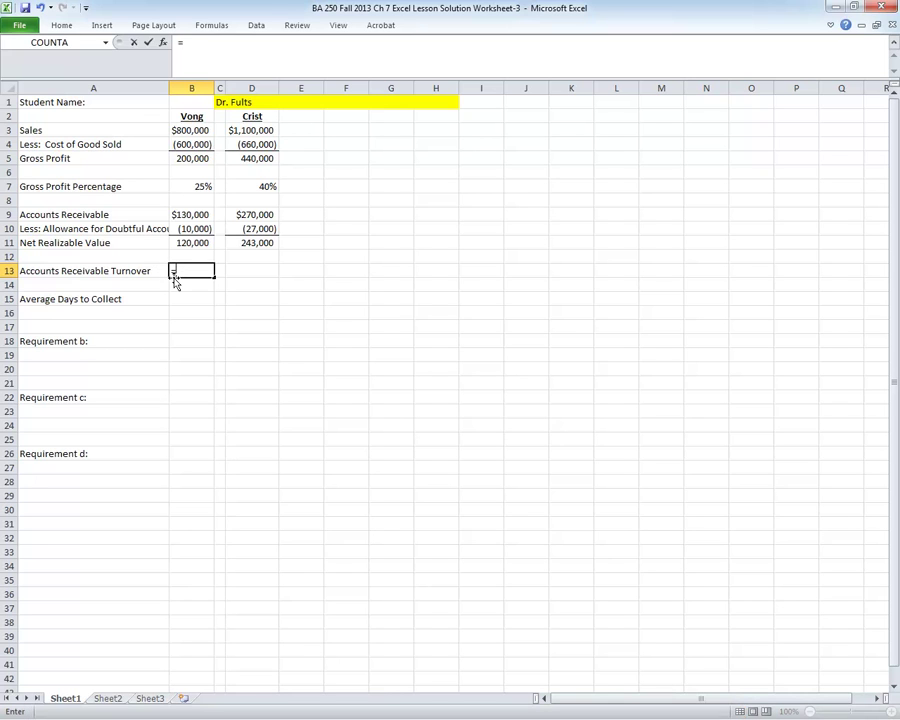
left_click(185, 130)
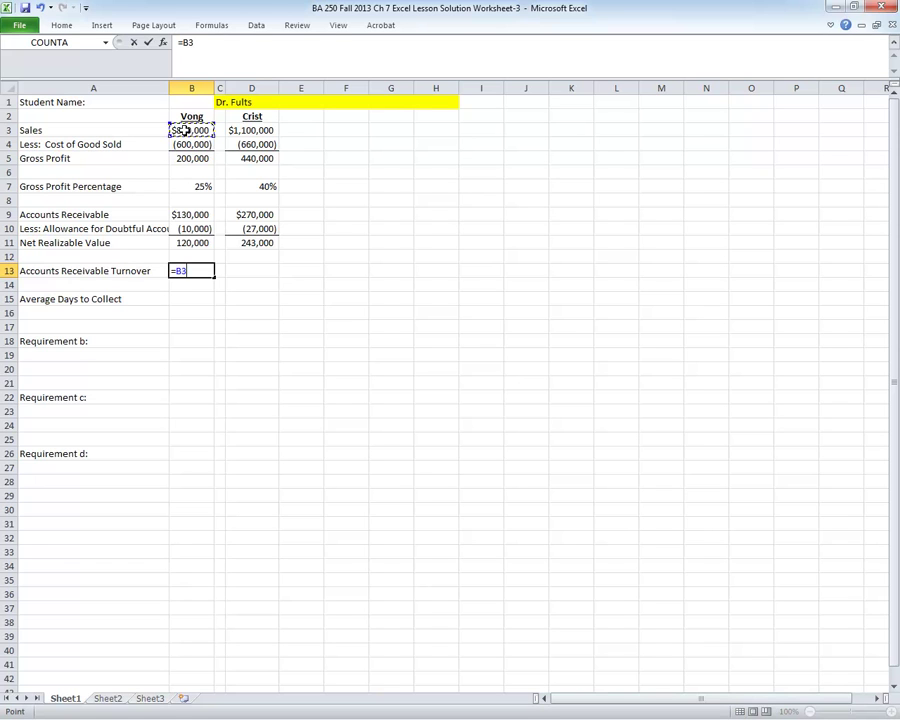
left_click(198, 43)
type("/")
left_click(188, 215)
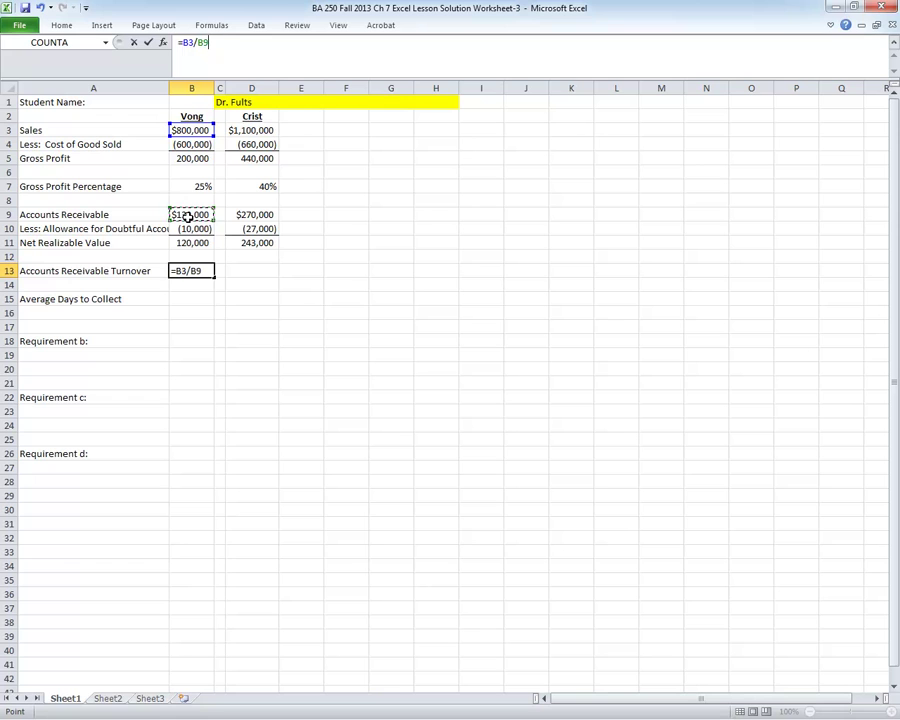
key("Return")
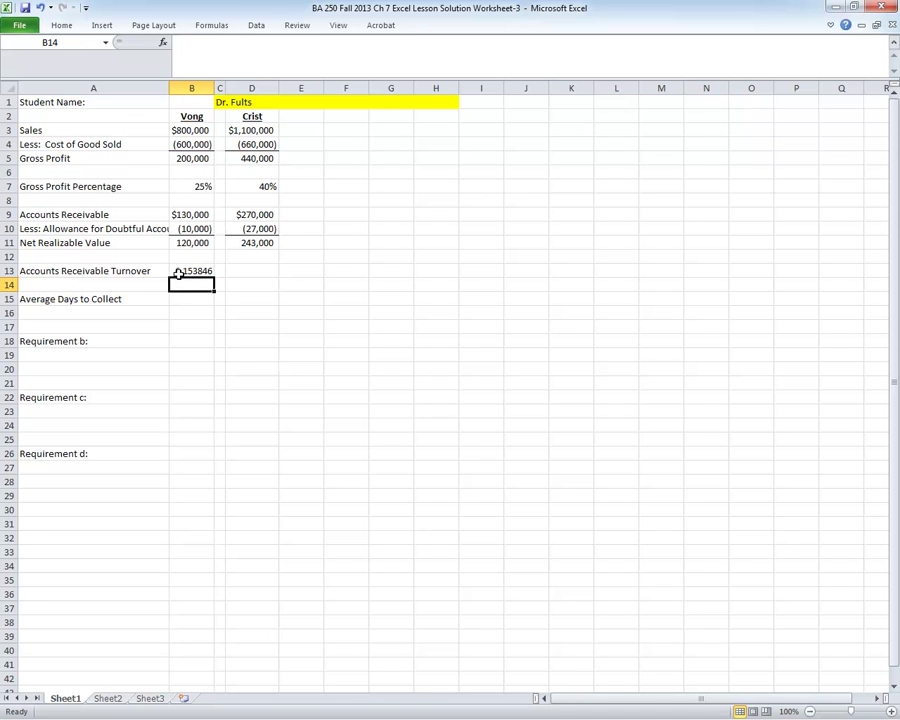
Calculate Crist's Accounts Receivable Turnover in D13 with the formula =D3/D9.
left_click(252, 271)
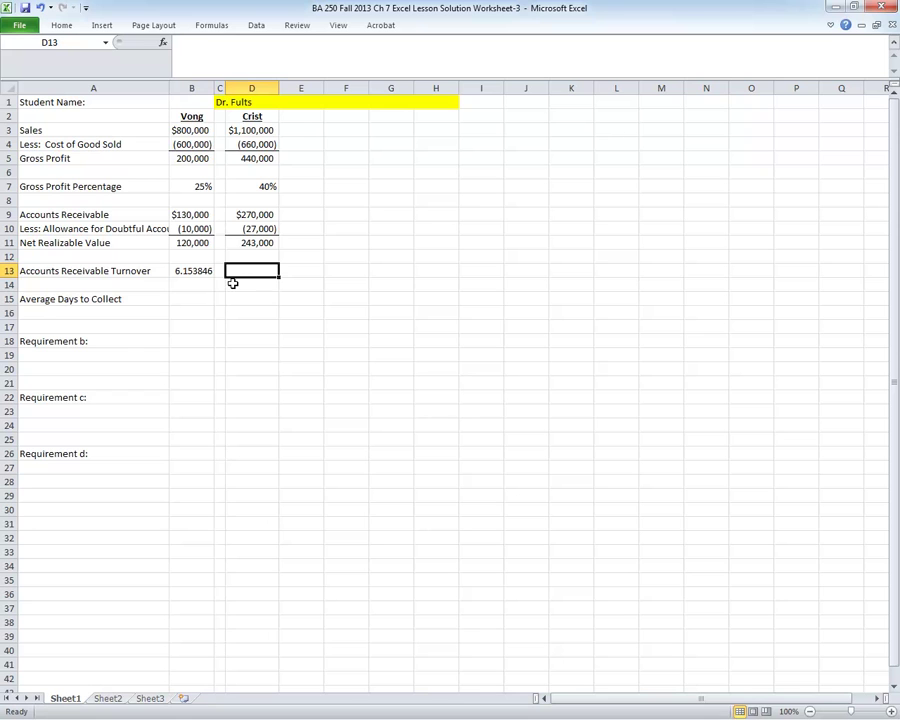
type("=")
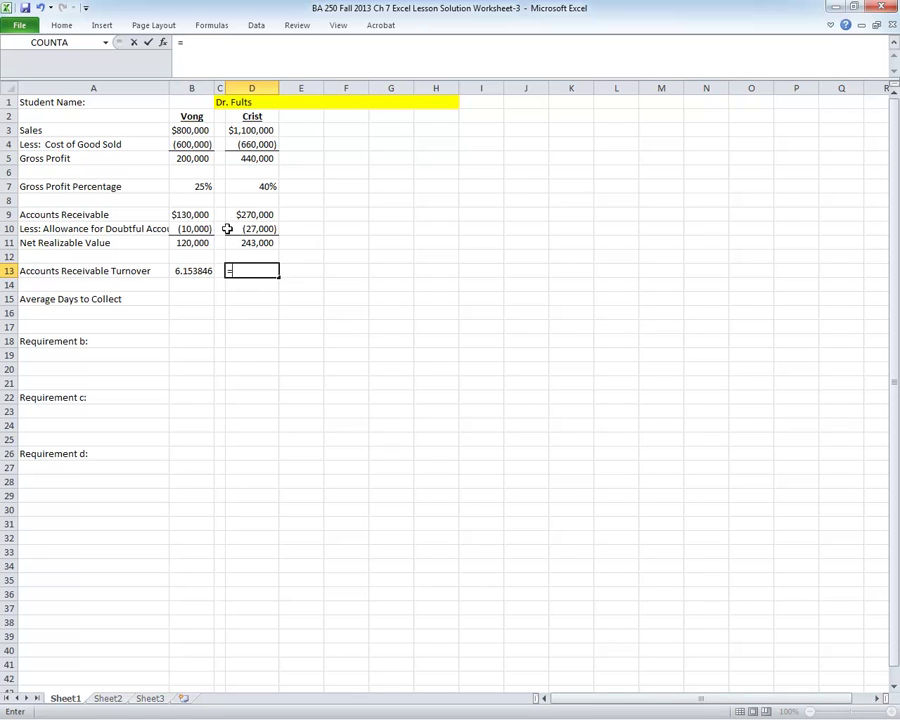
left_click(247, 131)
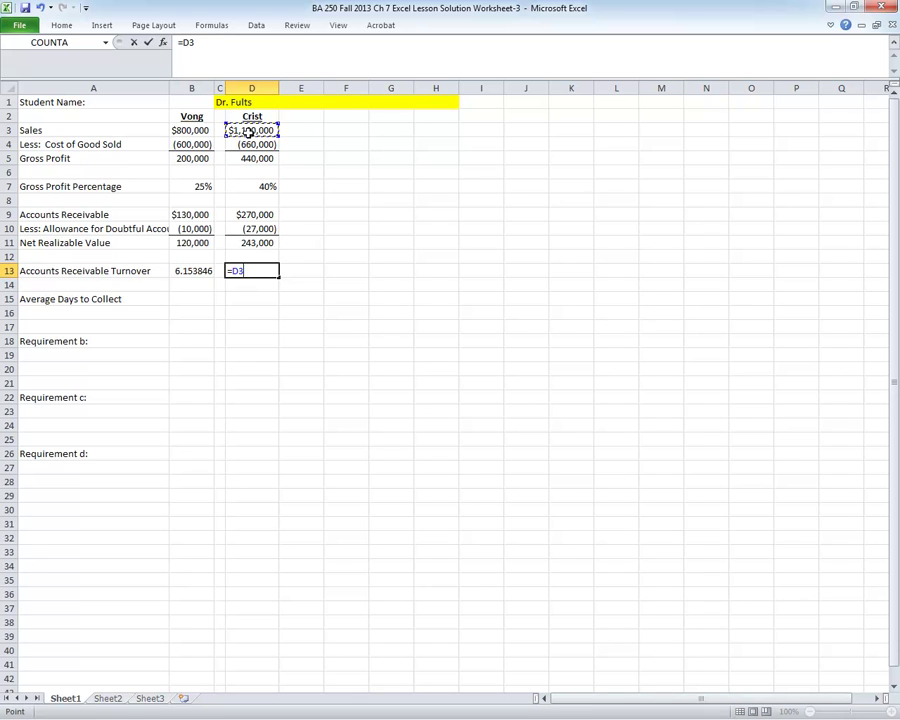
type("/")
left_click(253, 213)
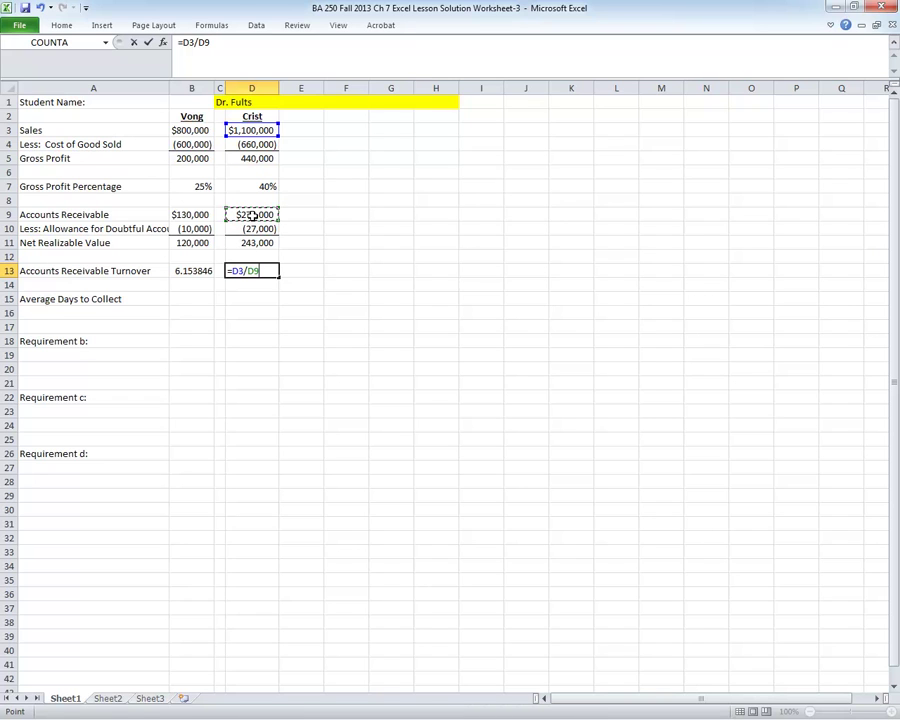
key("Return")
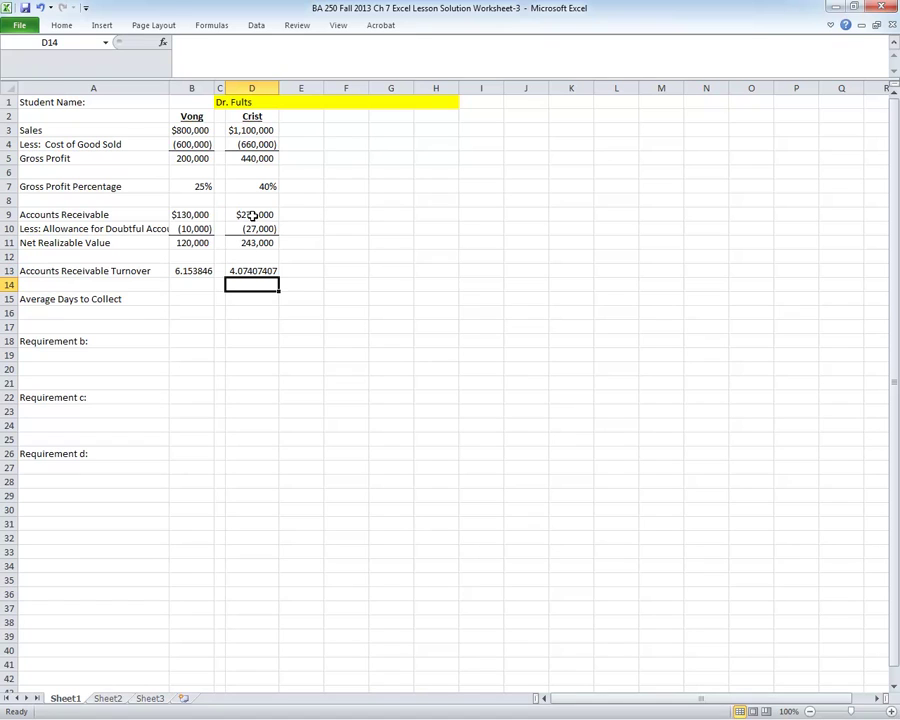
Calculate Vong's Average Days to Collect in B15 with the formula =365/B13.
left_click(188, 298)
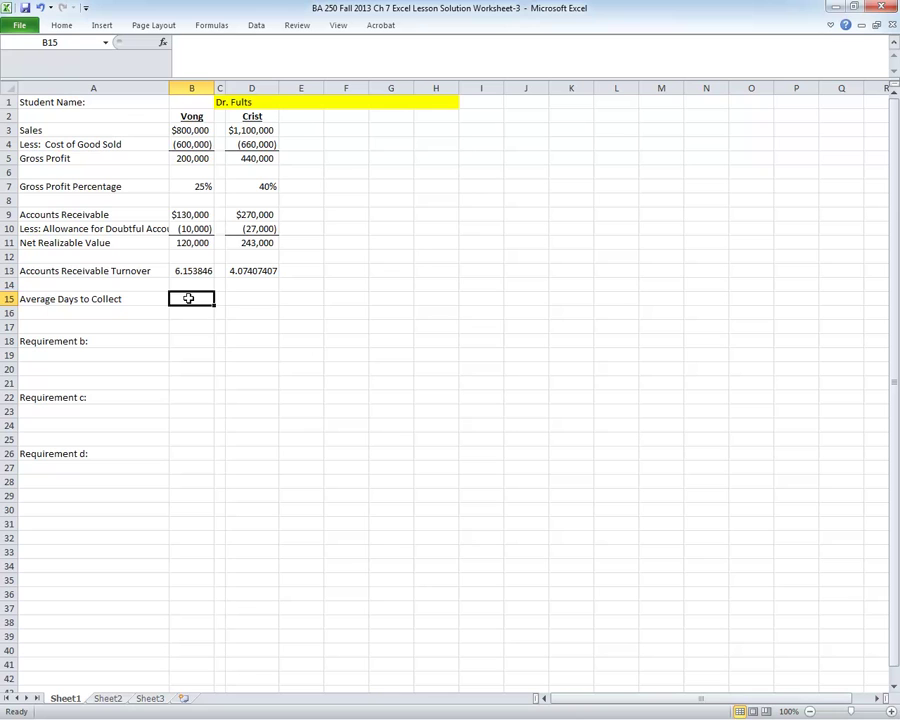
type("=")
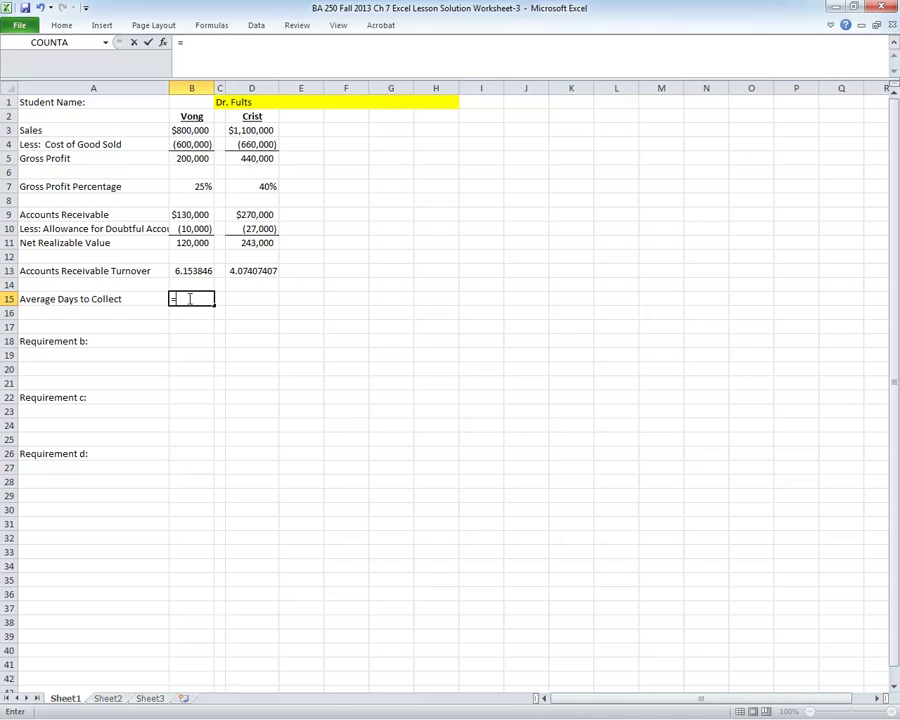
type("365/")
left_click(189, 272)
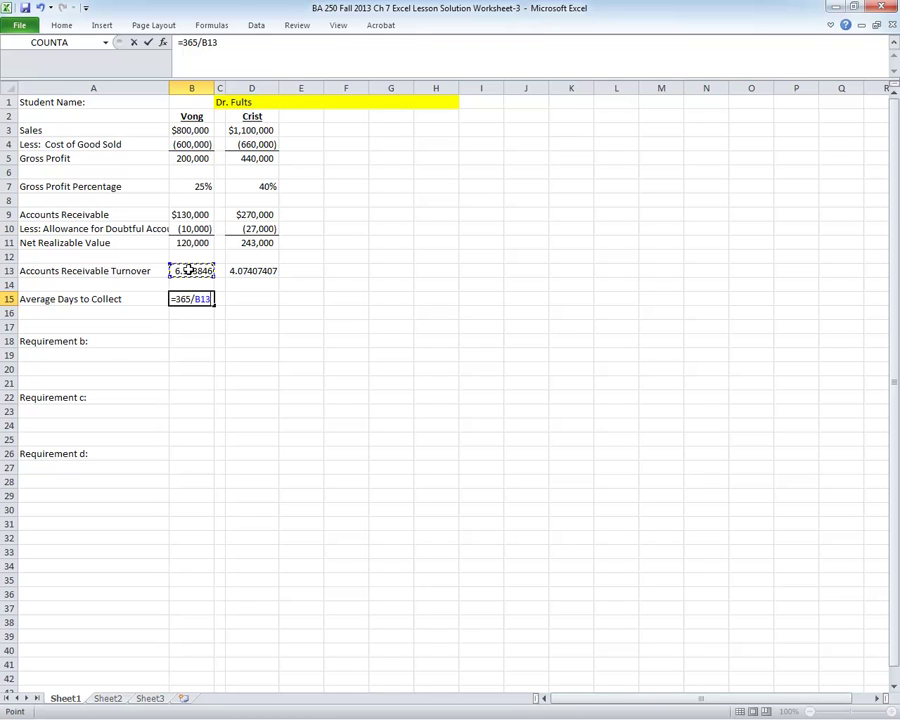
key("Return")
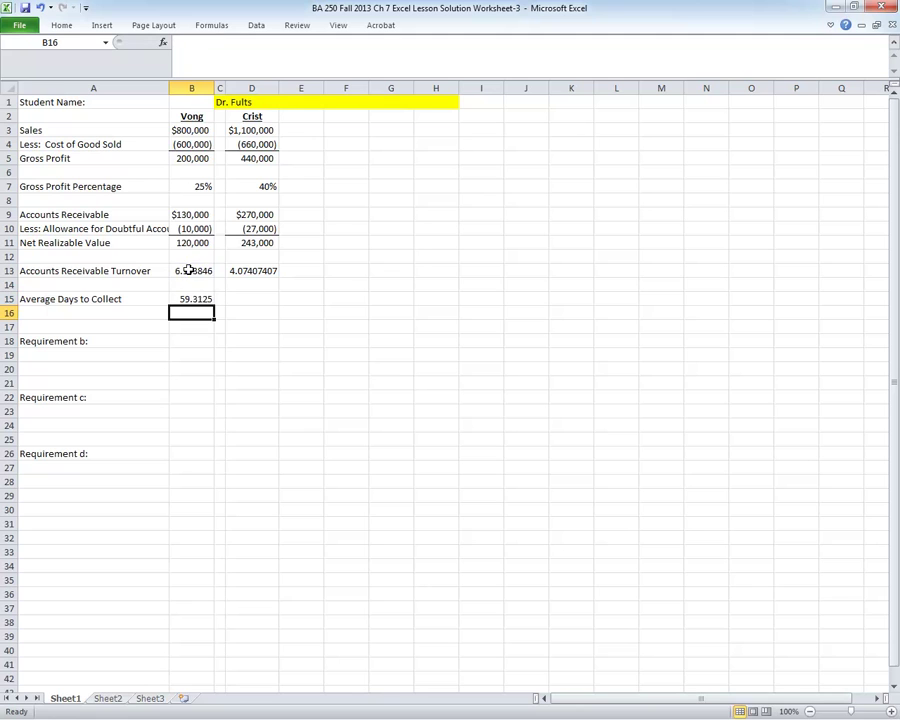
Calculate Crist's Average Days to Collect in D15 by dividing 365 by the turnover in D13.
left_click(257, 301)
type("=365")
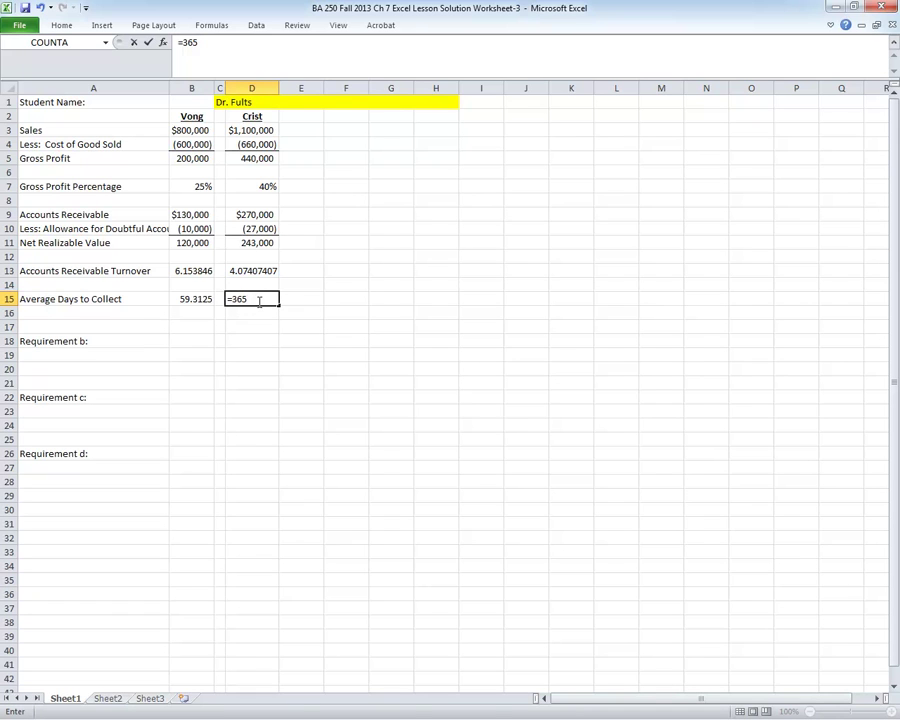
type("/")
left_click(245, 270)
key("Return")
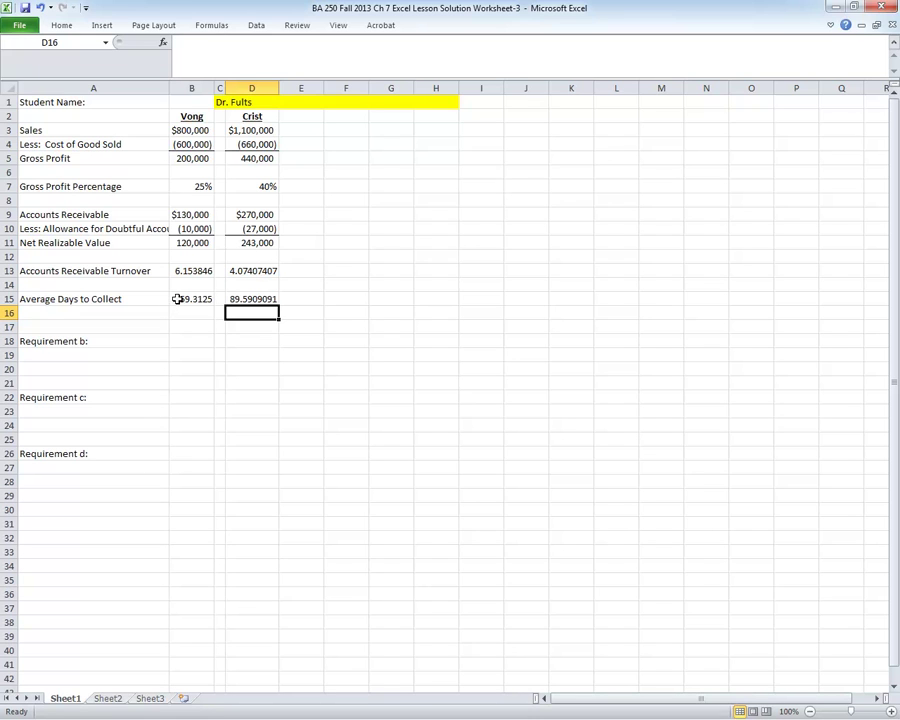
Format the Average Days to Collect cells B15 through D15 as Number with 0 decimal places and black parenthesized negatives.
left_click_drag(177, 299, 246, 297)
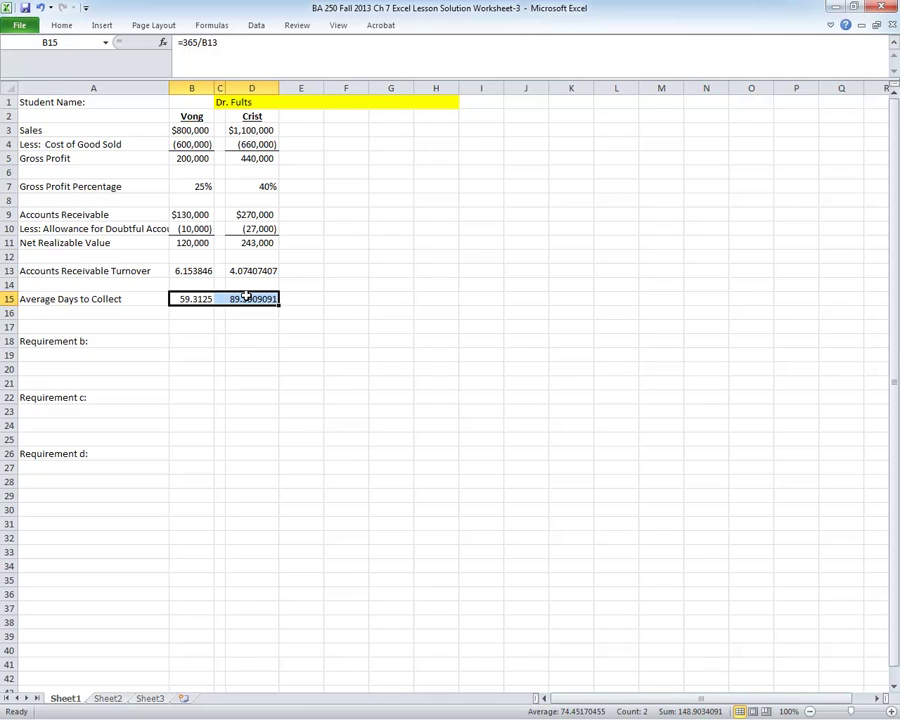
left_click(60, 28)
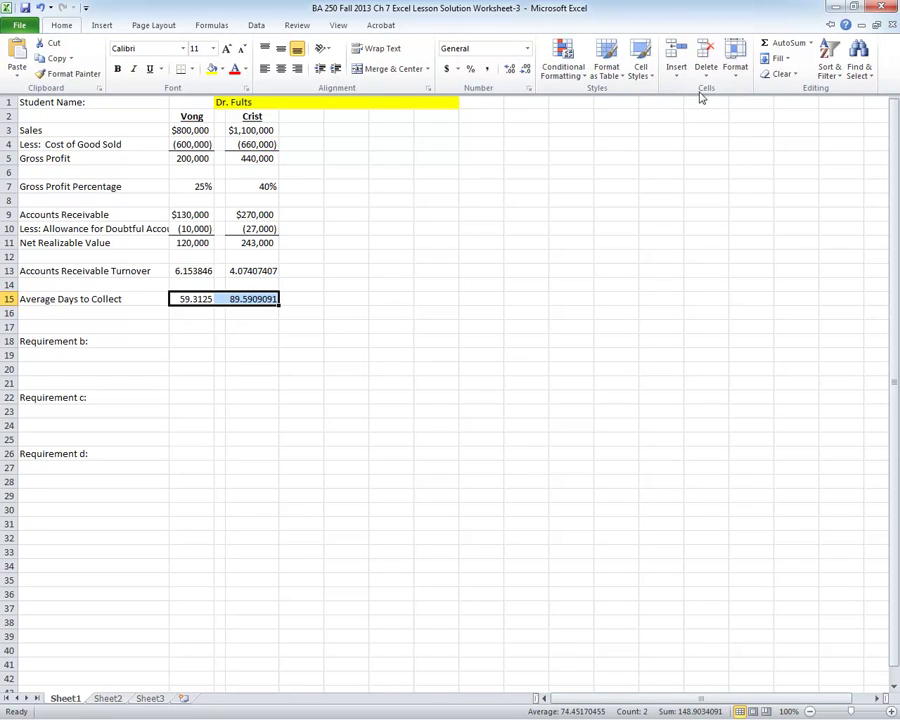
left_click(745, 77)
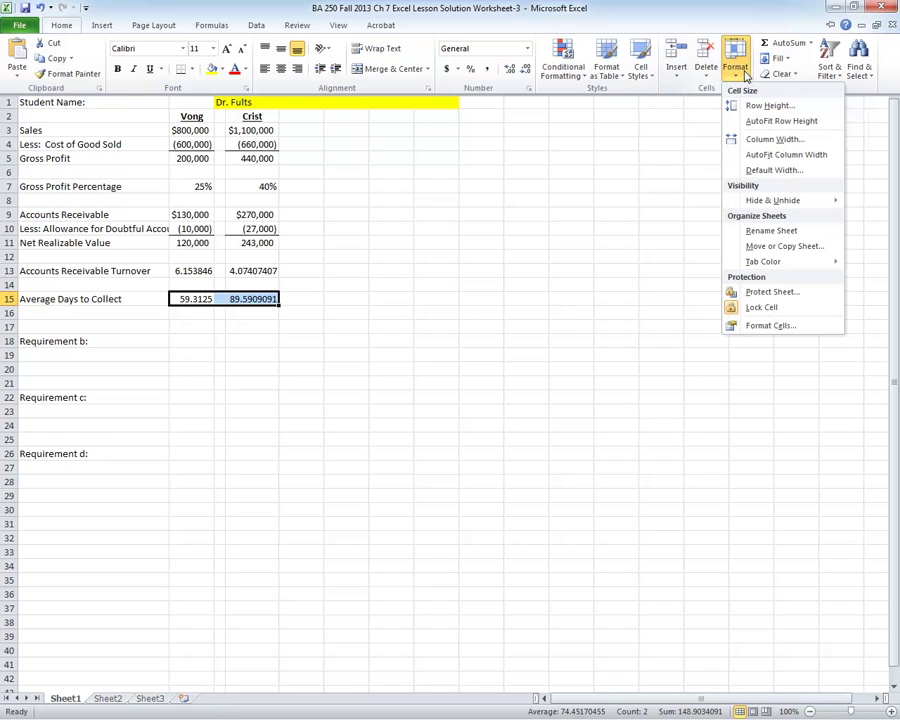
left_click(770, 326)
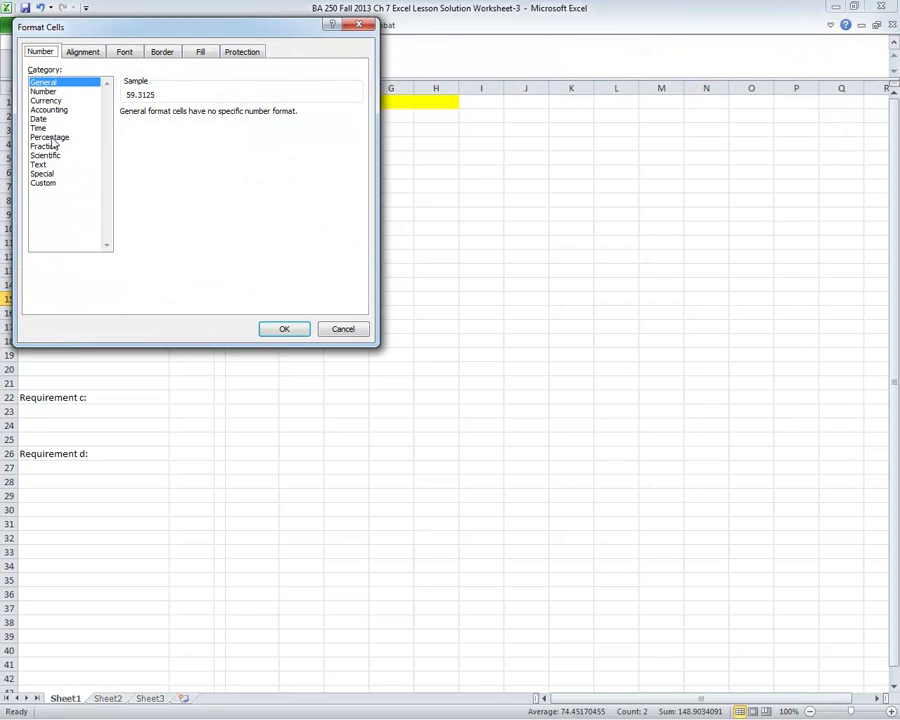
left_click(42, 92)
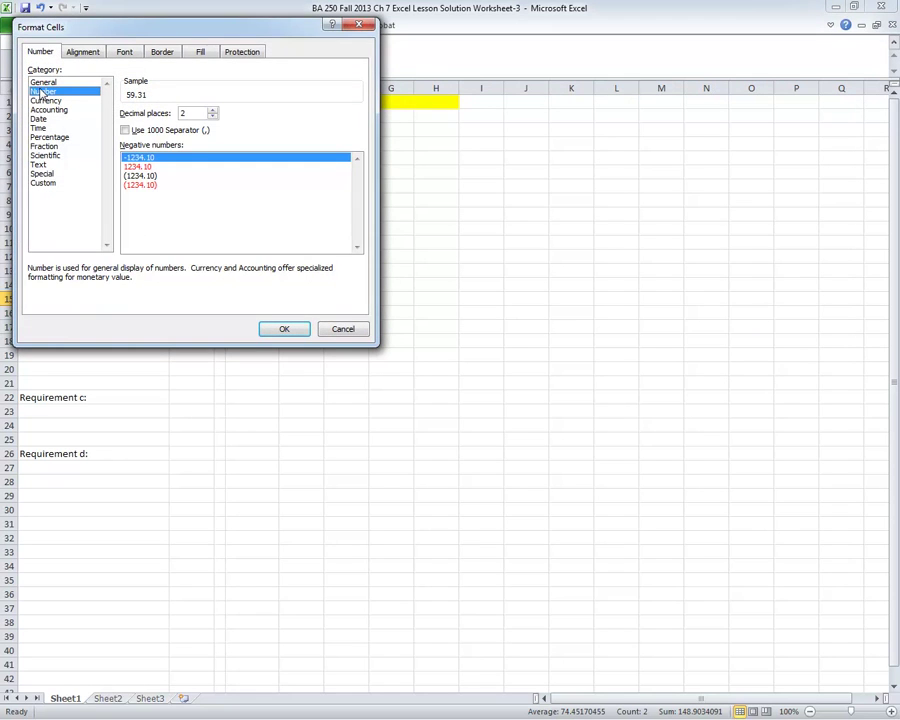
left_click(212, 116)
left_click(212, 116)
left_click(128, 176)
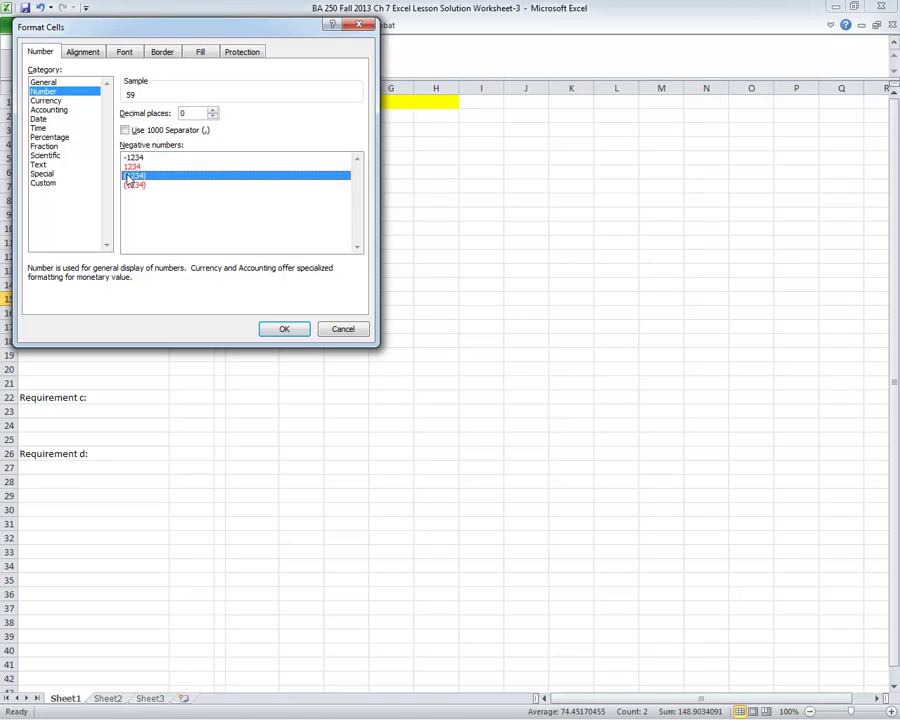
left_click(278, 329)
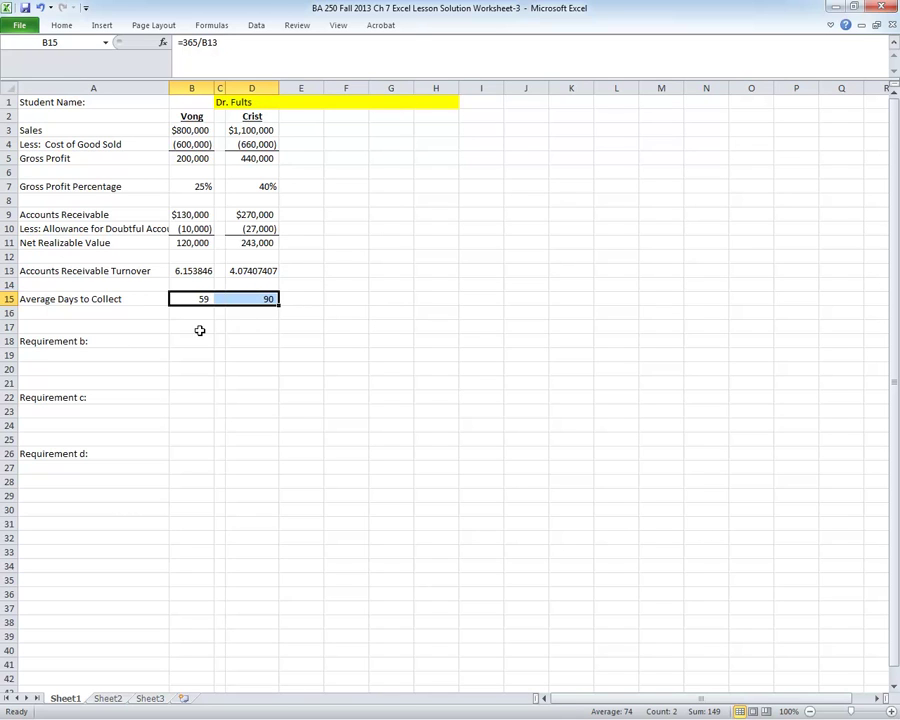
left_click(362, 339)
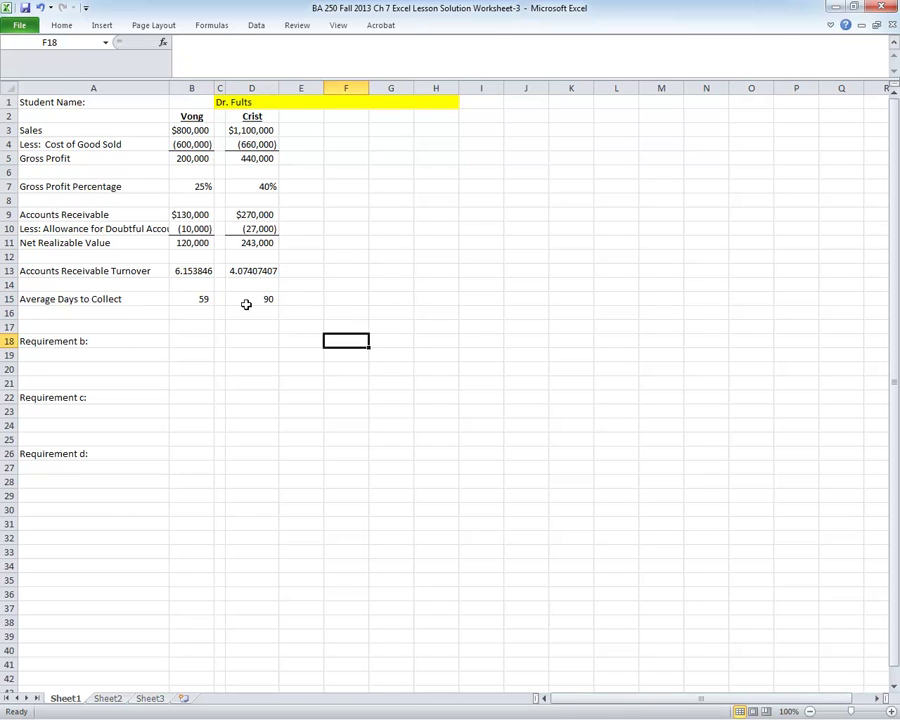
Apply a Thick Box Border around the comparison table in A2:D16.
left_click_drag(245, 313, 90, 110)
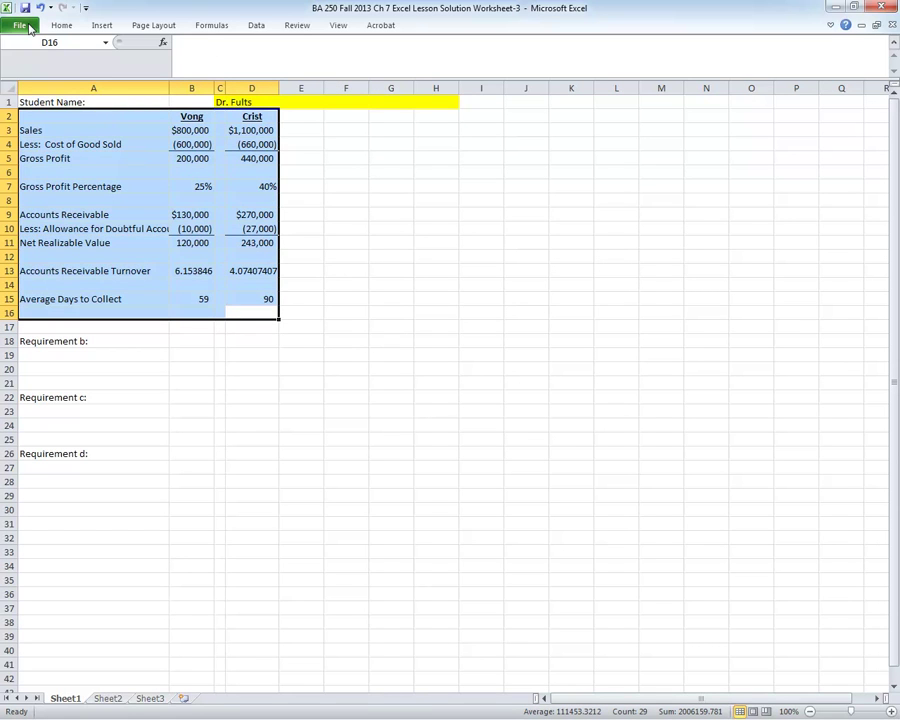
left_click(60, 28)
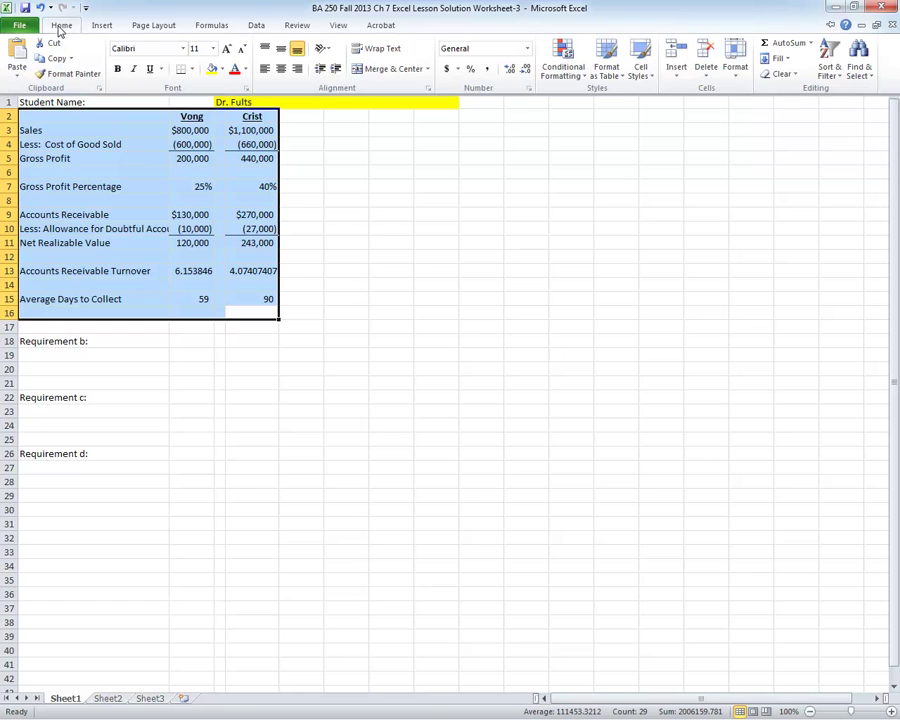
left_click(191, 70)
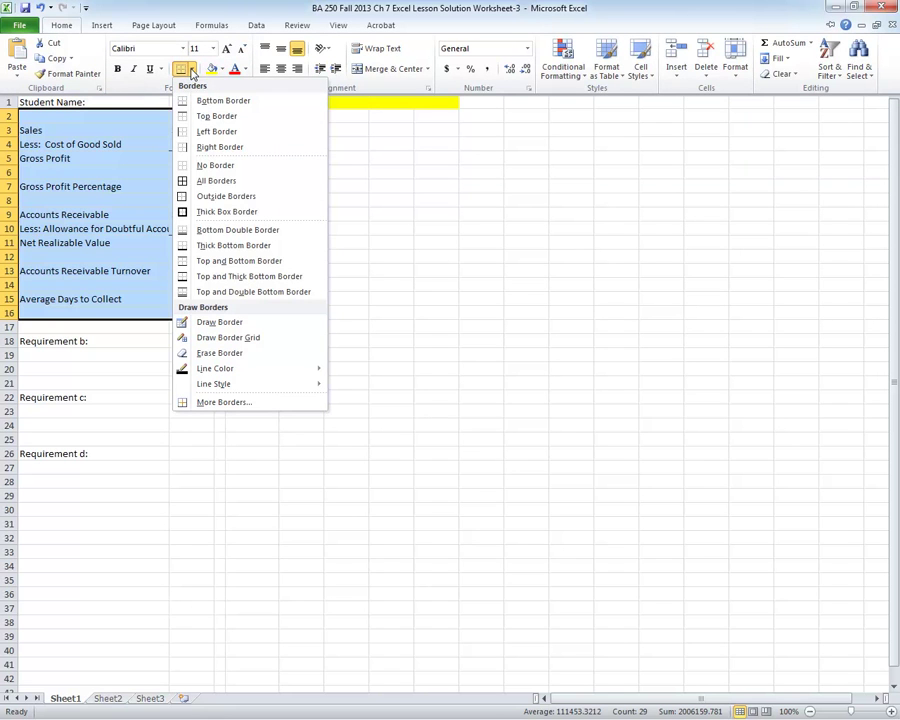
left_click(186, 213)
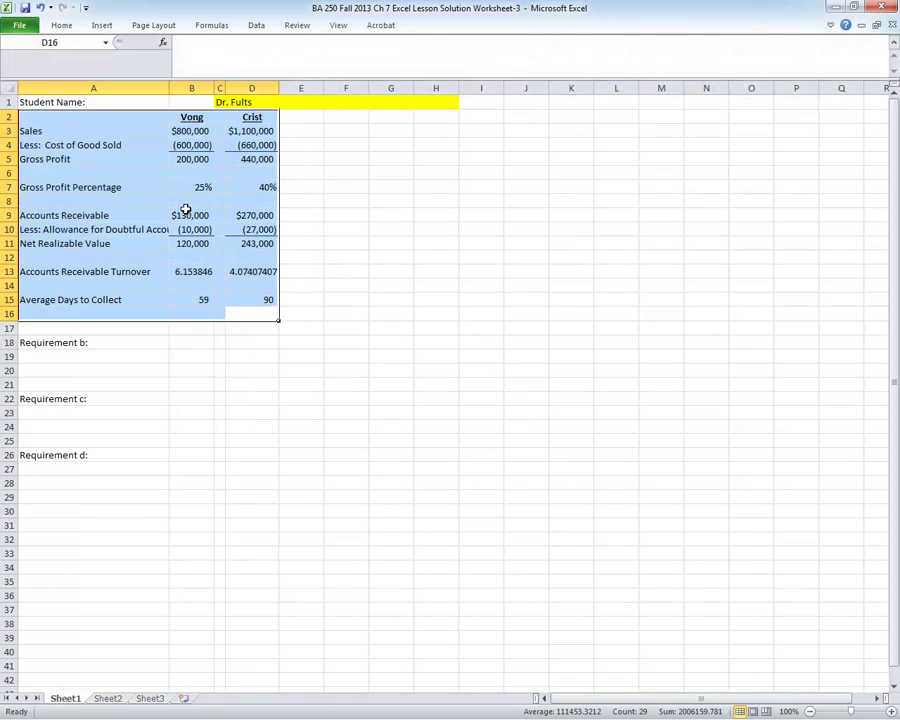
left_click(640, 314)
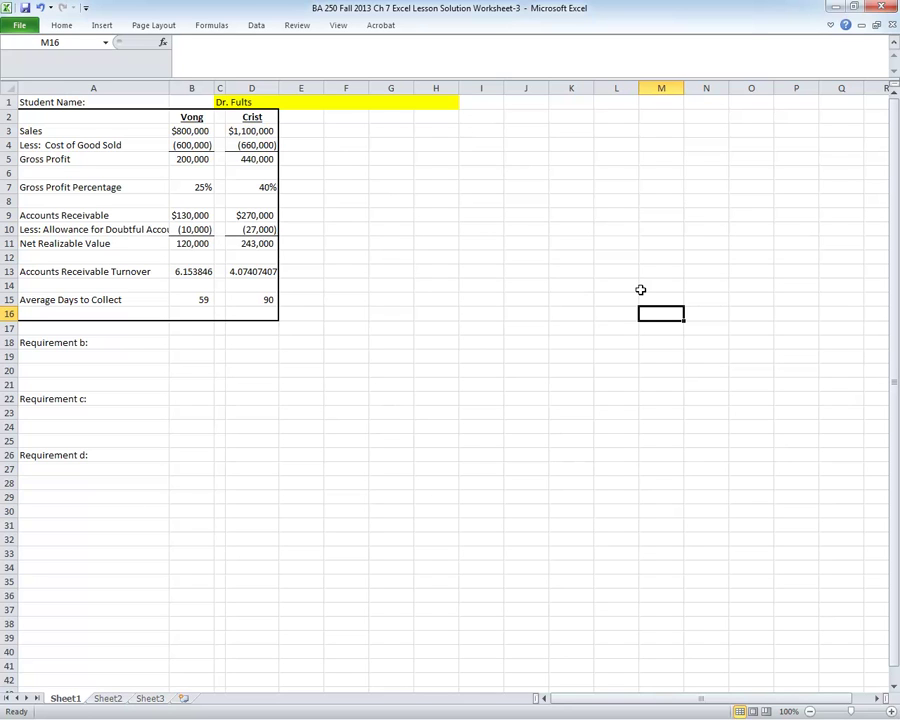
Append to the Requirement b label in A18: "In relation to its costs, Crist Company is most likely charging higher prices for its merchandise.".
left_click(30, 342)
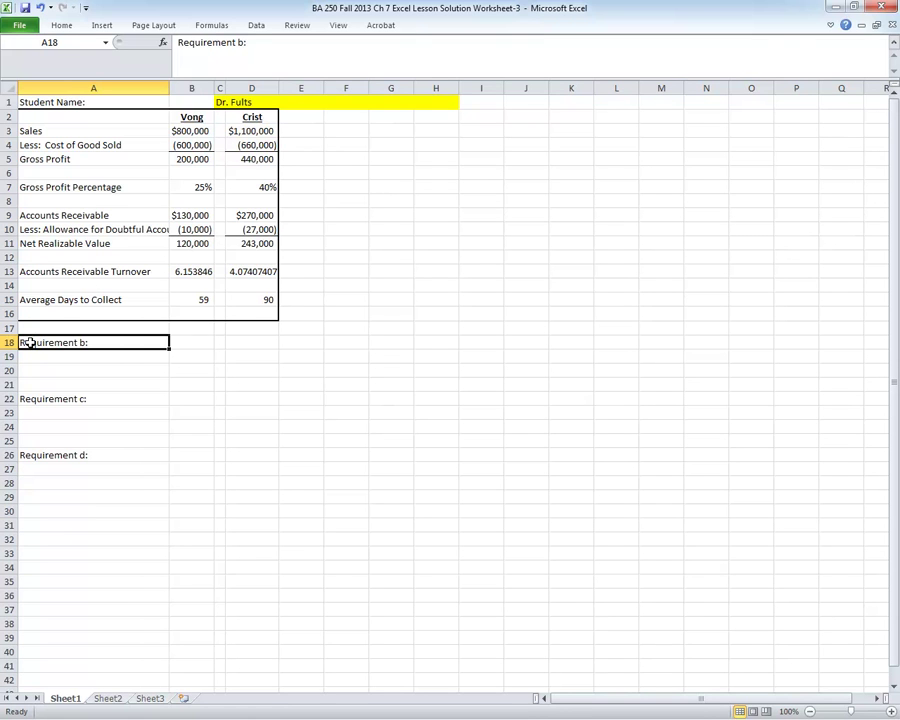
left_click(256, 41)
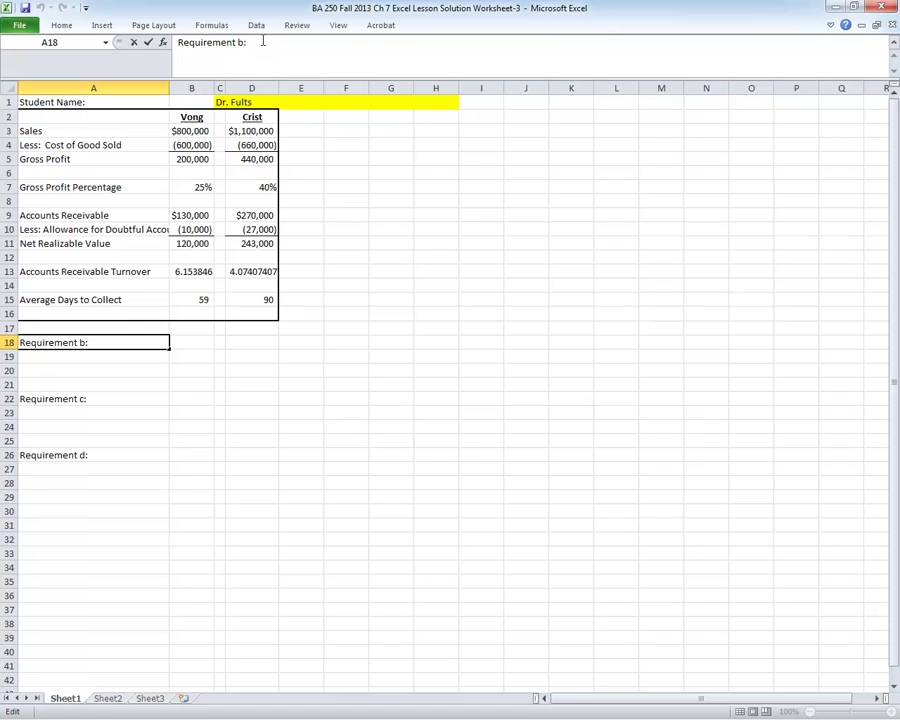
type("In relation to its costs, Crist Company is most likely chargin")
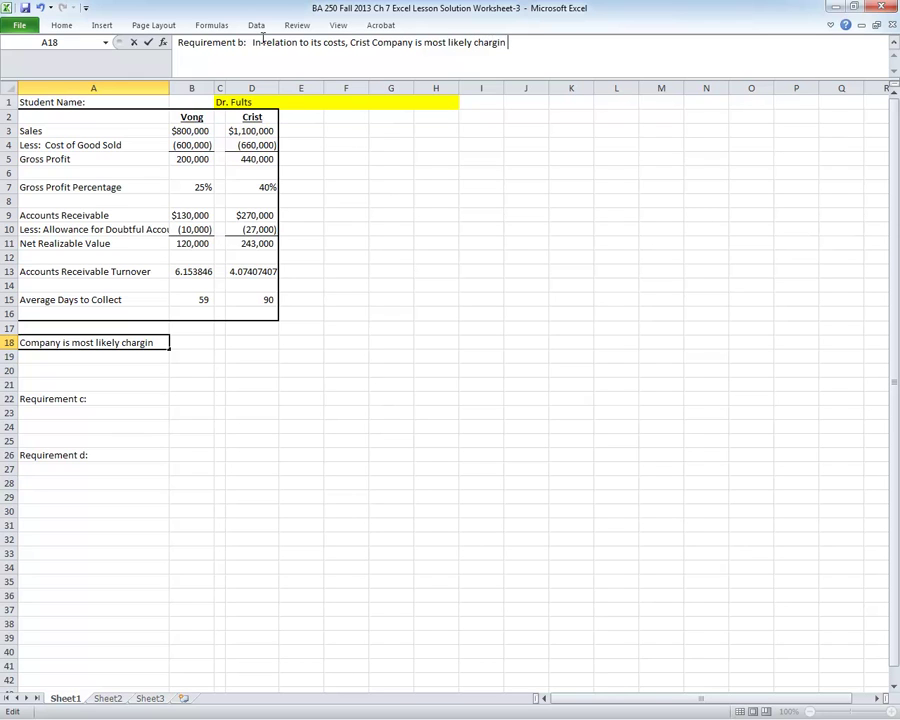
type("g higher prices for its merchan")
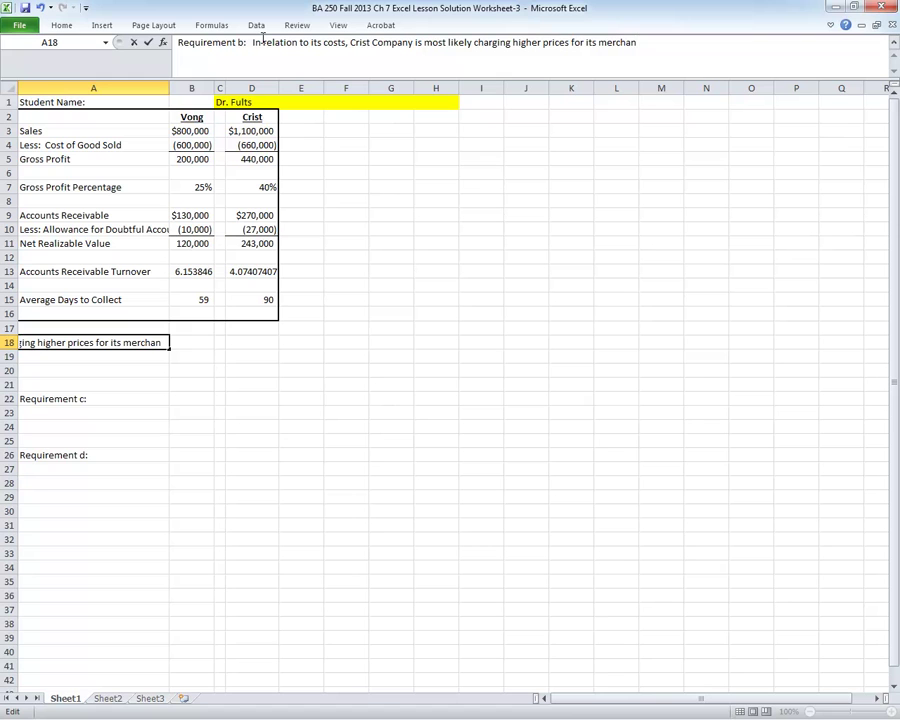
type("dise.")
key("Return")
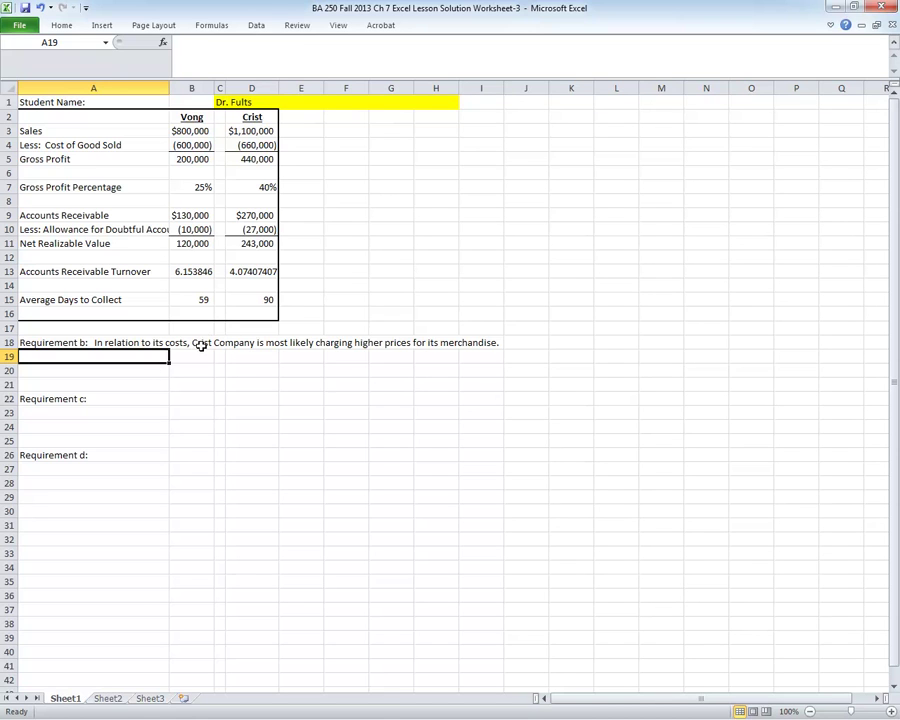
left_click(58, 344)
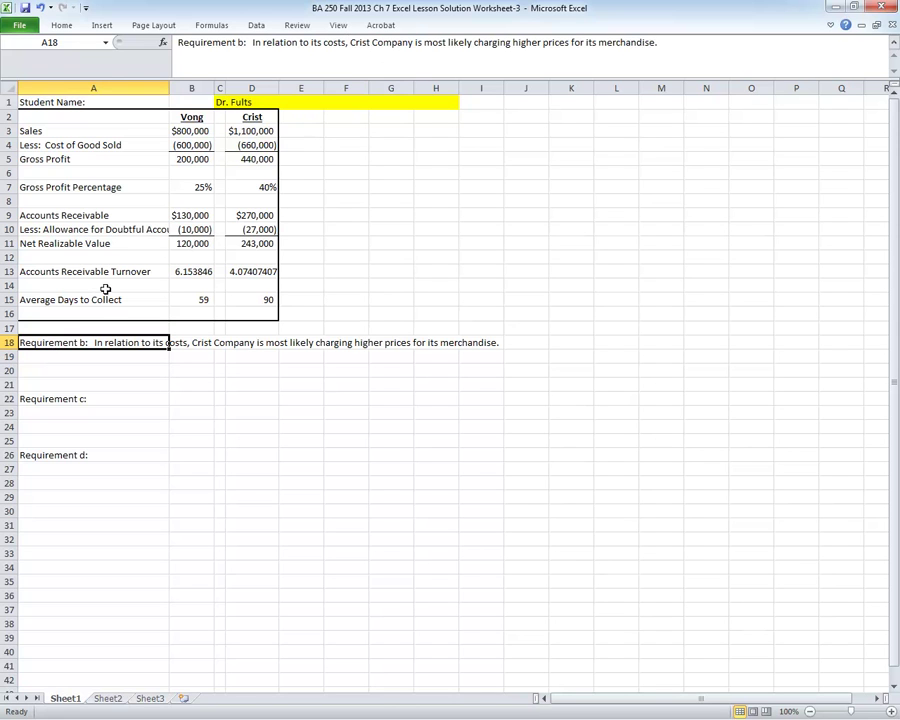
left_click(37, 399)
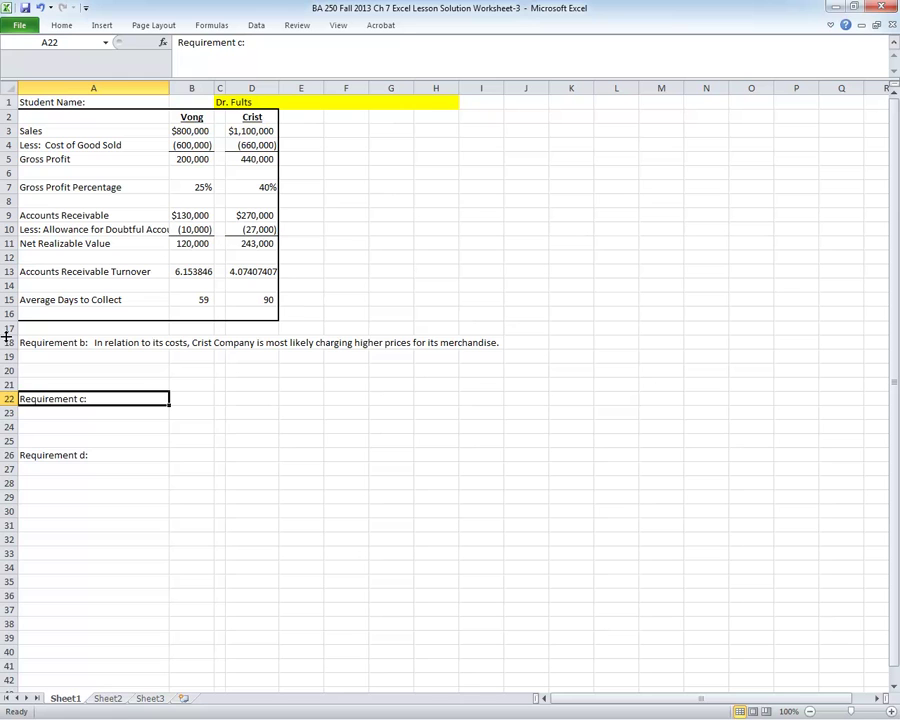
left_click(258, 41)
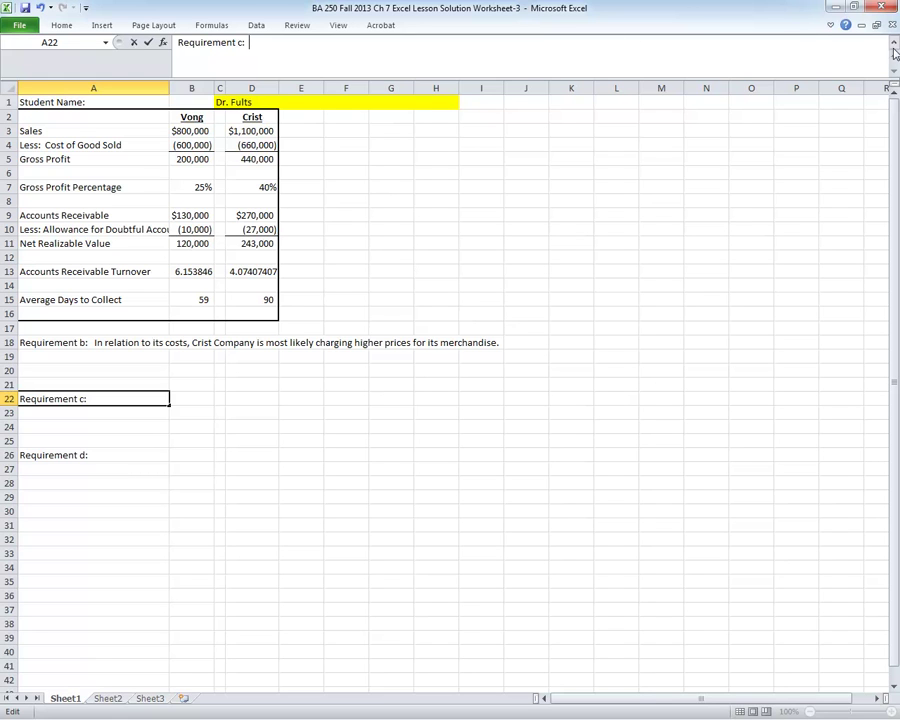
left_click(34, 412)
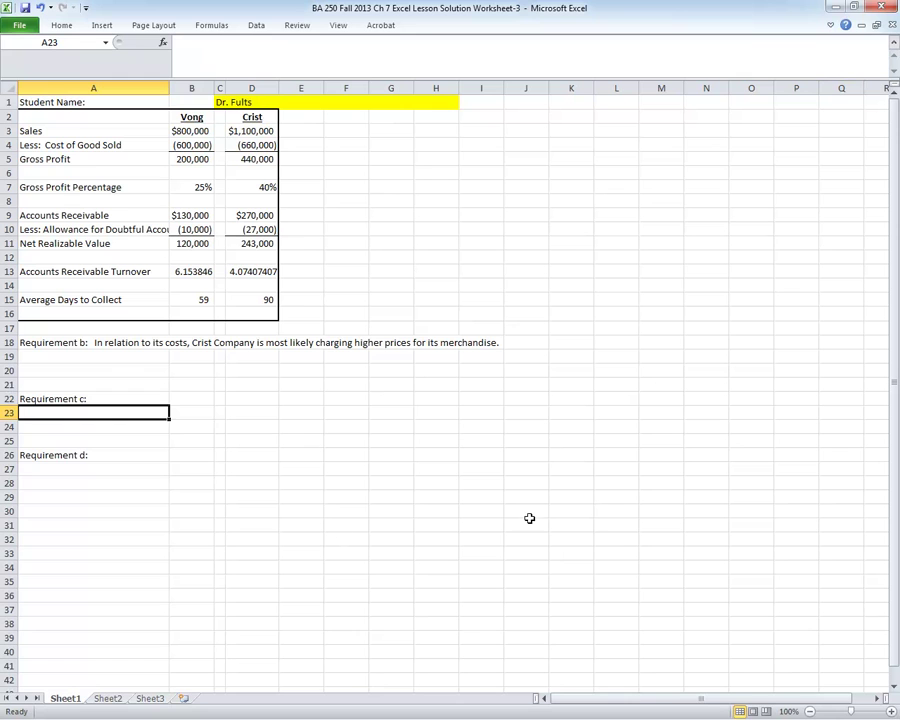
left_click(22, 426)
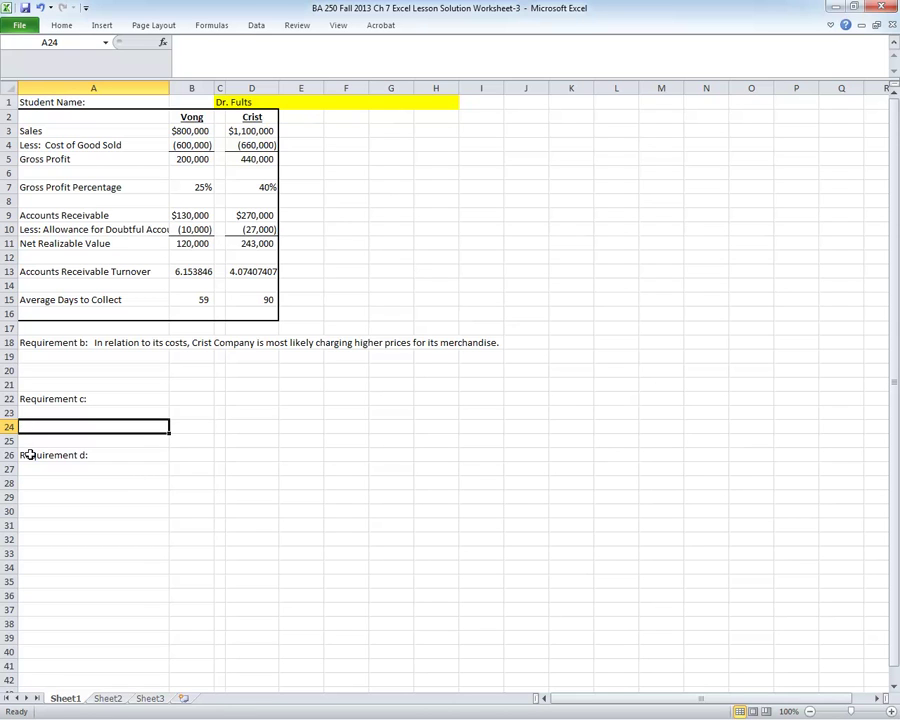
Open the Requirement d text in A26 for editing at the end of the label.
left_click(26, 455)
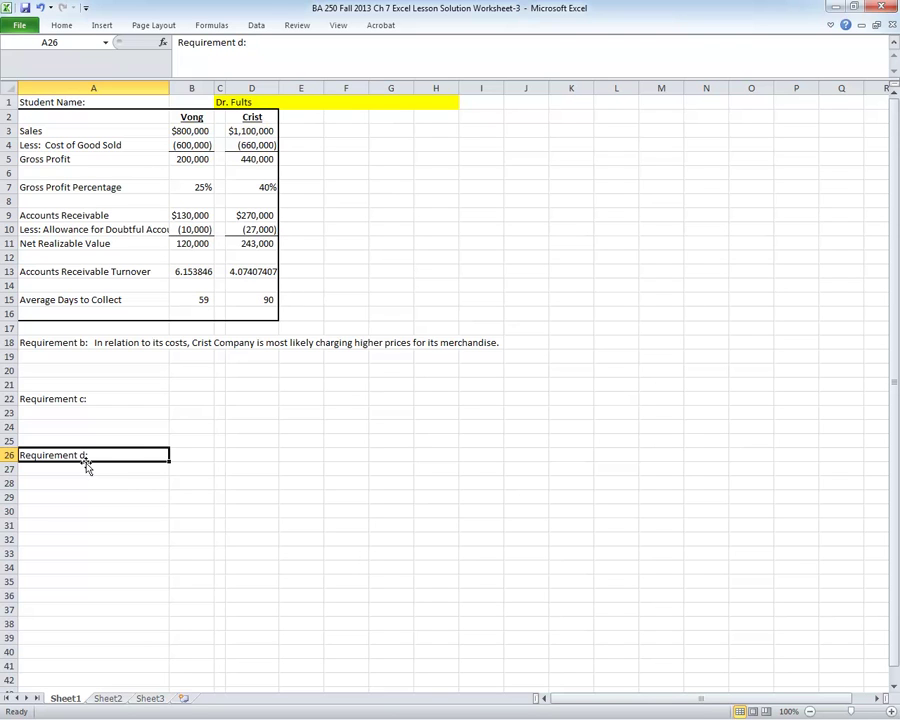
left_click(258, 42)
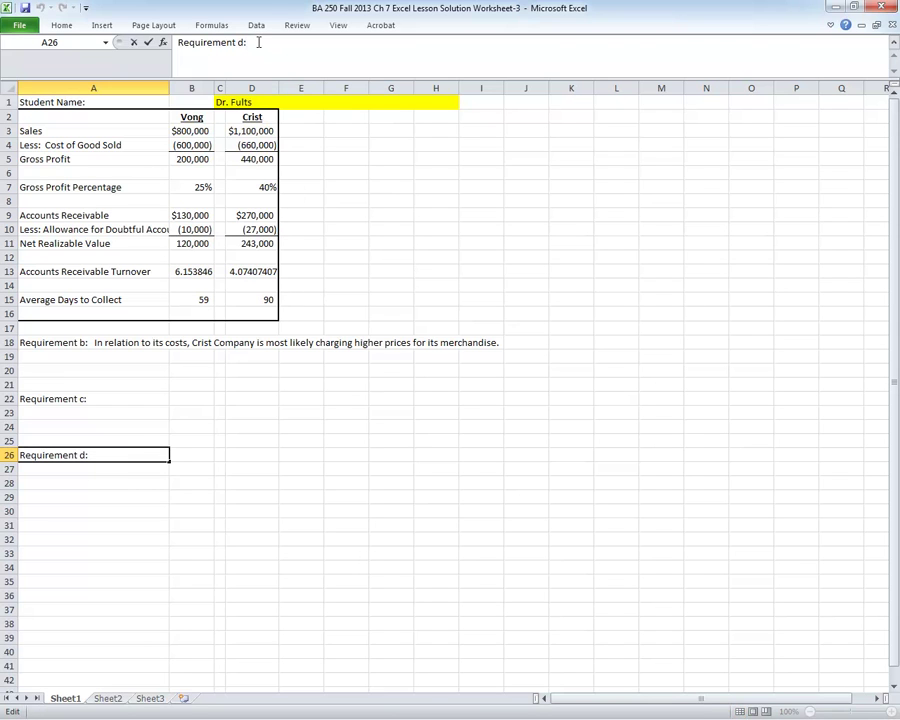